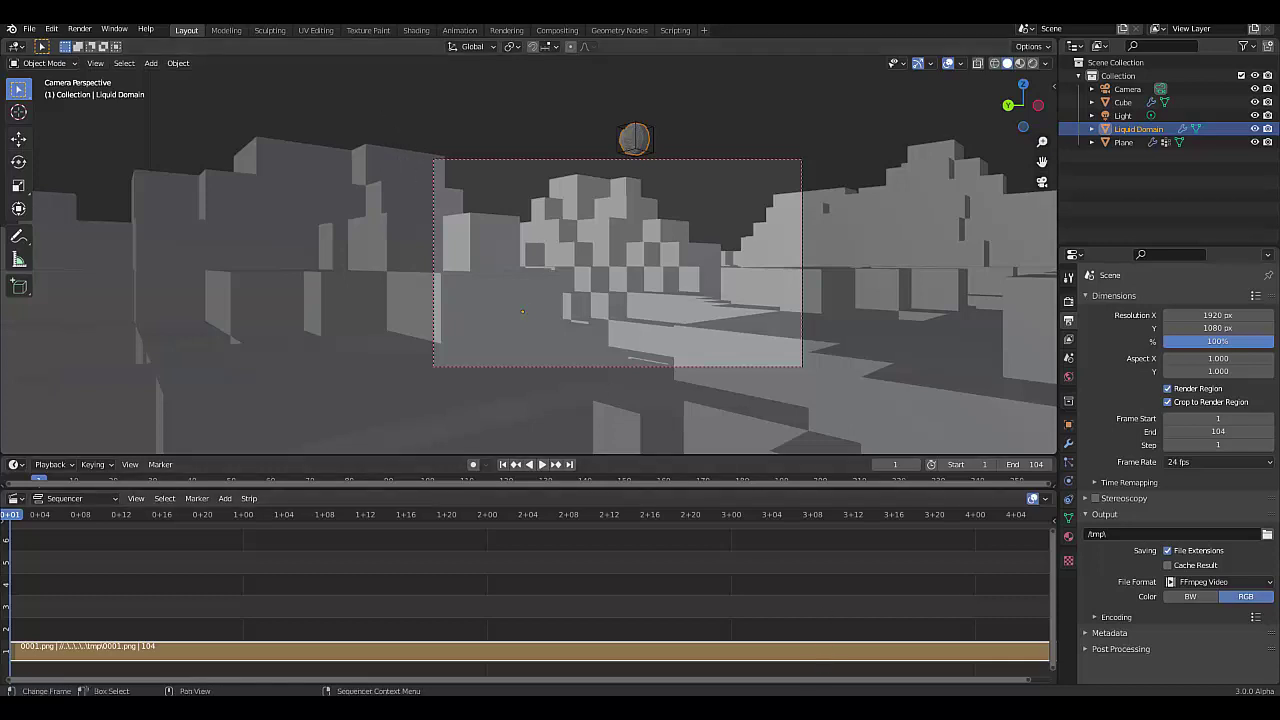
- Switch to Movies & TV and play the rendered clip 0001-0104
mouse_move(833, 712)
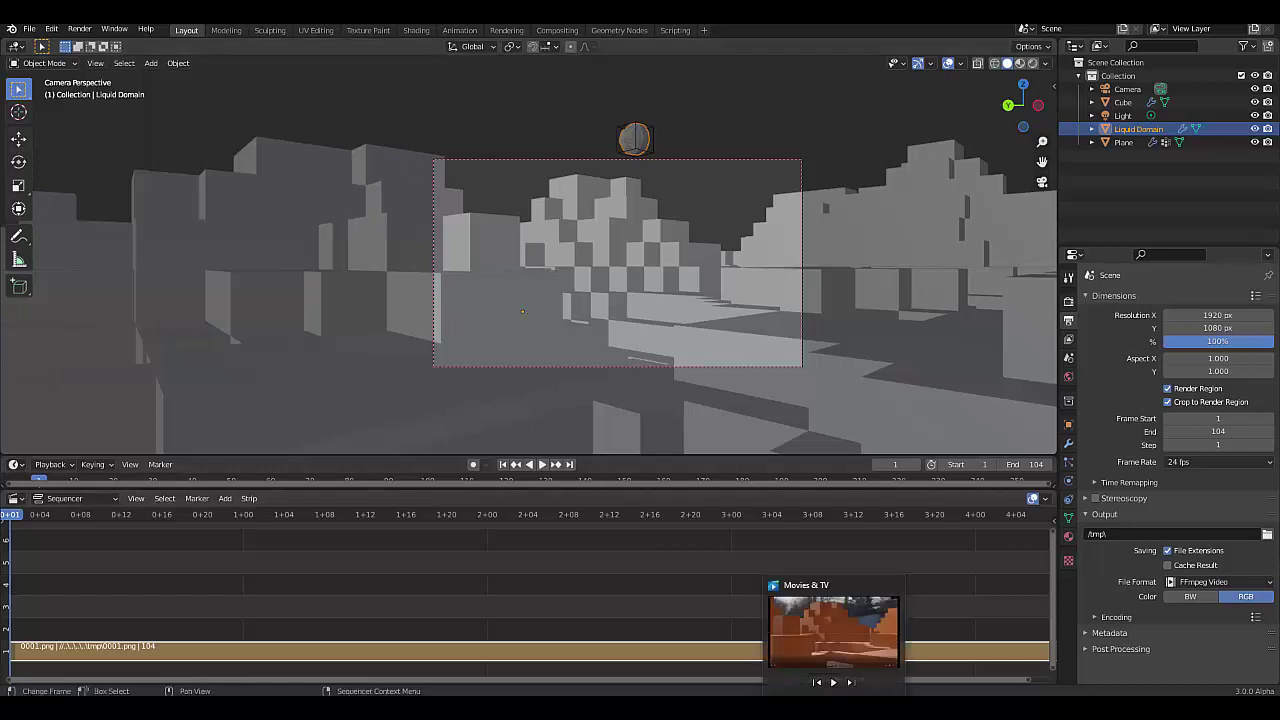
click(833, 630)
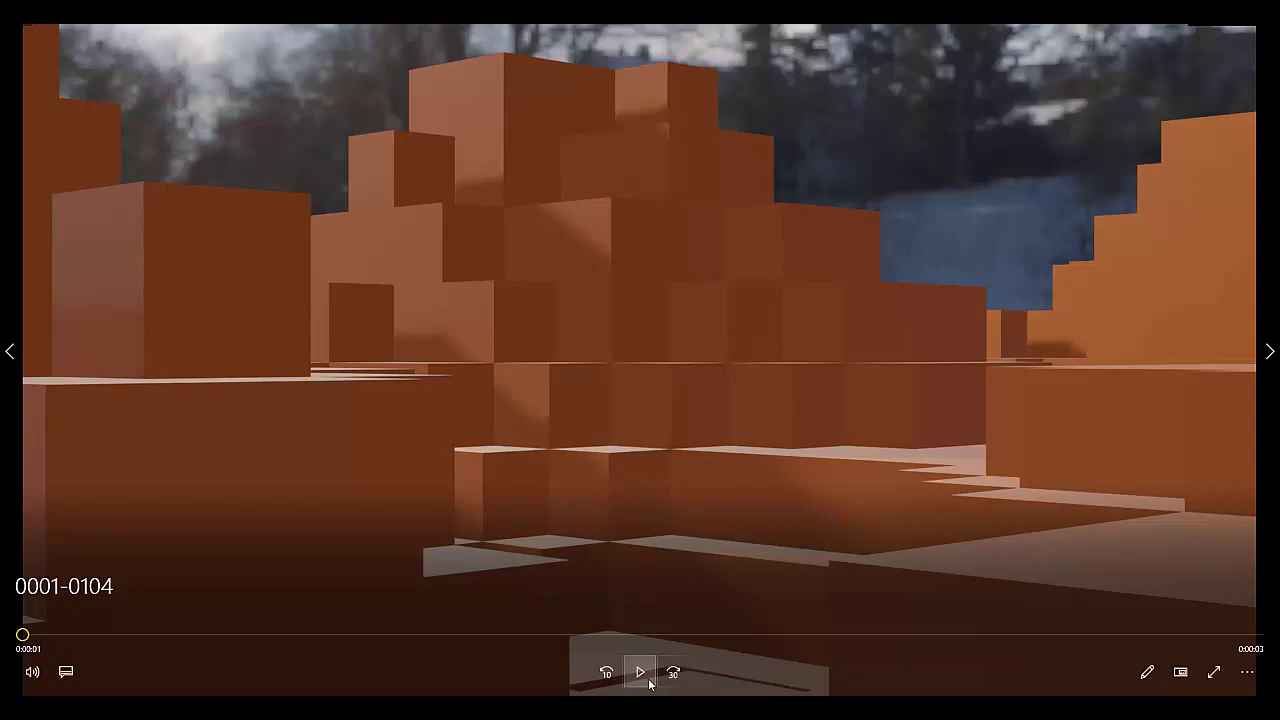
click(649, 679)
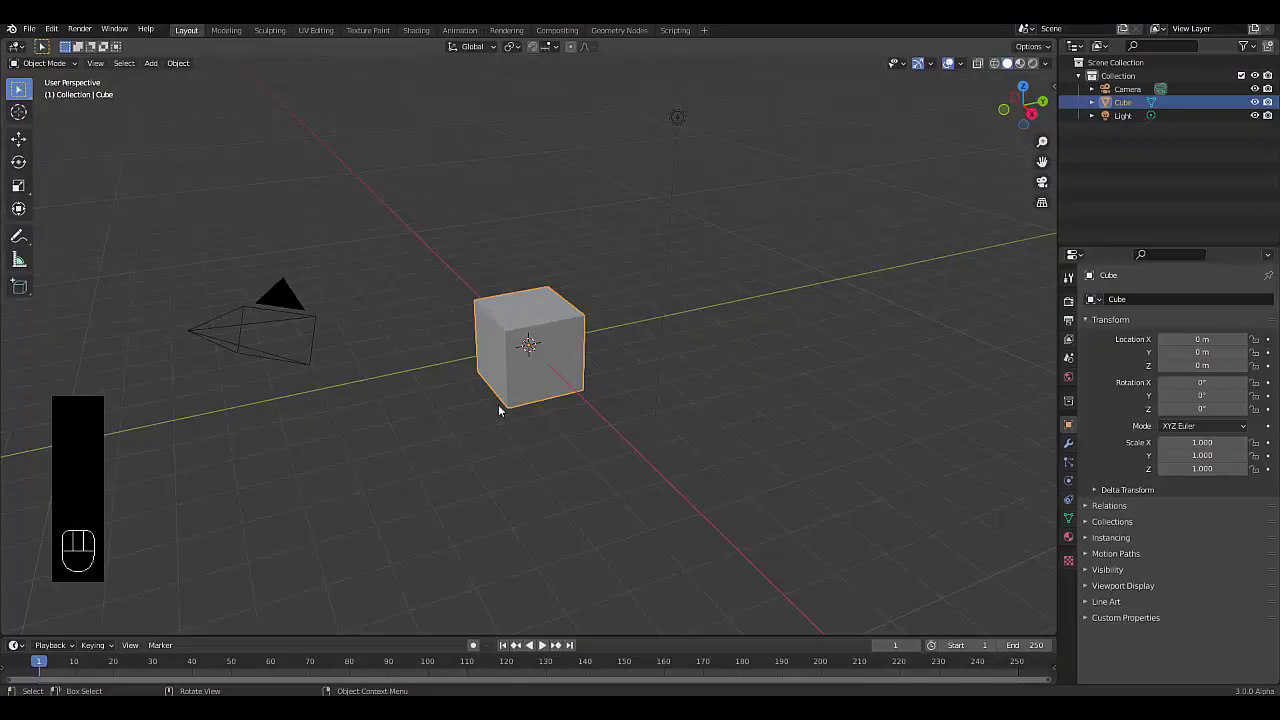
- In front view, apply the Quick Liquid effect to the default cube to create its liquid domain
scroll(499, 410, down, 5)
scroll(480, 311, up, 5)
middle_drag(480, 311, 523, 280)
key(KP_1)
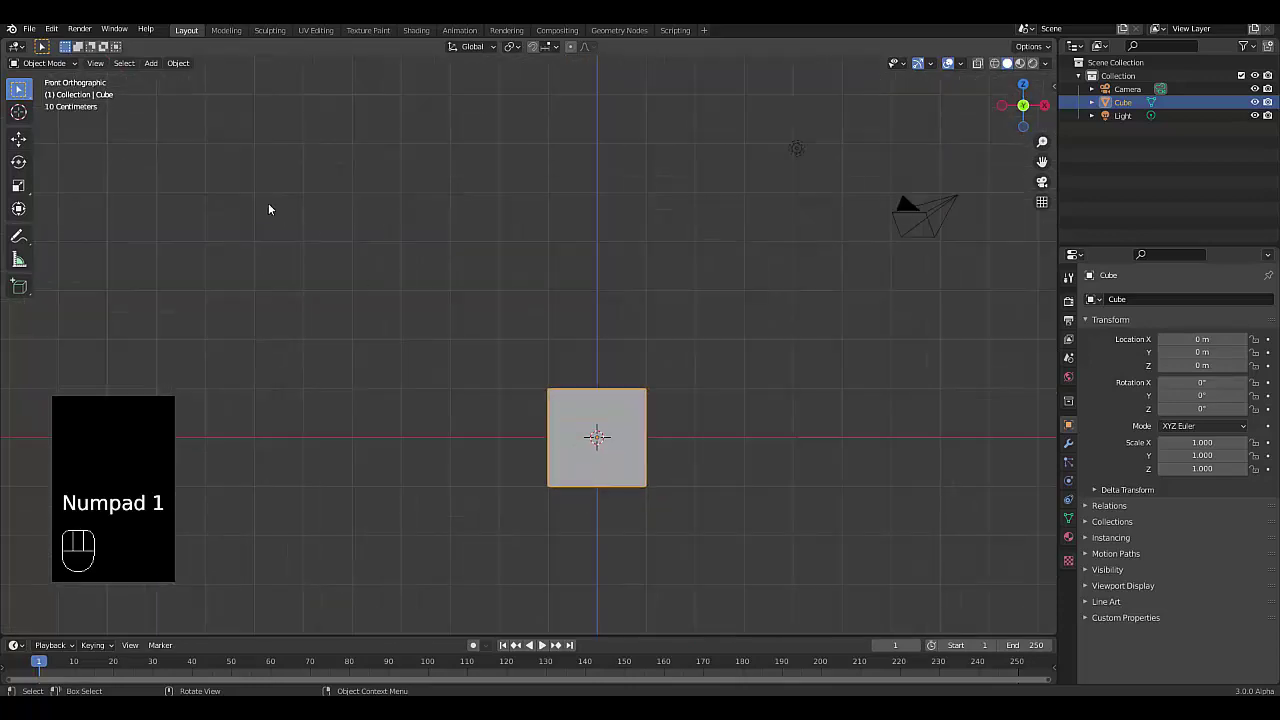
click(176, 64)
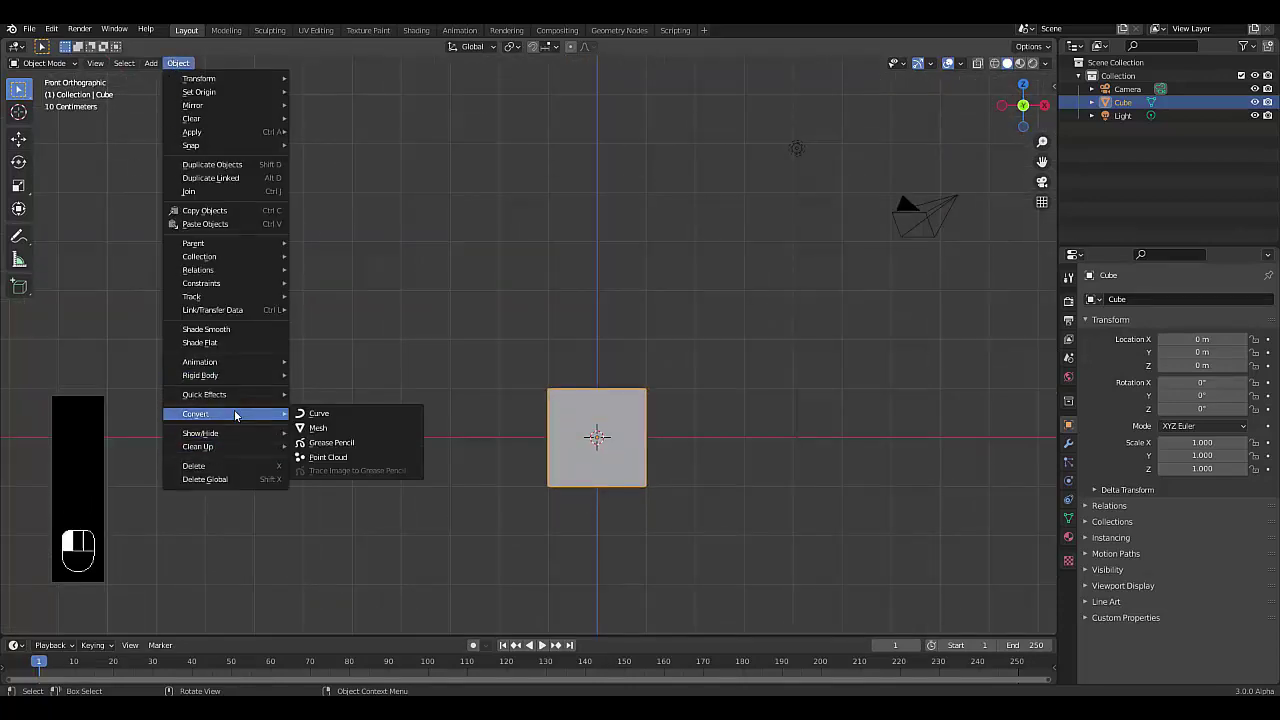
mouse_move(240, 396)
click(336, 436)
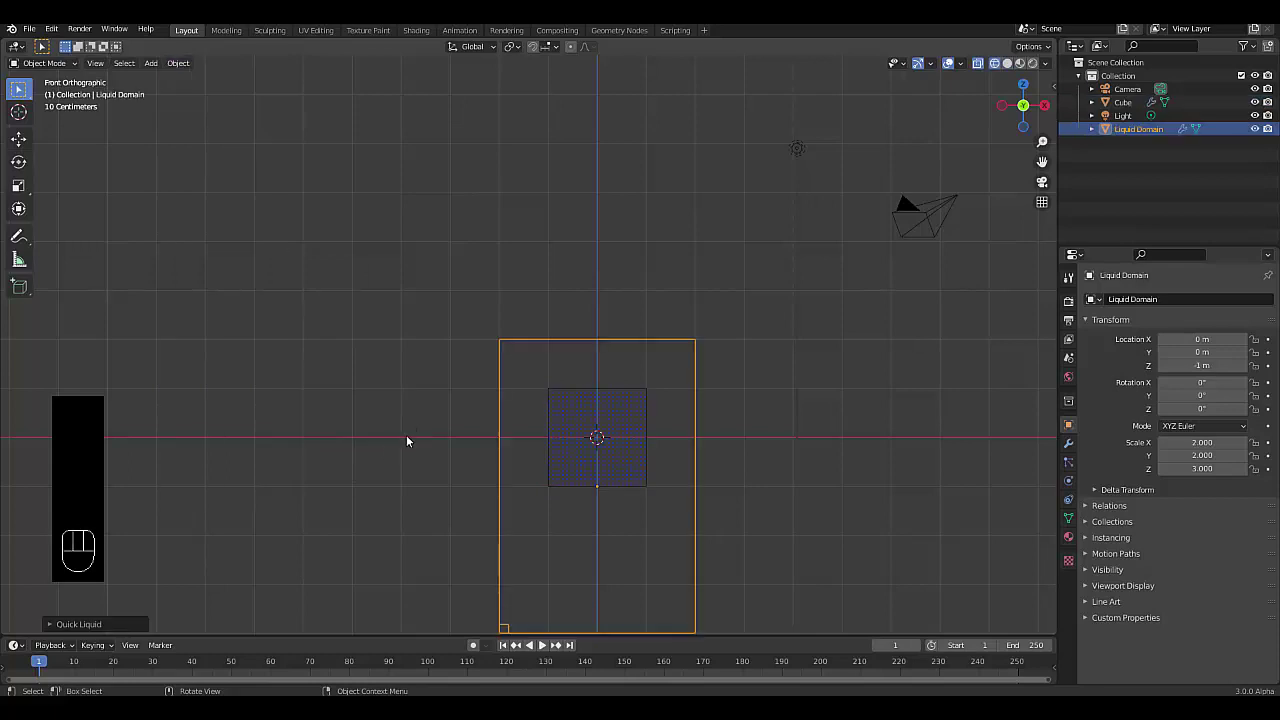
- Move the cube and the liquid domain together 4 m up along Z
click(668, 600)
key(g)
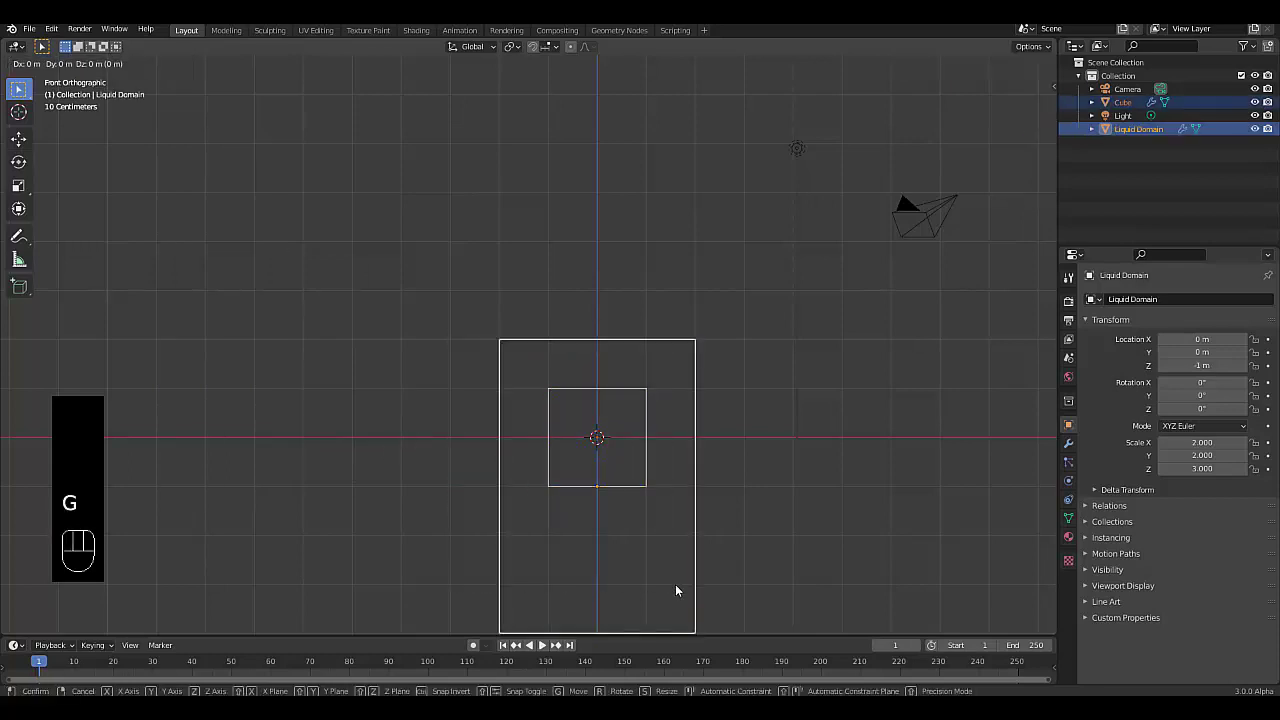
key(z)
key(4)
key(Return)
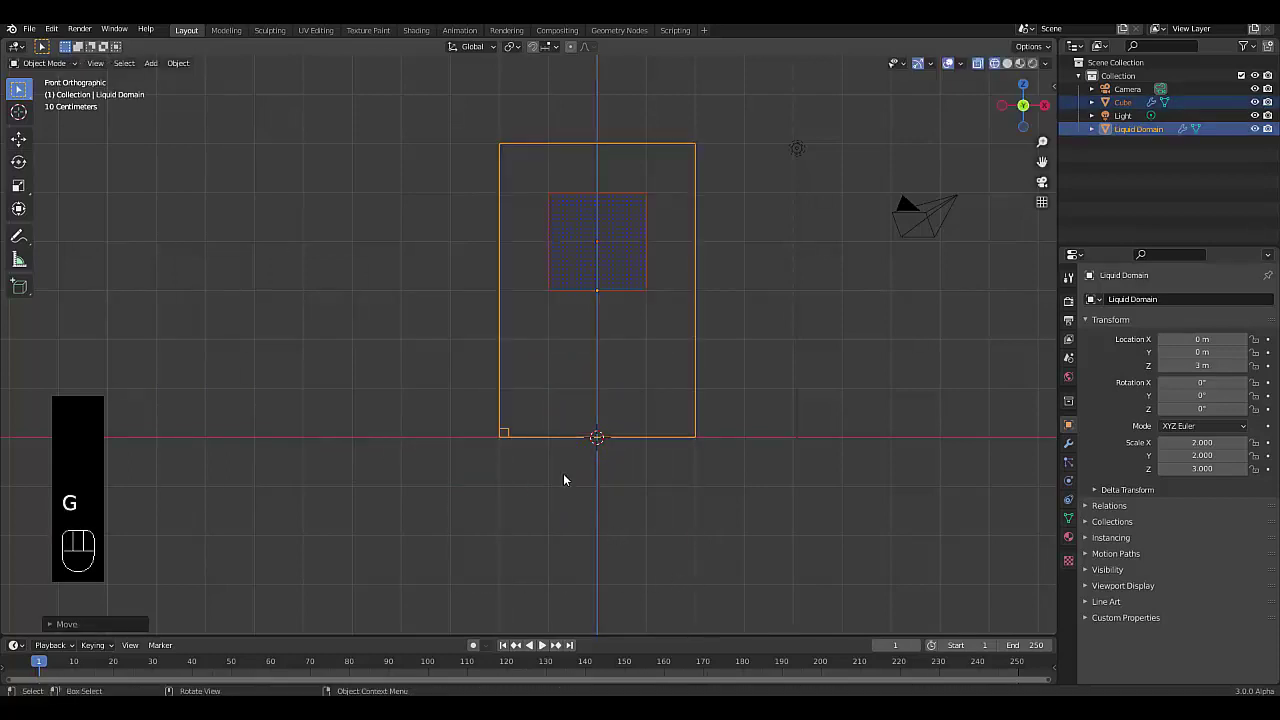
scroll(589, 291, up, 1)
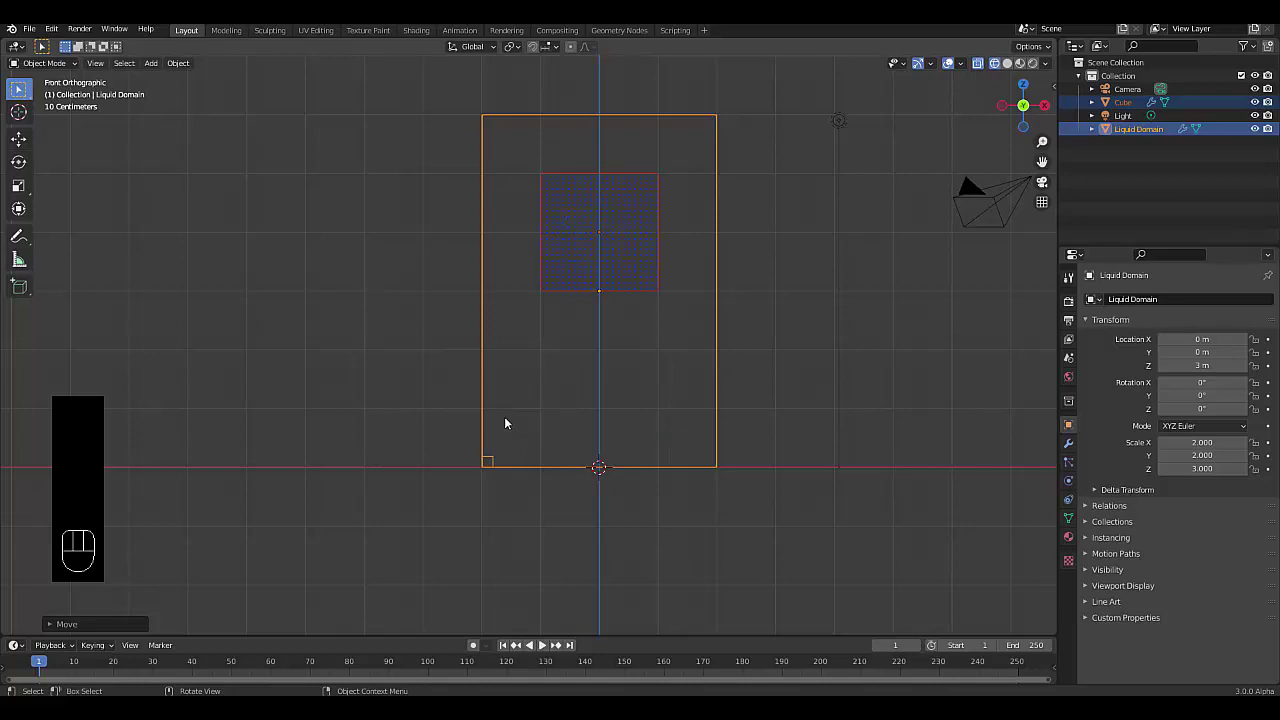
- Add a mesh plane at the world origin and scale it by 2
click(273, 418)
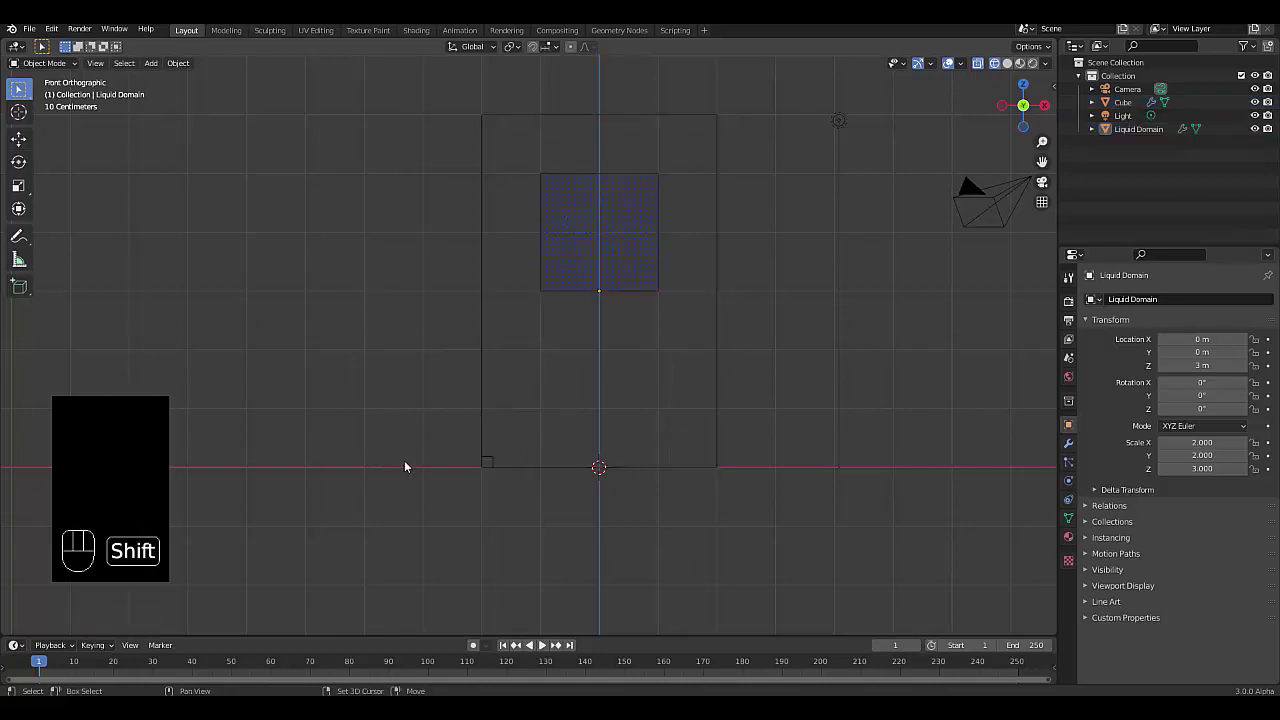
key(shift+a)
mouse_move(406, 466)
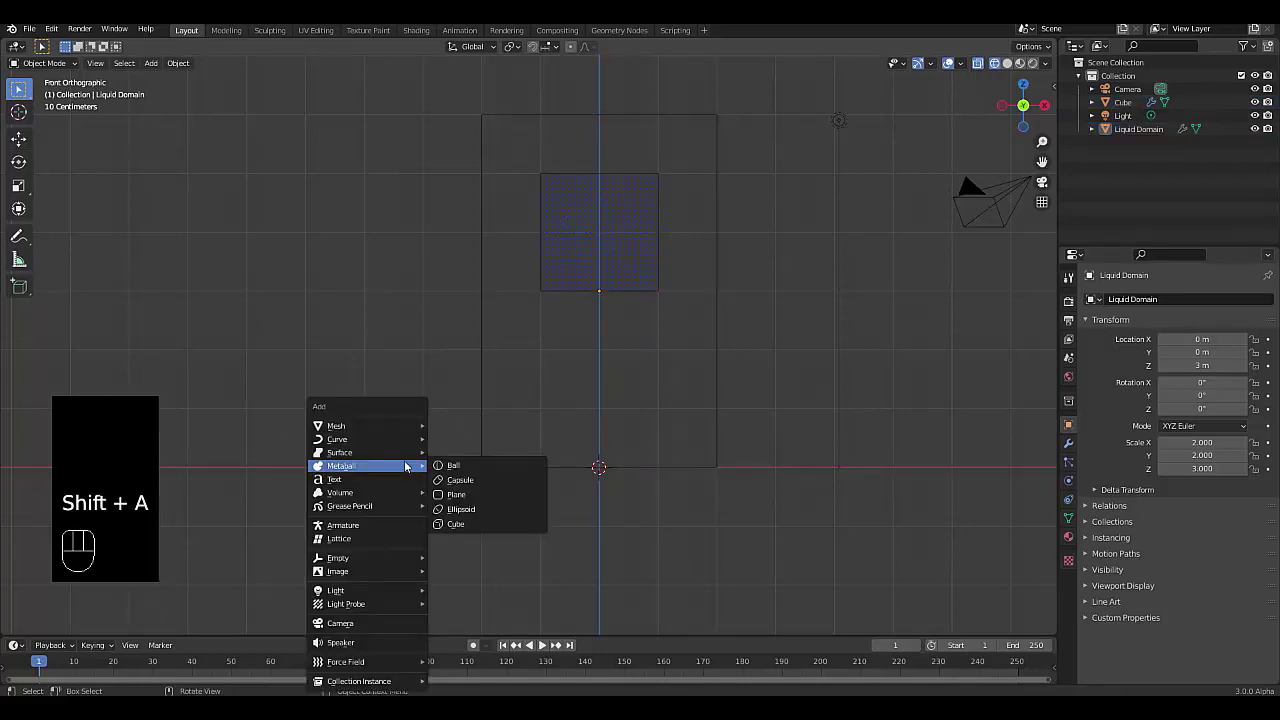
mouse_move(363, 425)
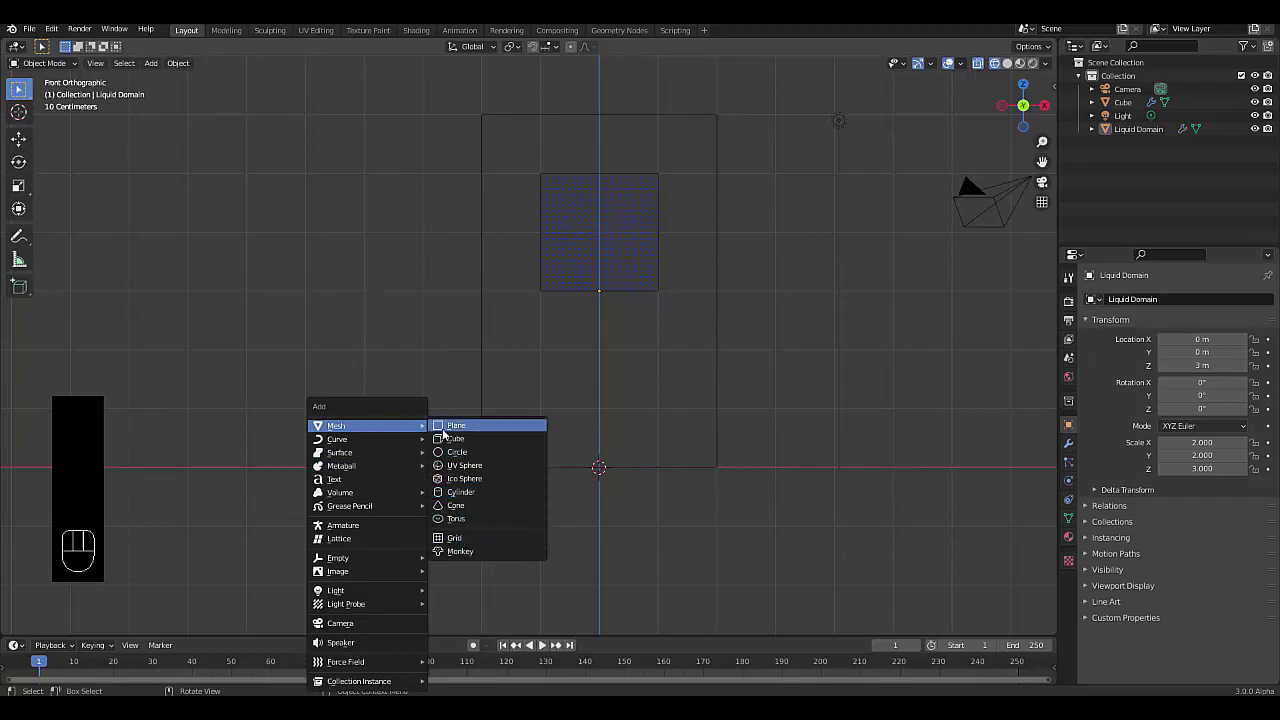
click(458, 425)
middle_drag(620, 487, 578, 549)
text(s2)
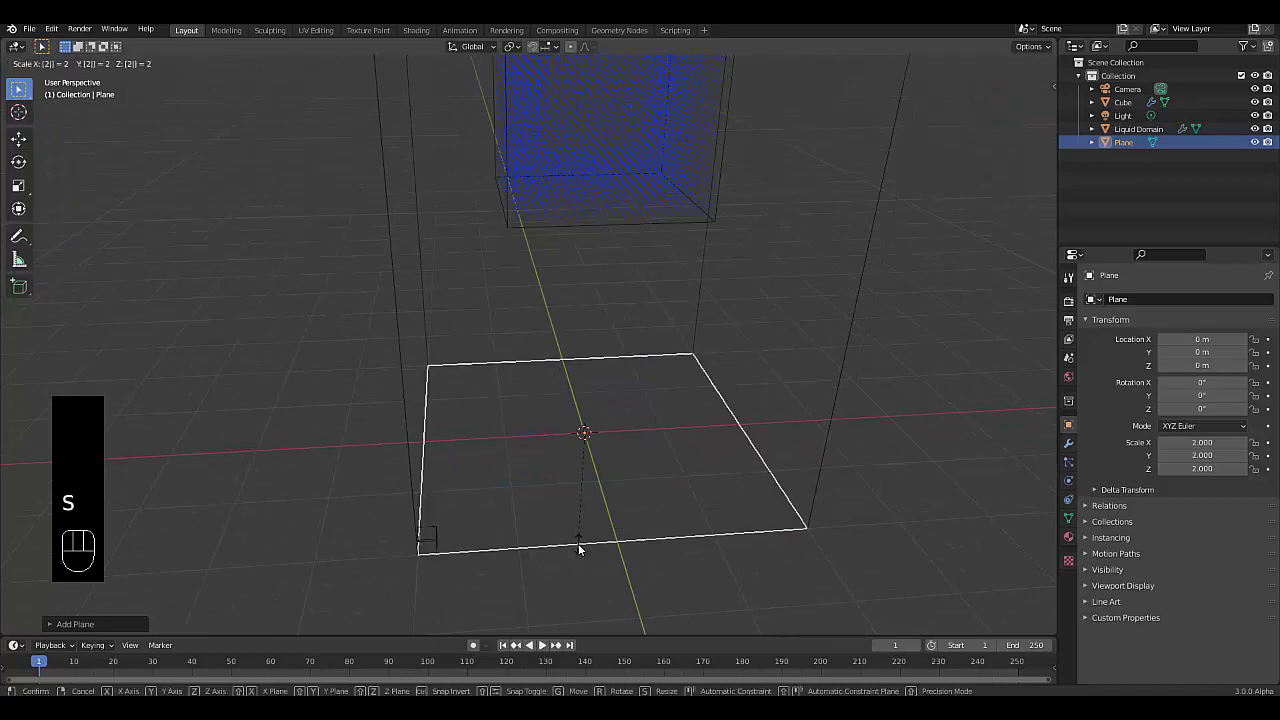
click(578, 548)
- Scale the liquid domain by 2 in X and Y only, excluding the Z axis
click(395, 402)
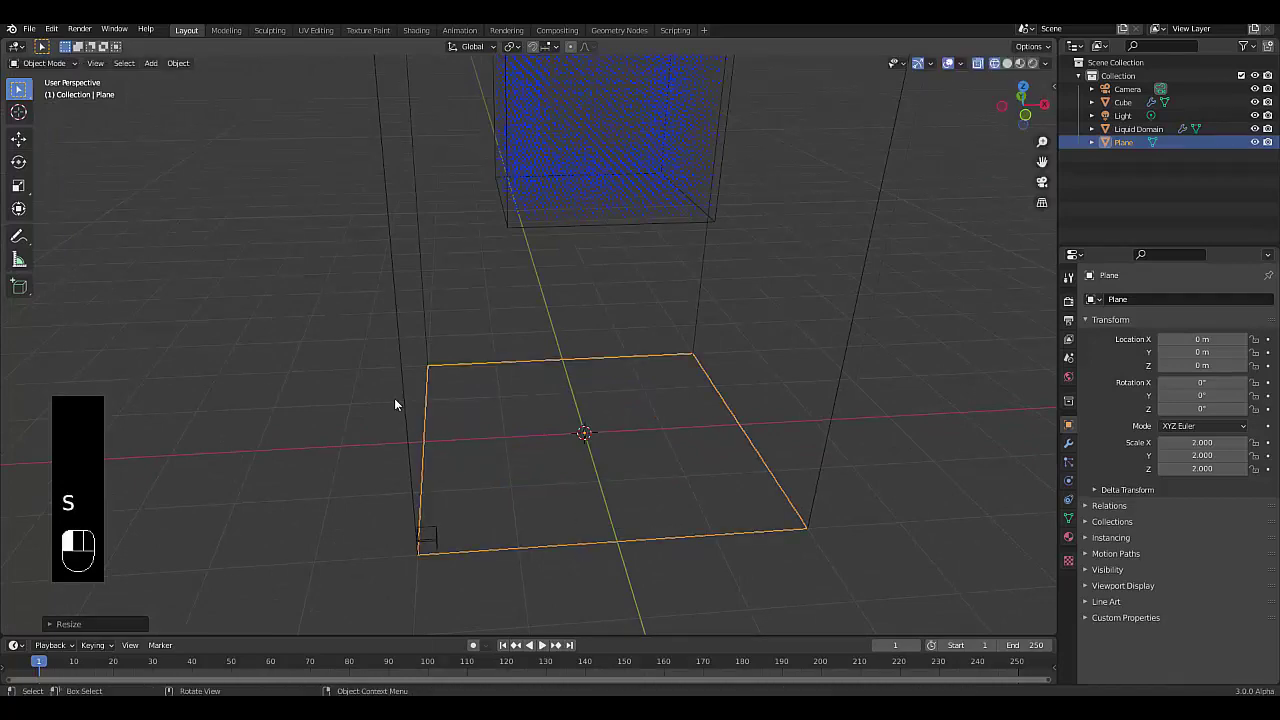
key(KP_Decimal)
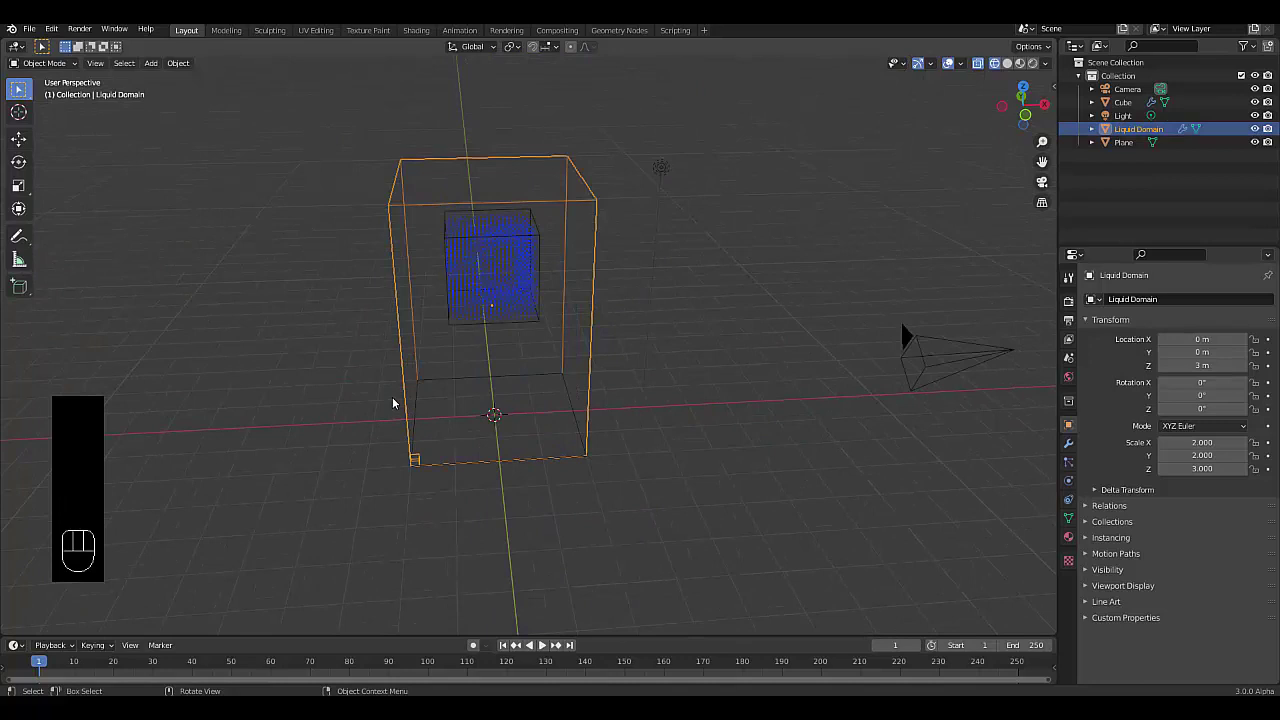
key(s)
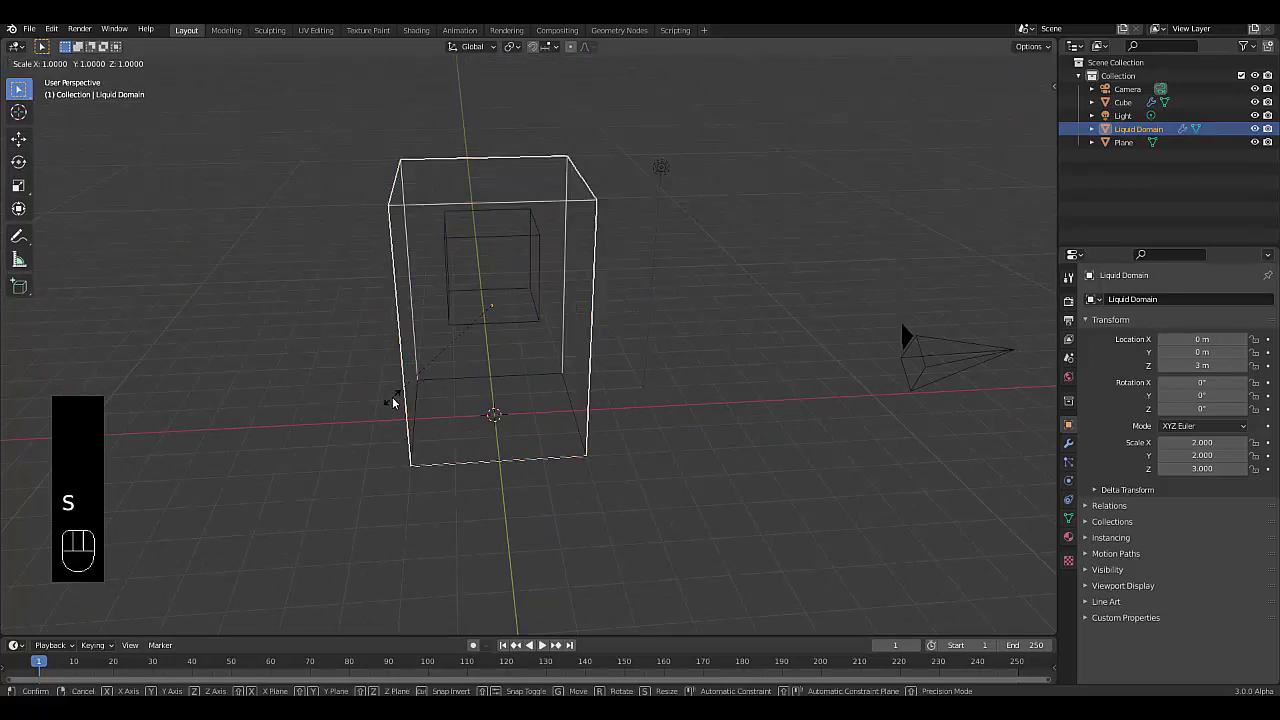
key(shift+z)
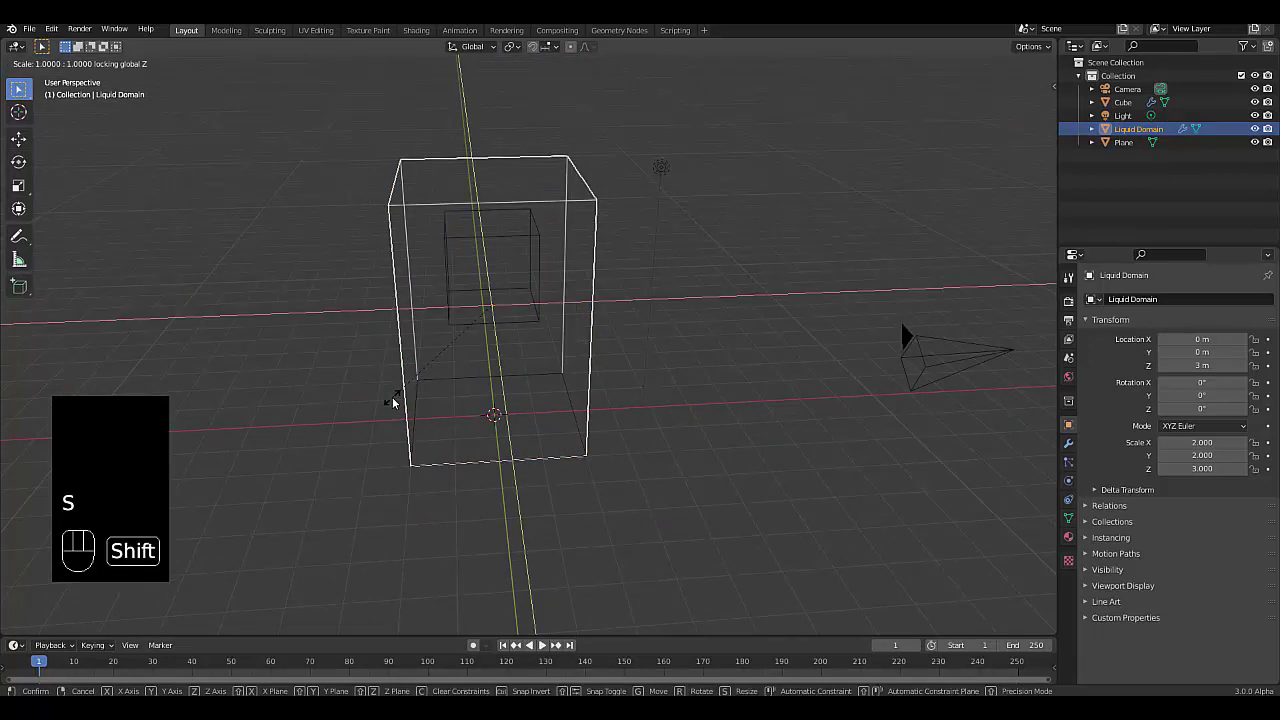
text(2)
key(Return)
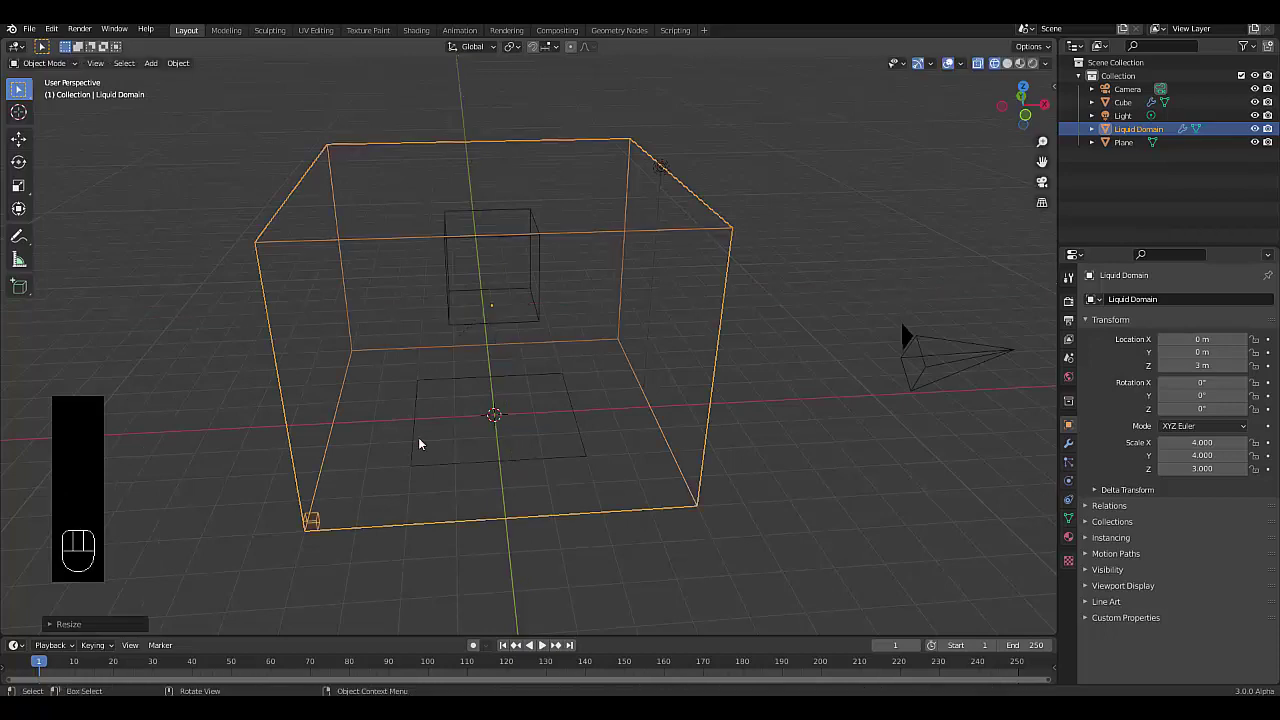
middle_drag(408, 451, 424, 479)
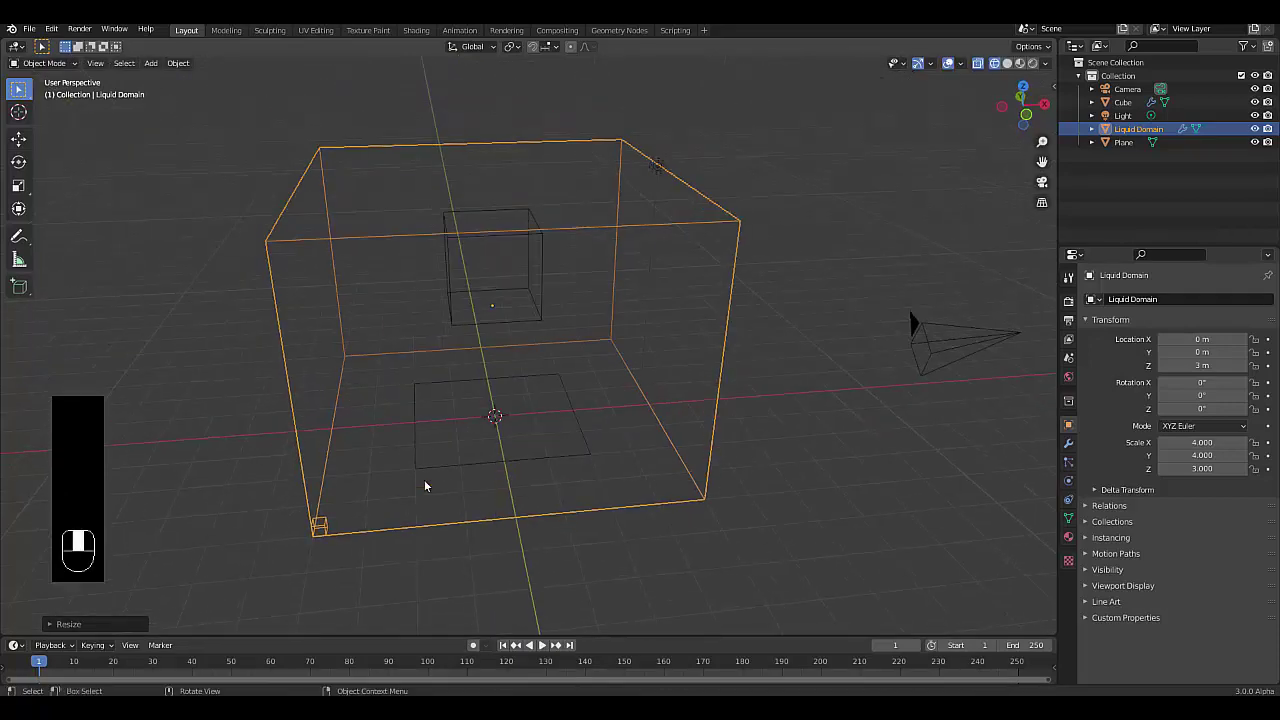
- Add a Subdivision Surface modifier to the plane and set it to Simple
click(430, 466)
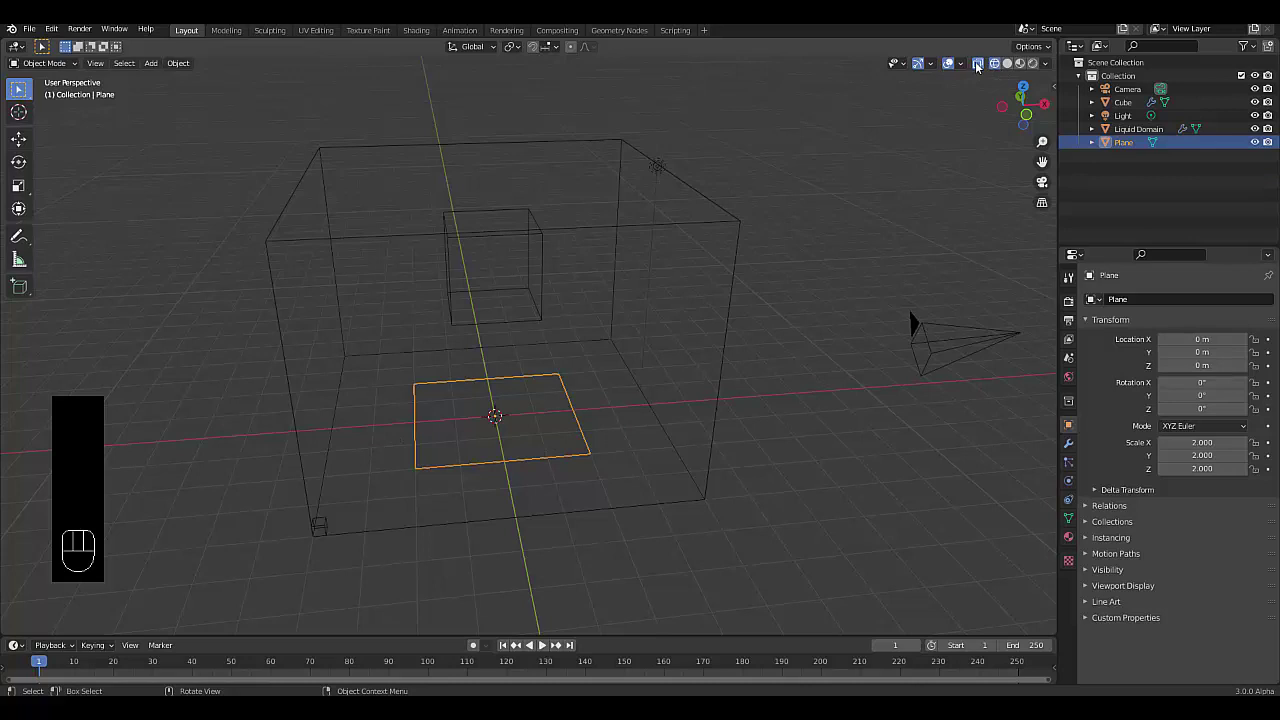
click(1007, 63)
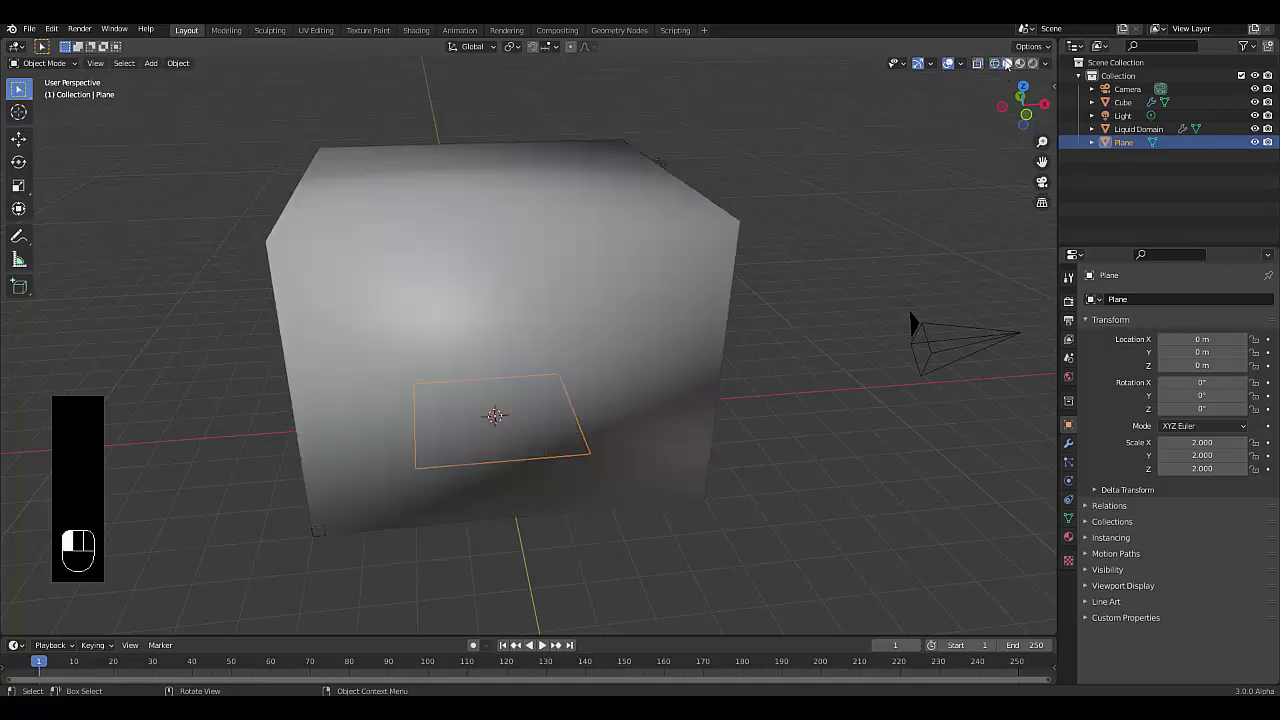
click(994, 63)
scroll(349, 492, up, 3)
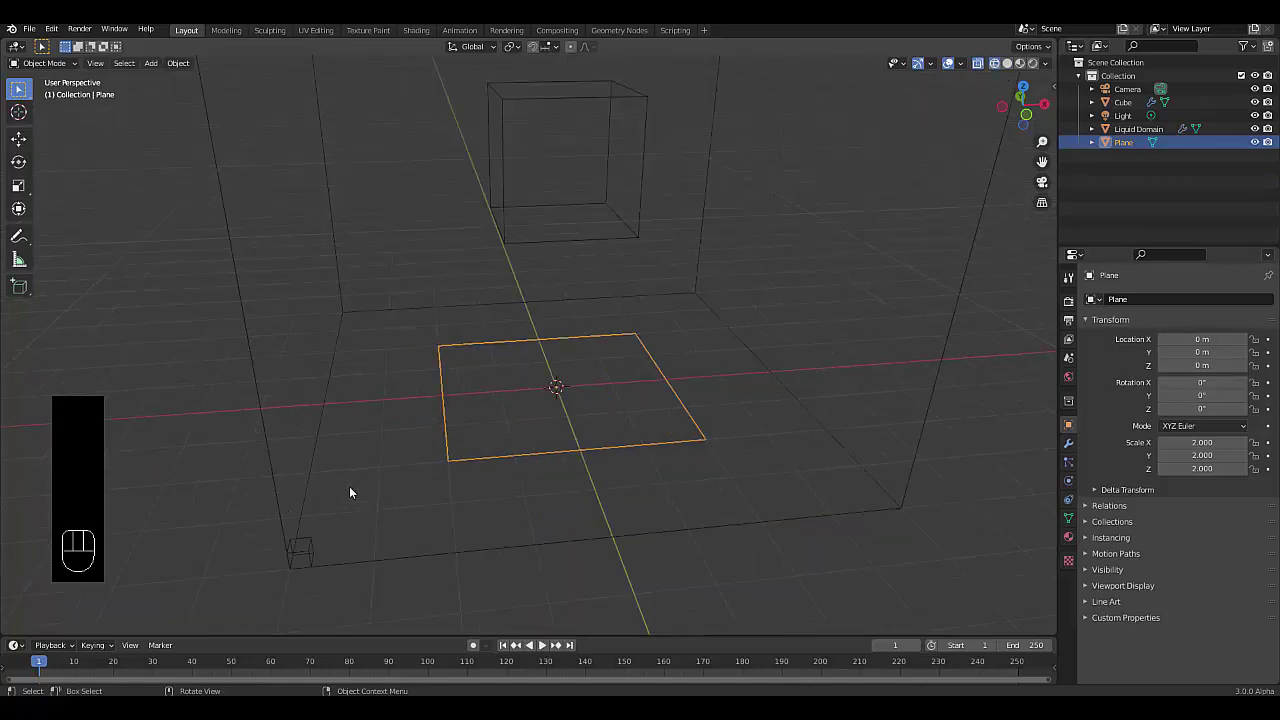
click(1068, 443)
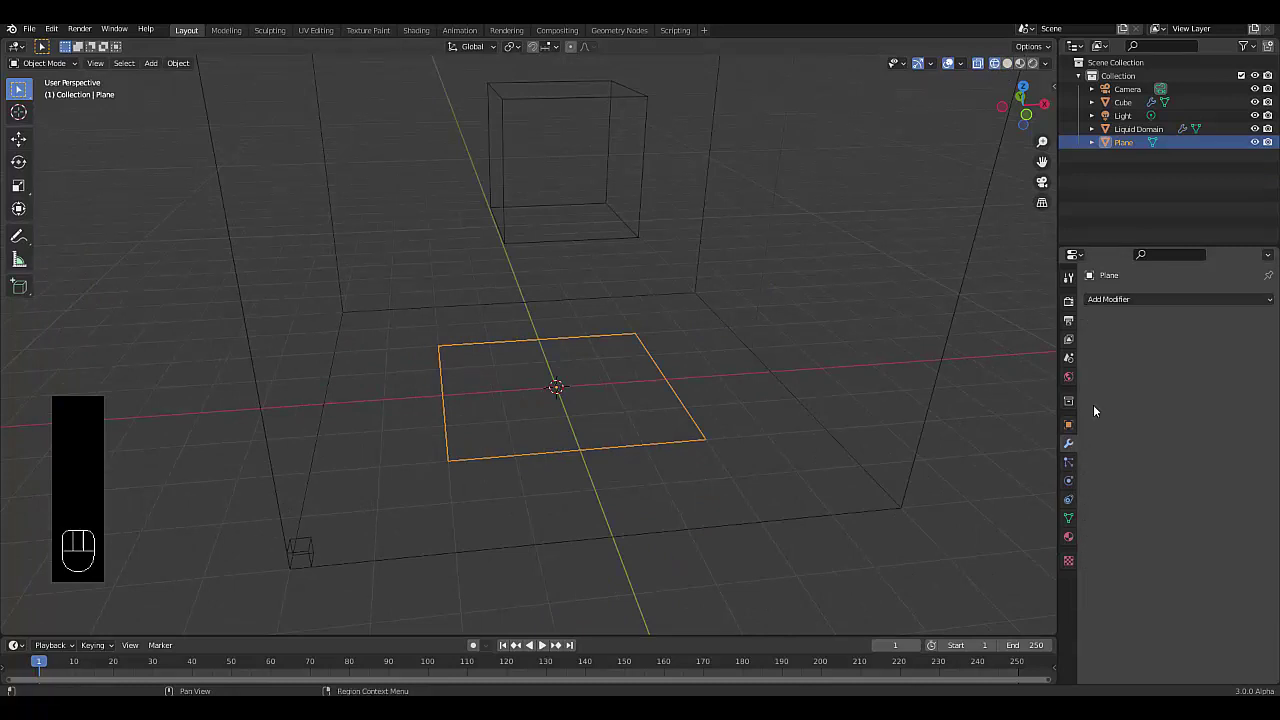
click(1130, 299)
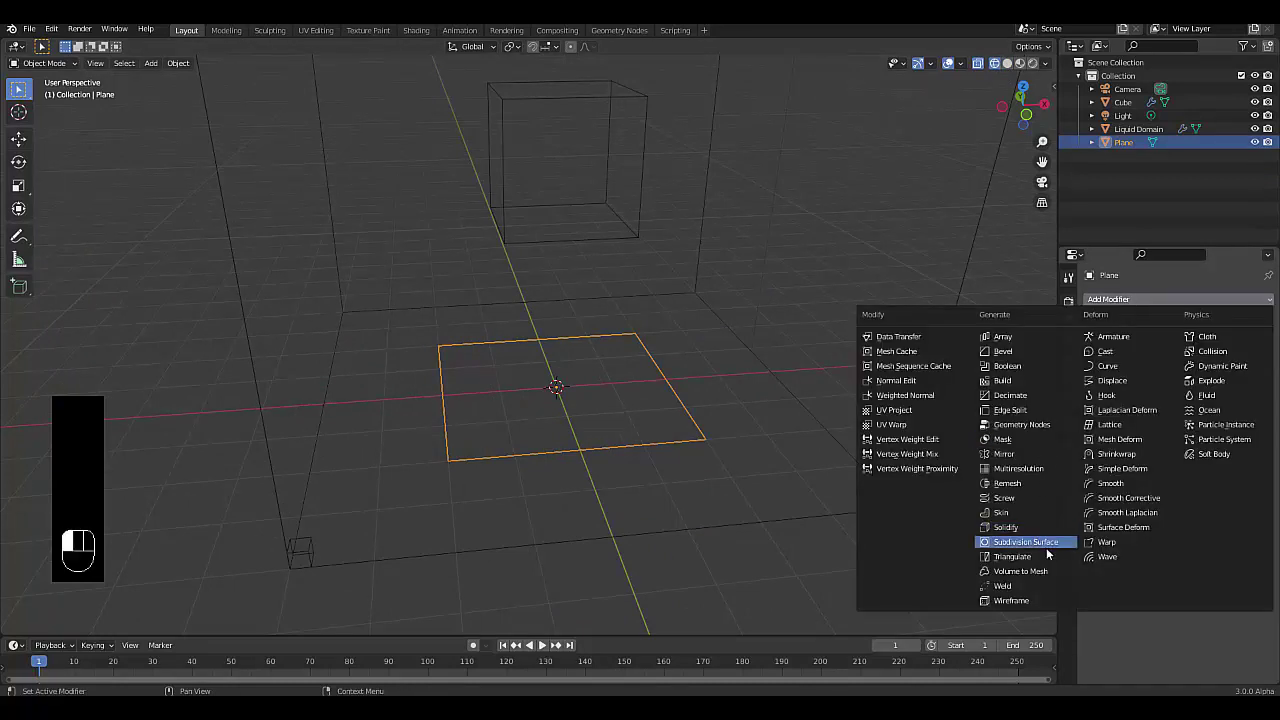
click(1046, 543)
click(1217, 342)
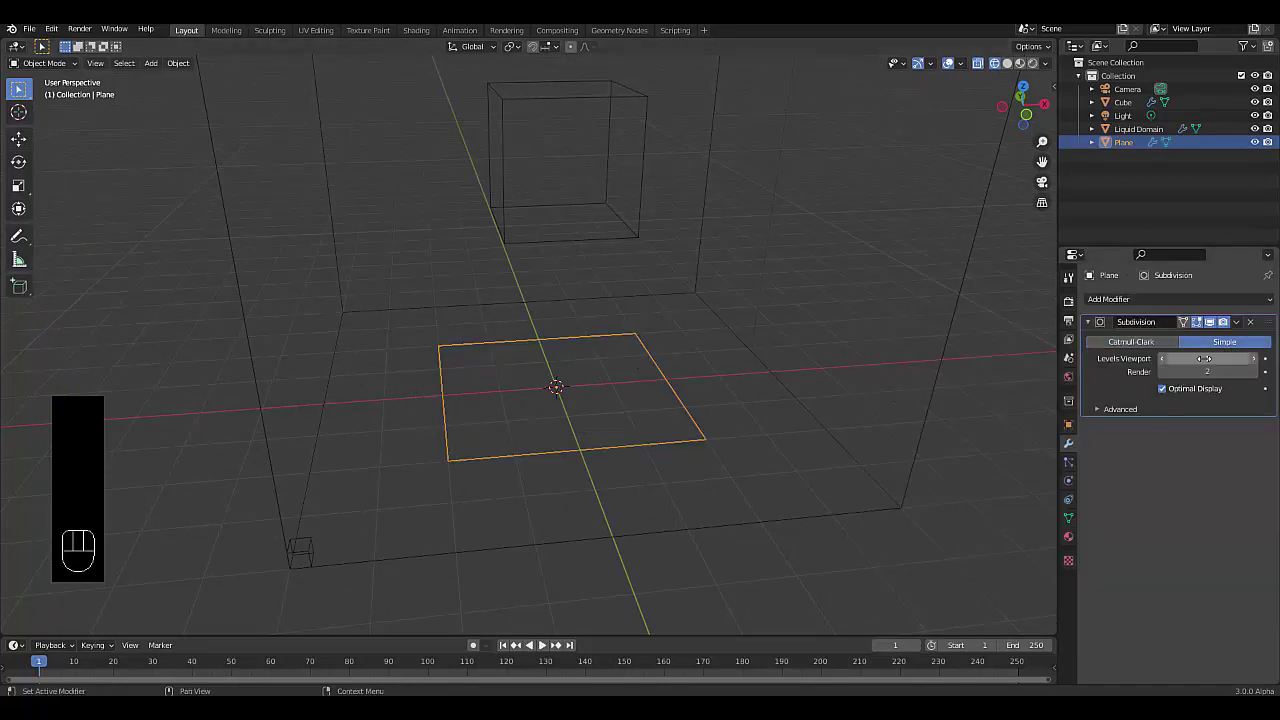
- Set both the viewport and render levels of the plane's Subdivision modifier to 6
click(1166, 358)
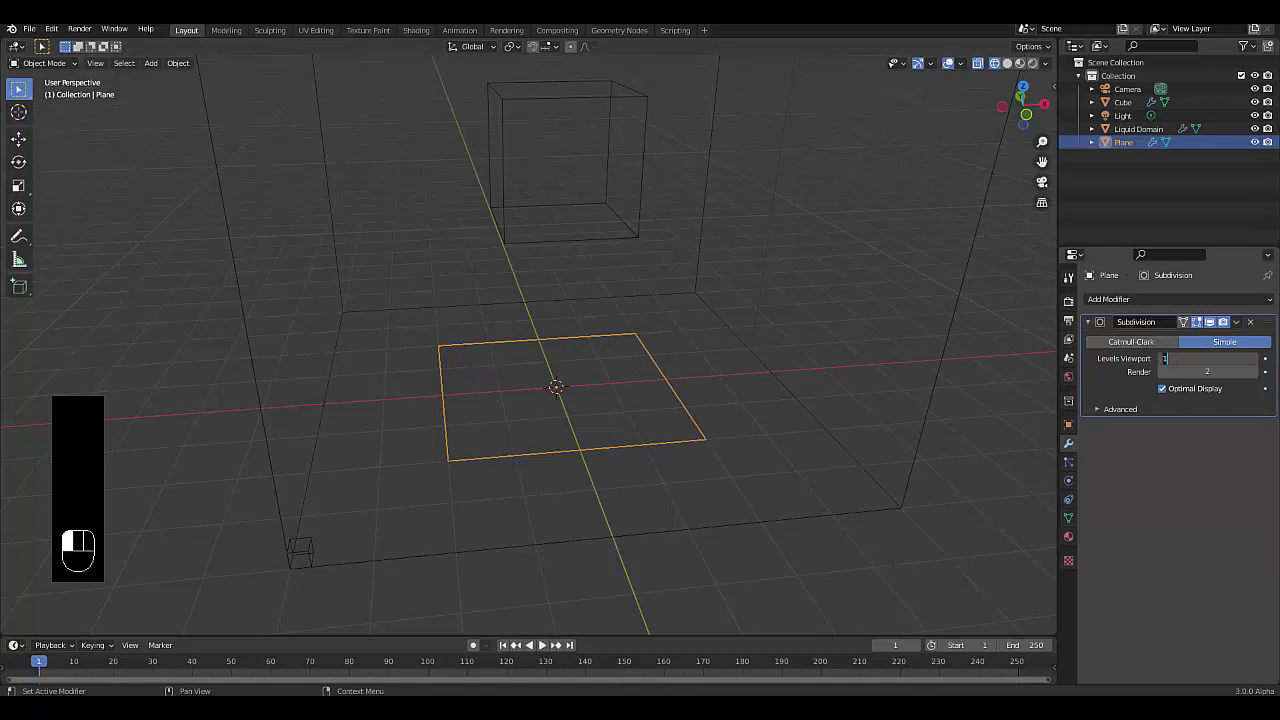
text(6)
key(Return)
click(1207, 371)
text(6)
key(Return)
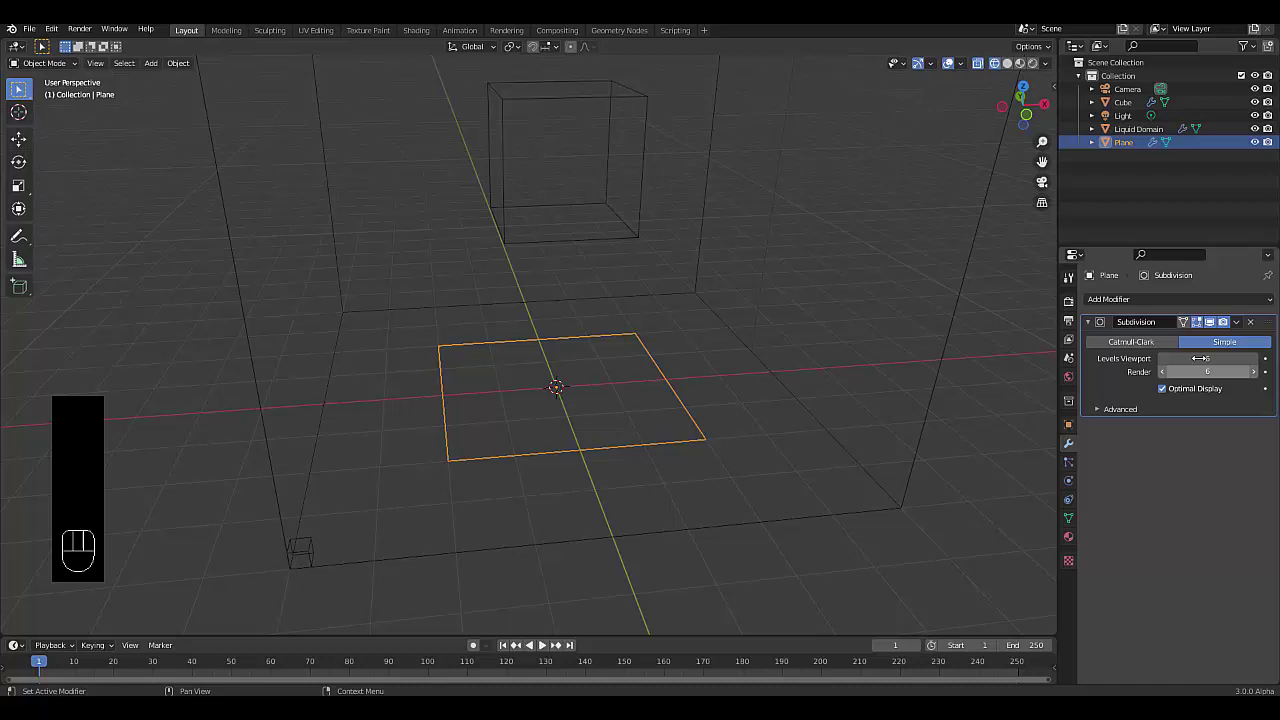
- Add a Displace modifier to the plane and create a new texture for it
click(1121, 298)
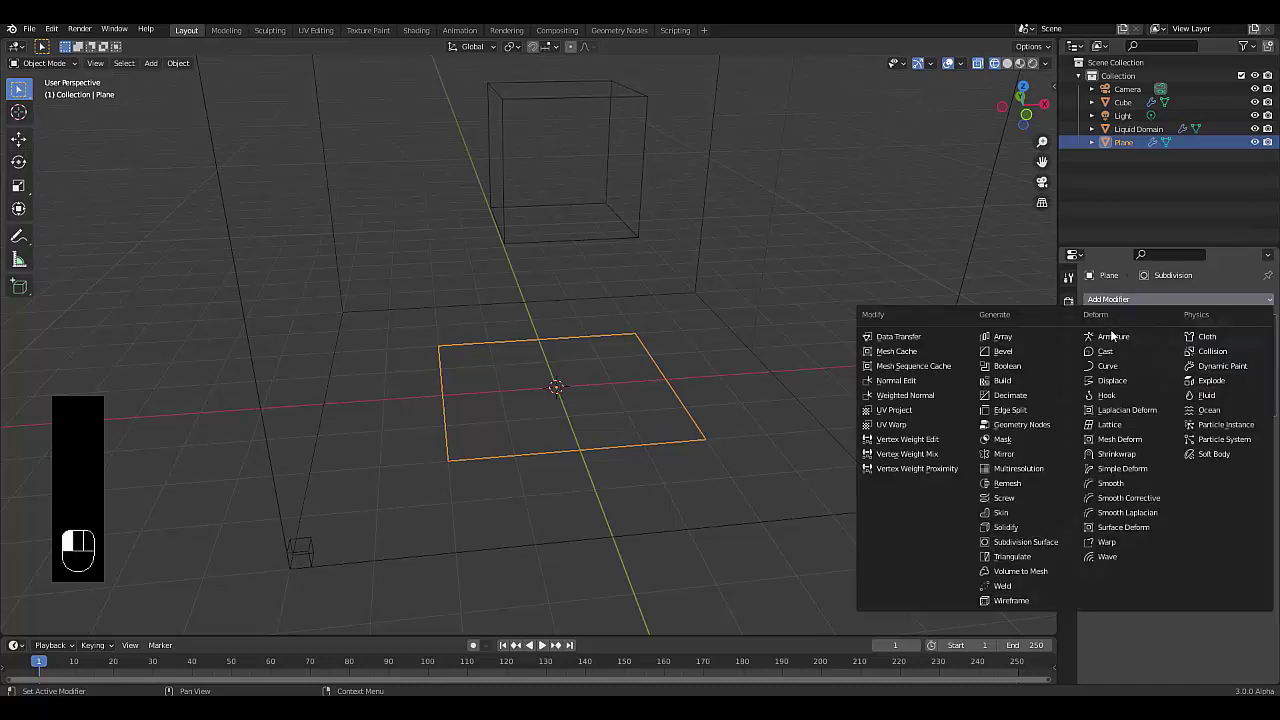
click(1120, 381)
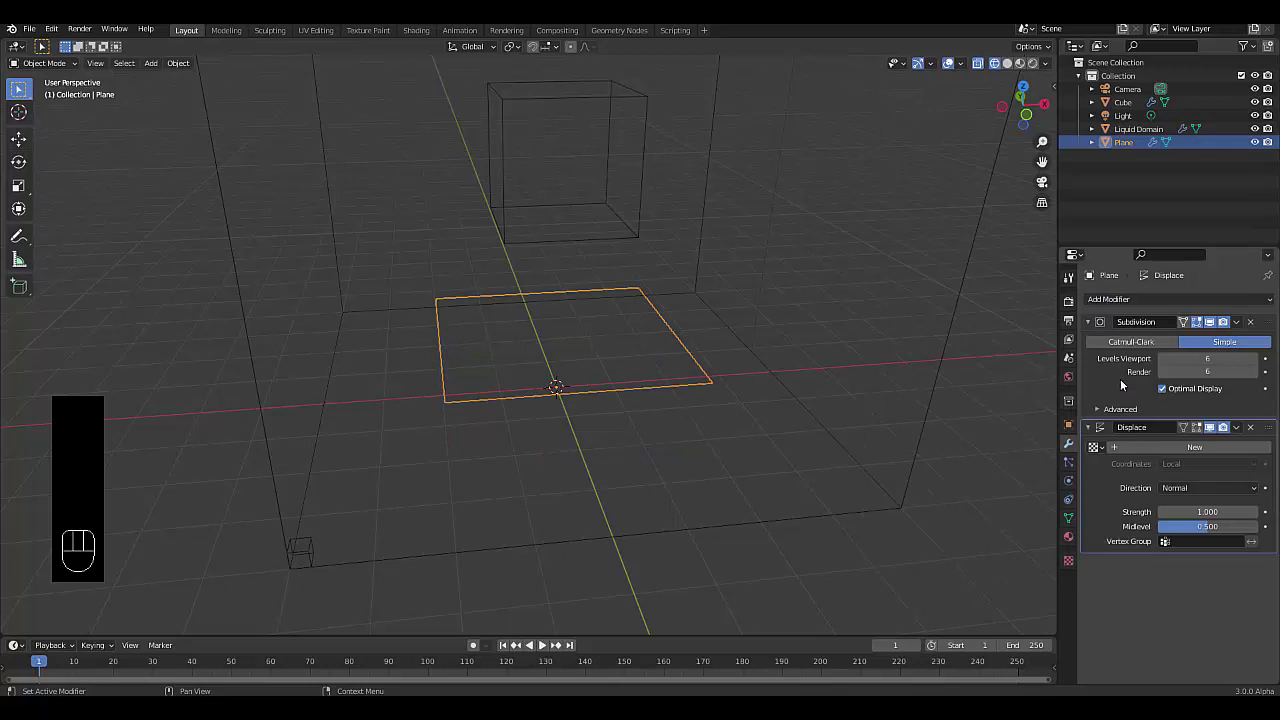
click(1177, 449)
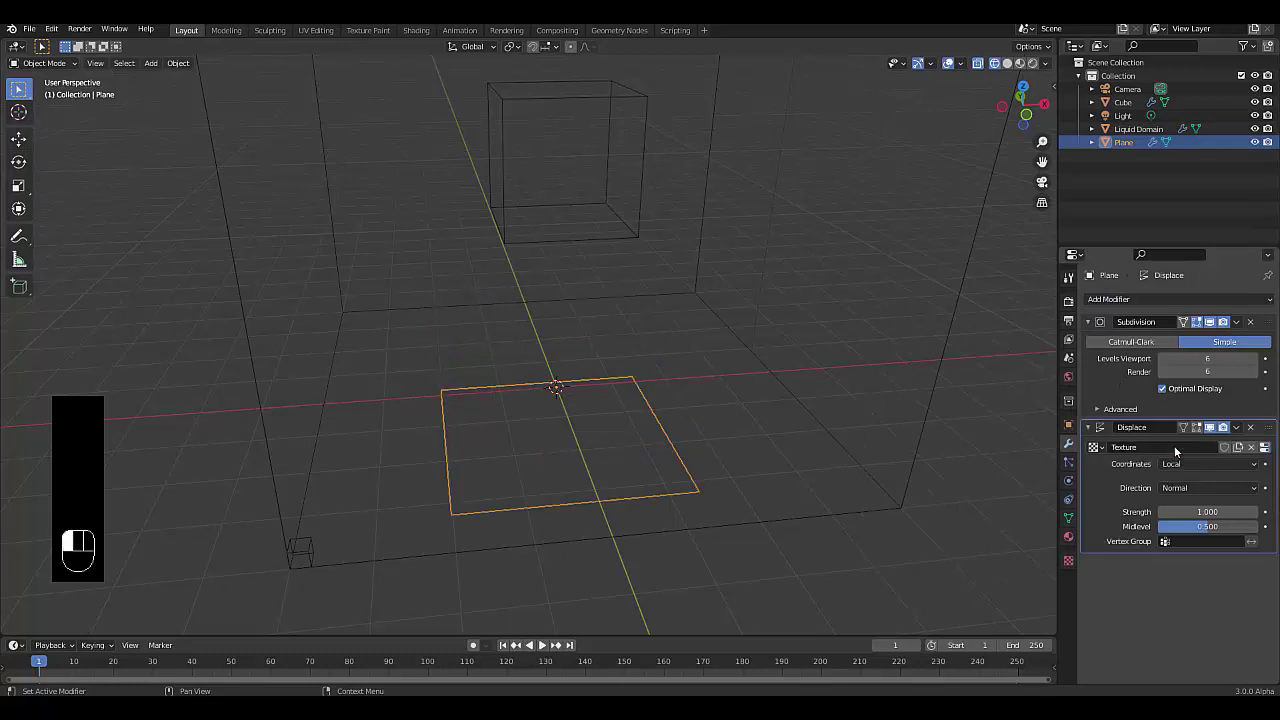
- Change the displacement texture's type to Clouds and set its size to about 0.51
click(1068, 562)
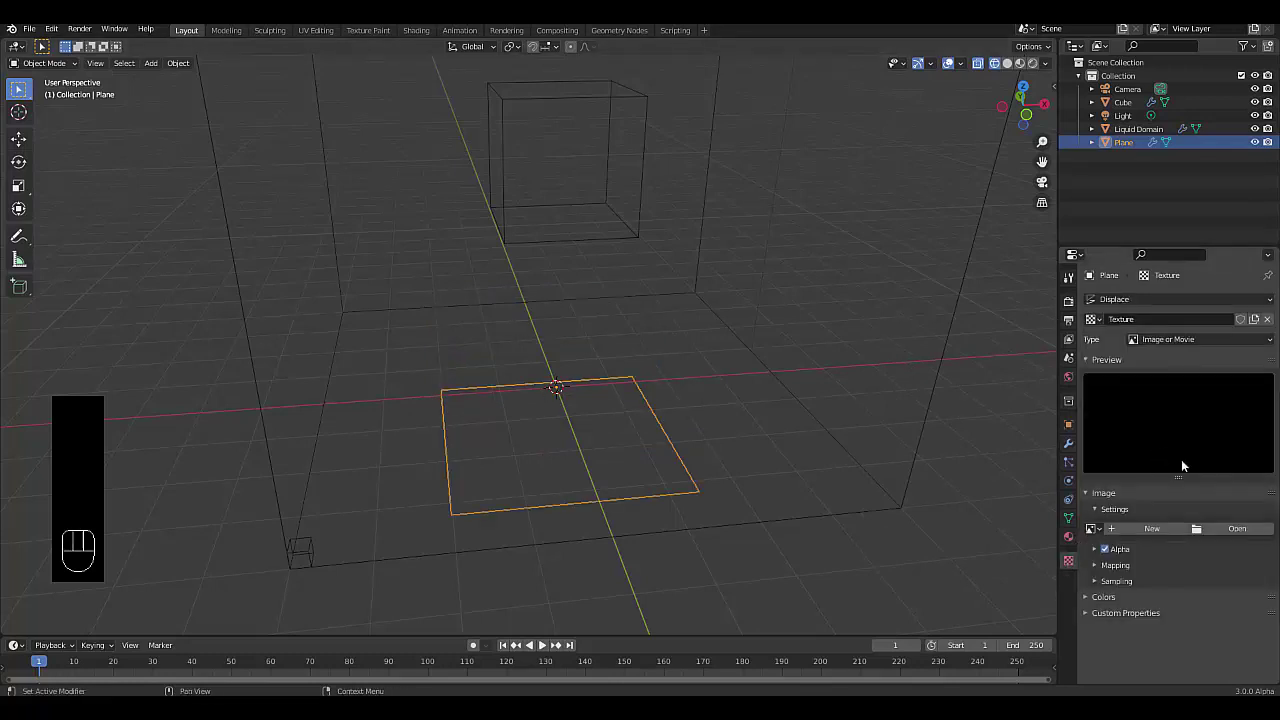
click(1171, 341)
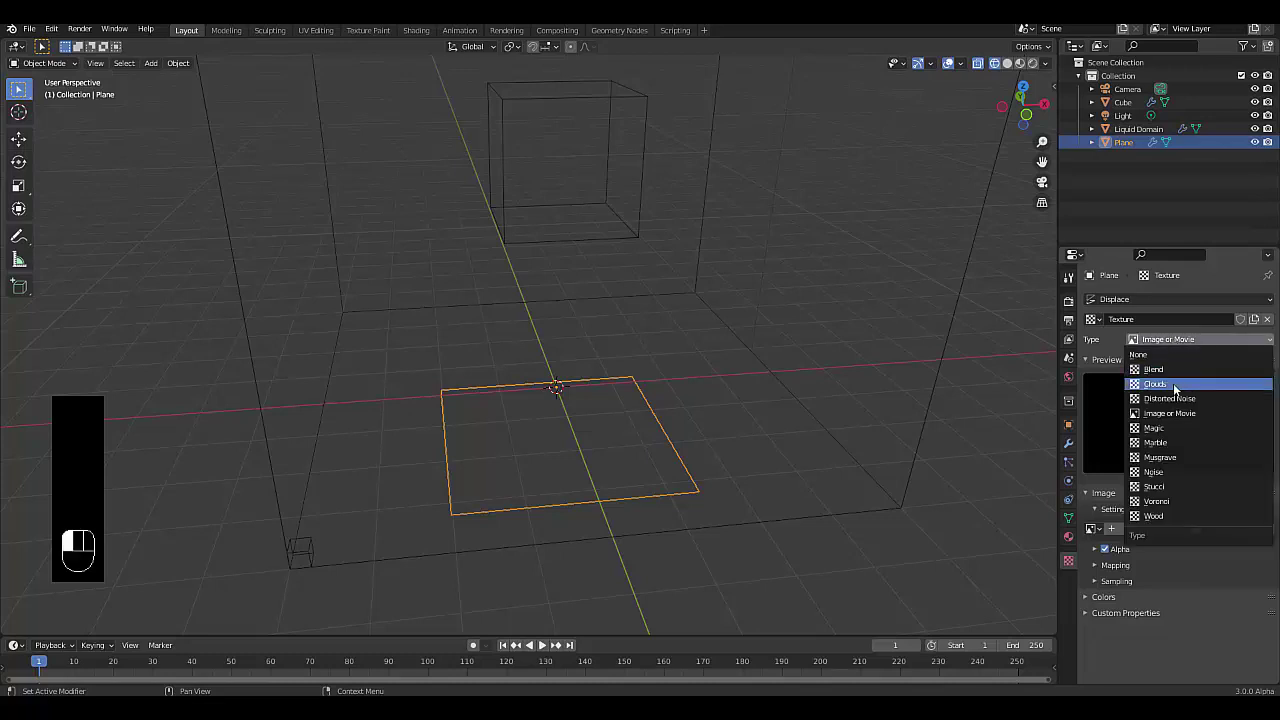
click(1174, 386)
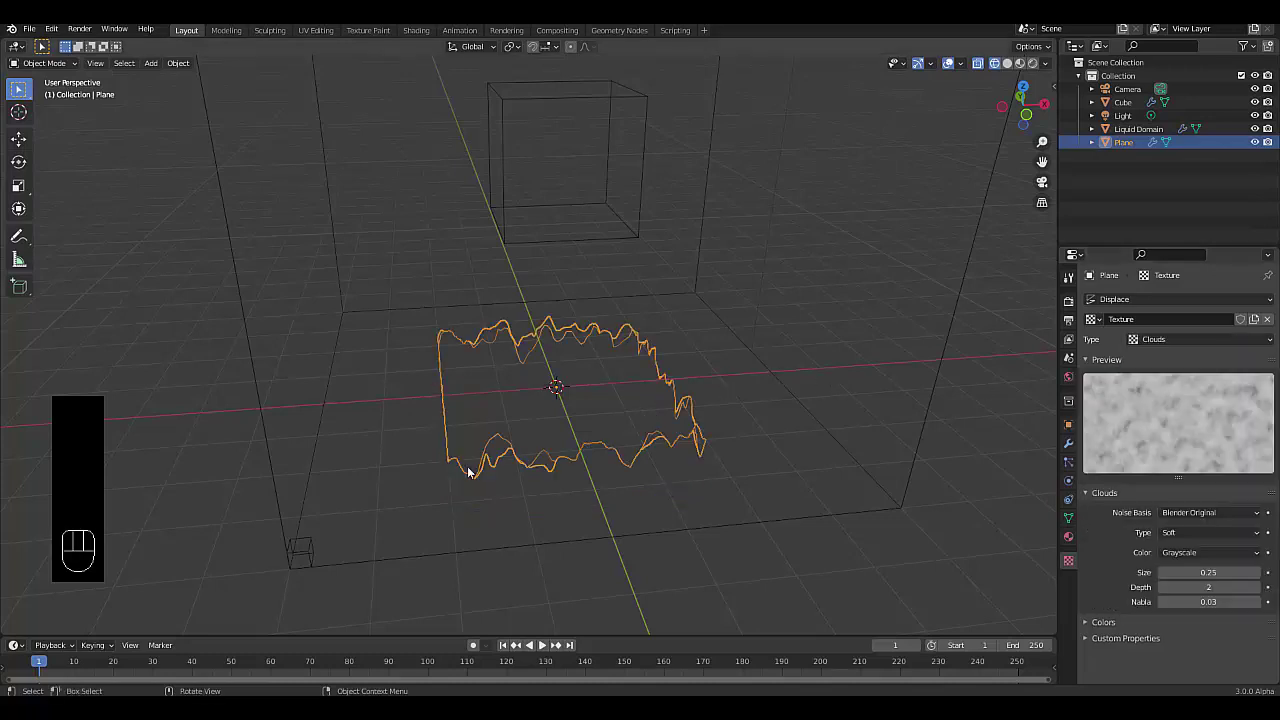
key(KP_1)
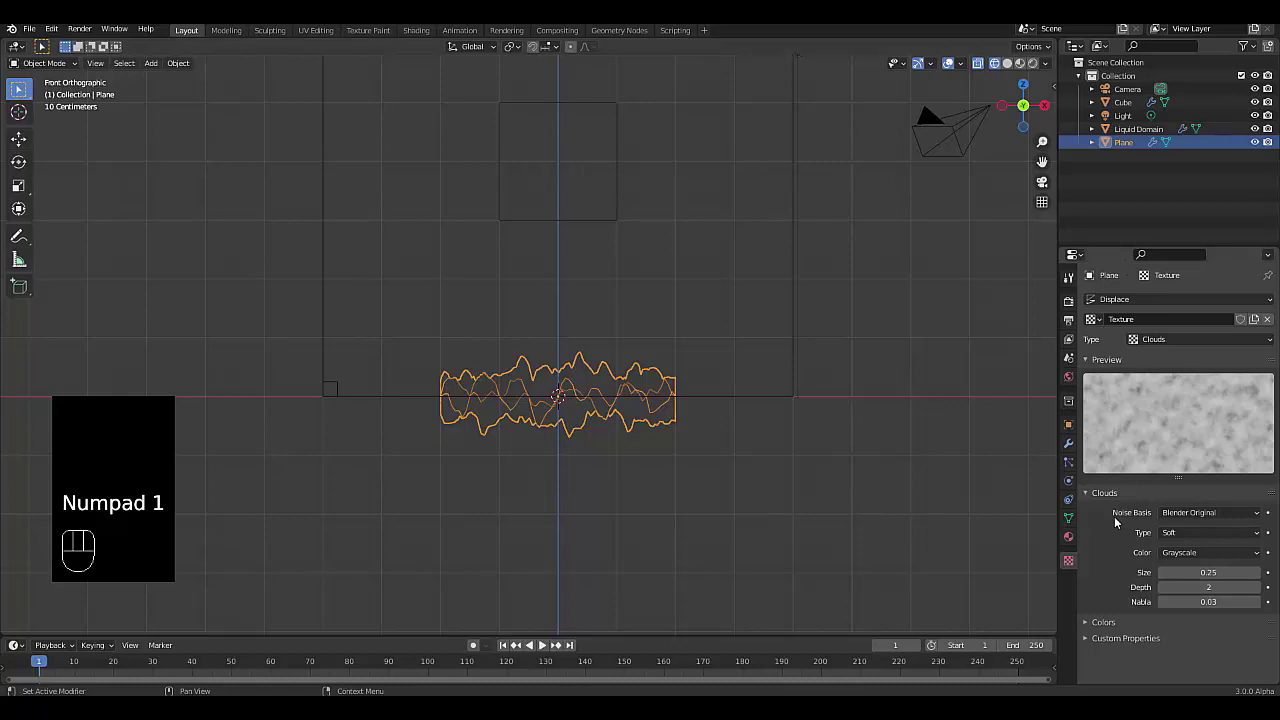
drag(1190, 571, 1229, 571)
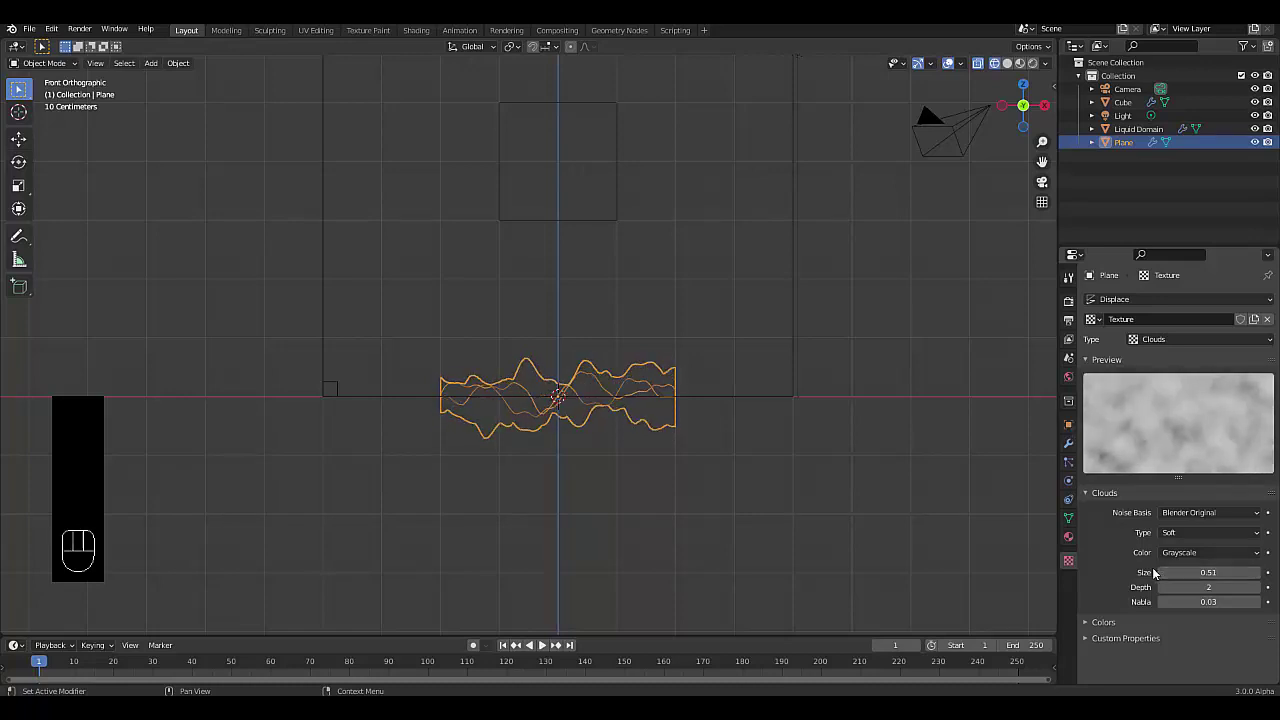
- Try a Displace strength of 1.7 on the plane and set it back to 1
click(1068, 443)
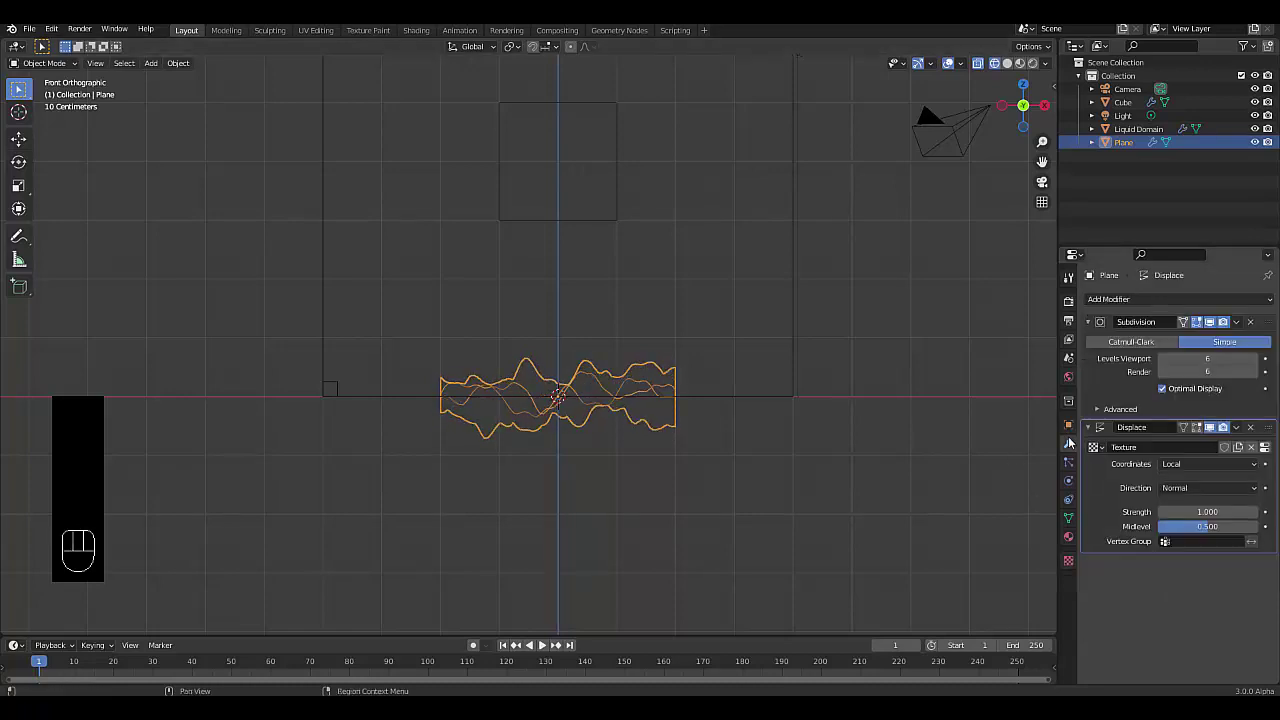
mouse_move(1207, 511)
mouse_down()
mouse_move(1250, 511)
mouse_move(1226, 511)
mouse_up()
click(1226, 511)
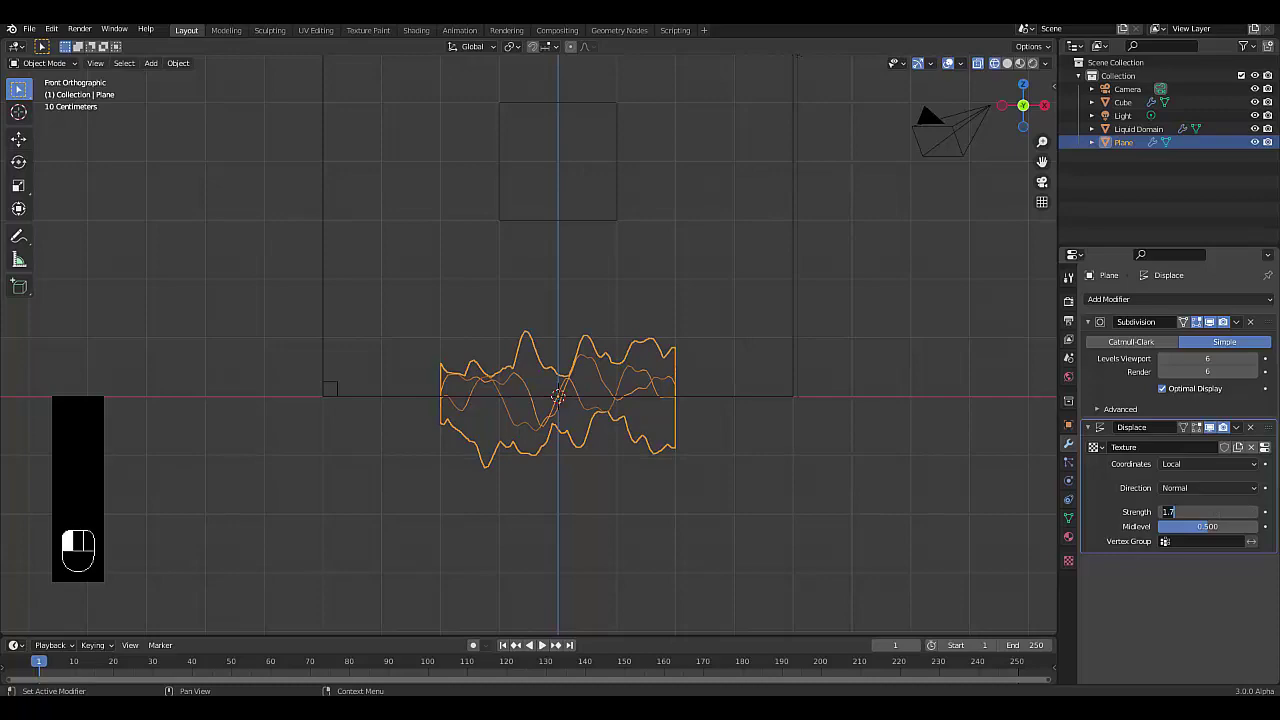
key(Return)
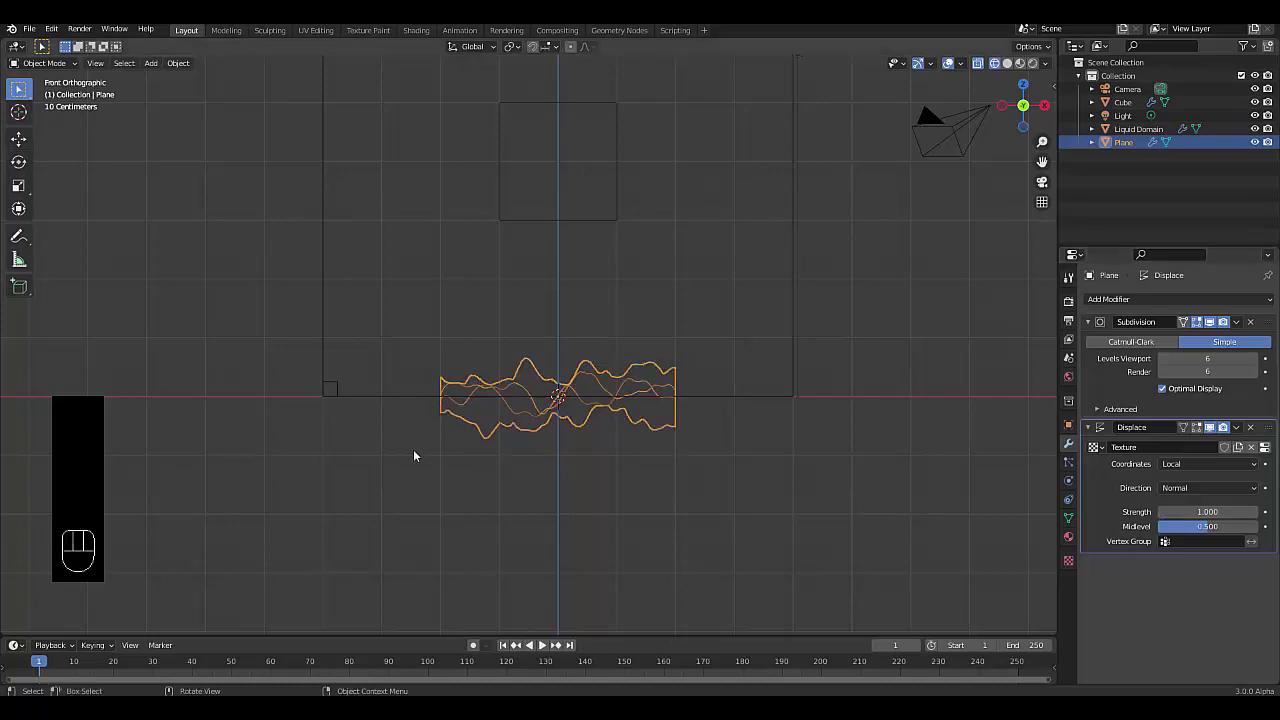
- Extrude the plane's single face 3 m downward in Edit Mode to form a block
mouse_move(413, 449)
middle_down()
mouse_move(470, 406)
mouse_move(643, 423)
mouse_move(651, 375)
mouse_move(669, 383)
mouse_move(651, 471)
mouse_move(651, 377)
mouse_move(651, 399)
middle_up()
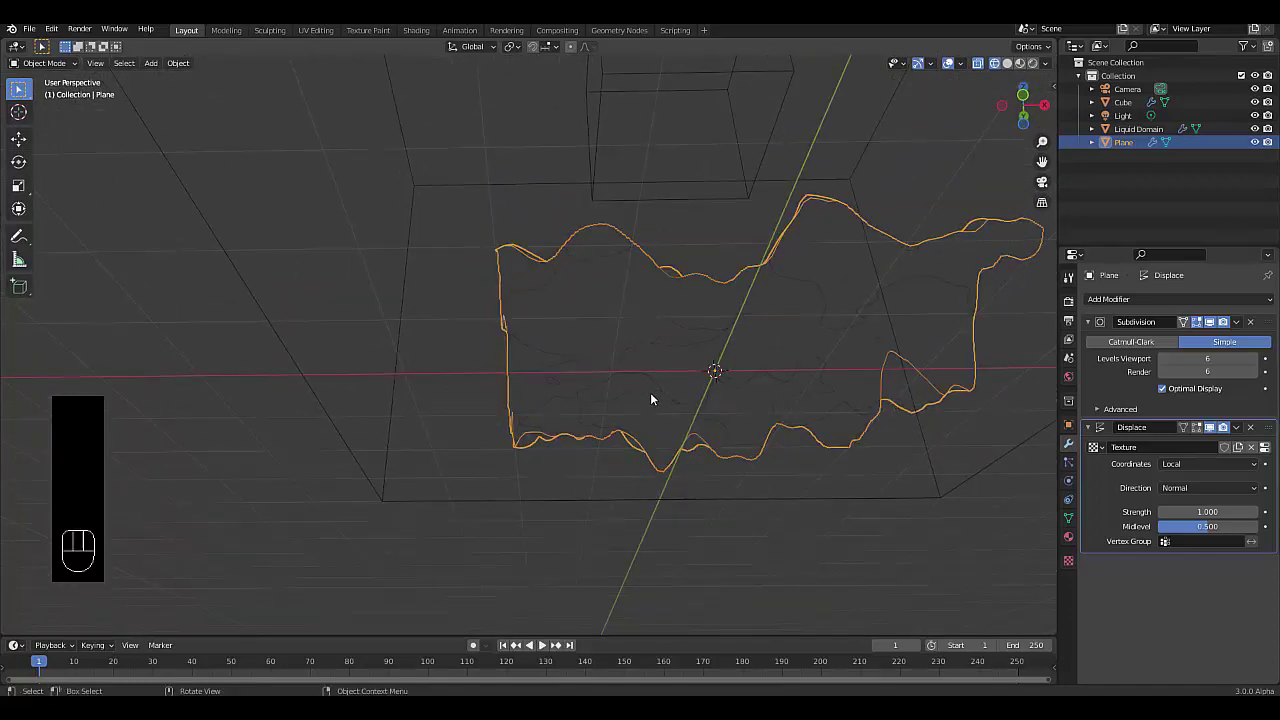
key(Tab)
middle_drag(651, 399, 691, 385)
key(3)
click(703, 413)
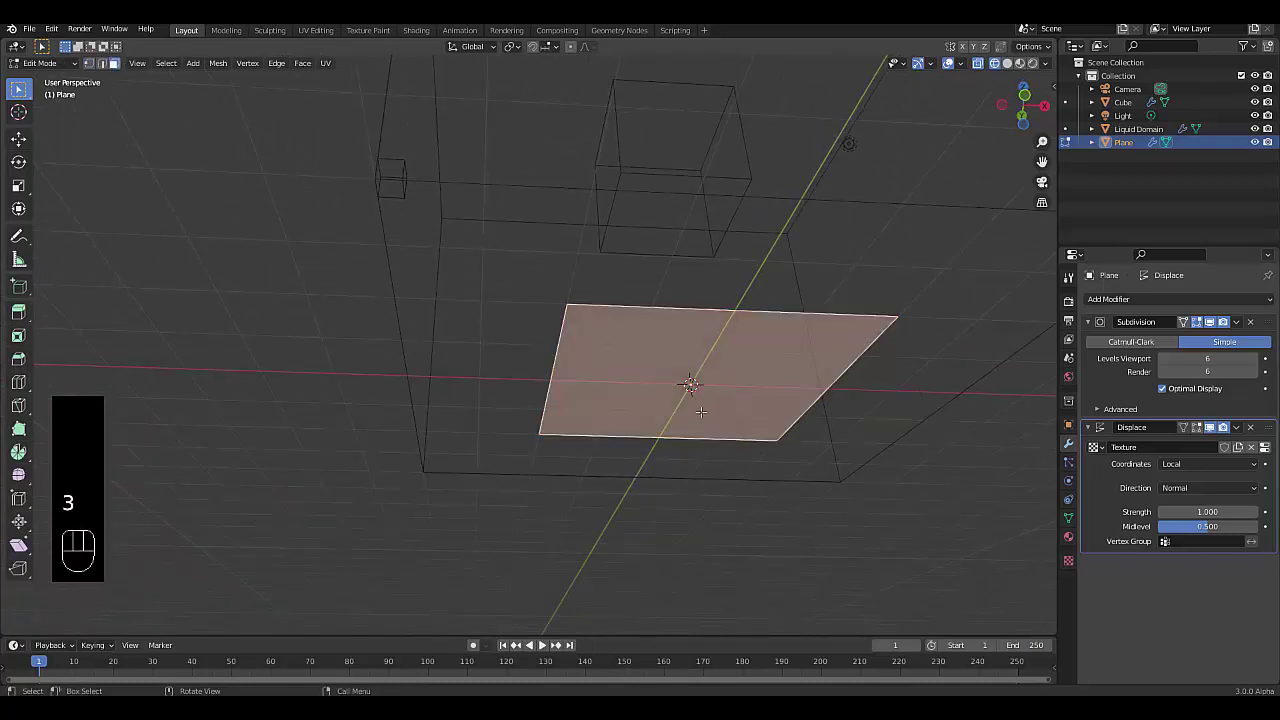
key(KP_1)
key(e)
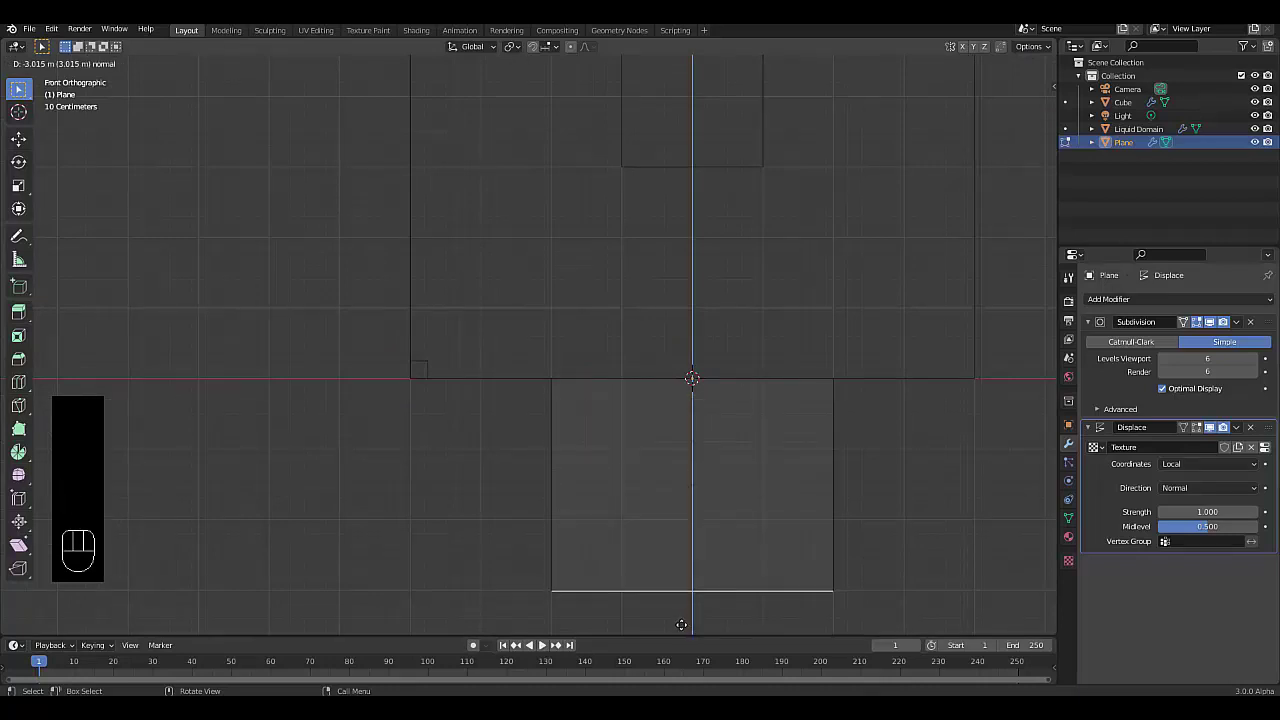
text(3)
key(BackSpace)
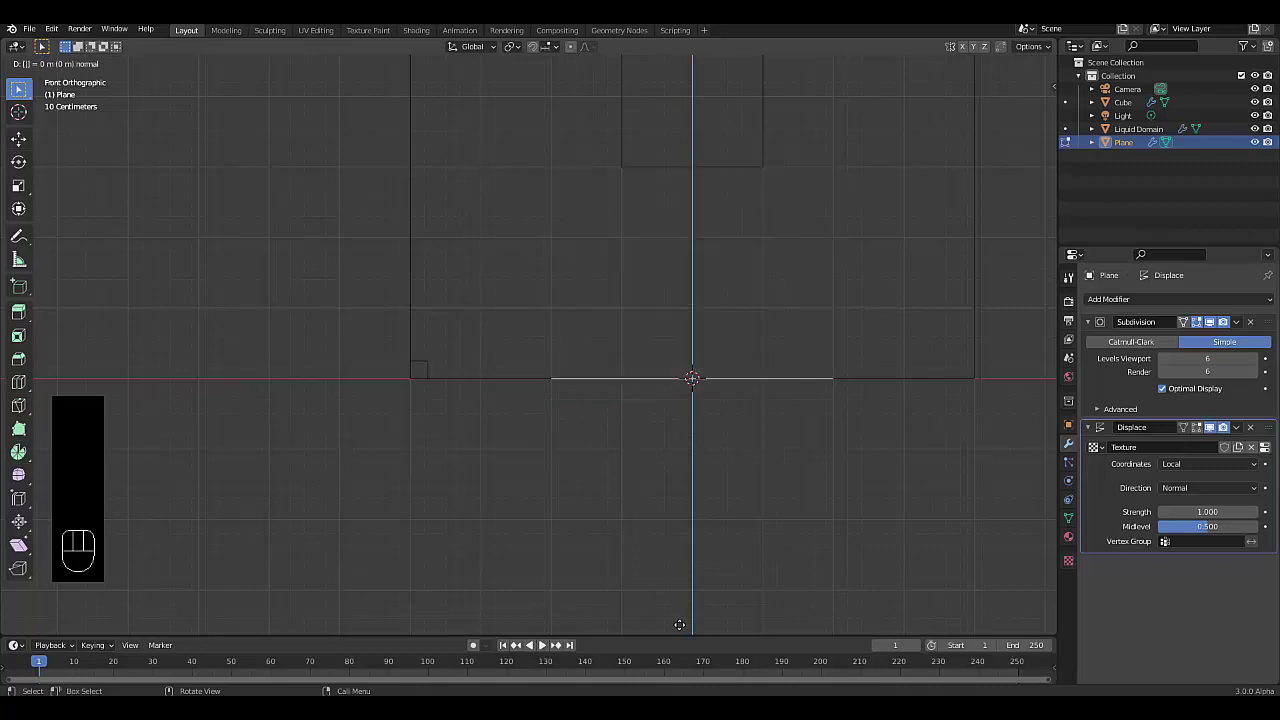
text(-3)
key(Return)
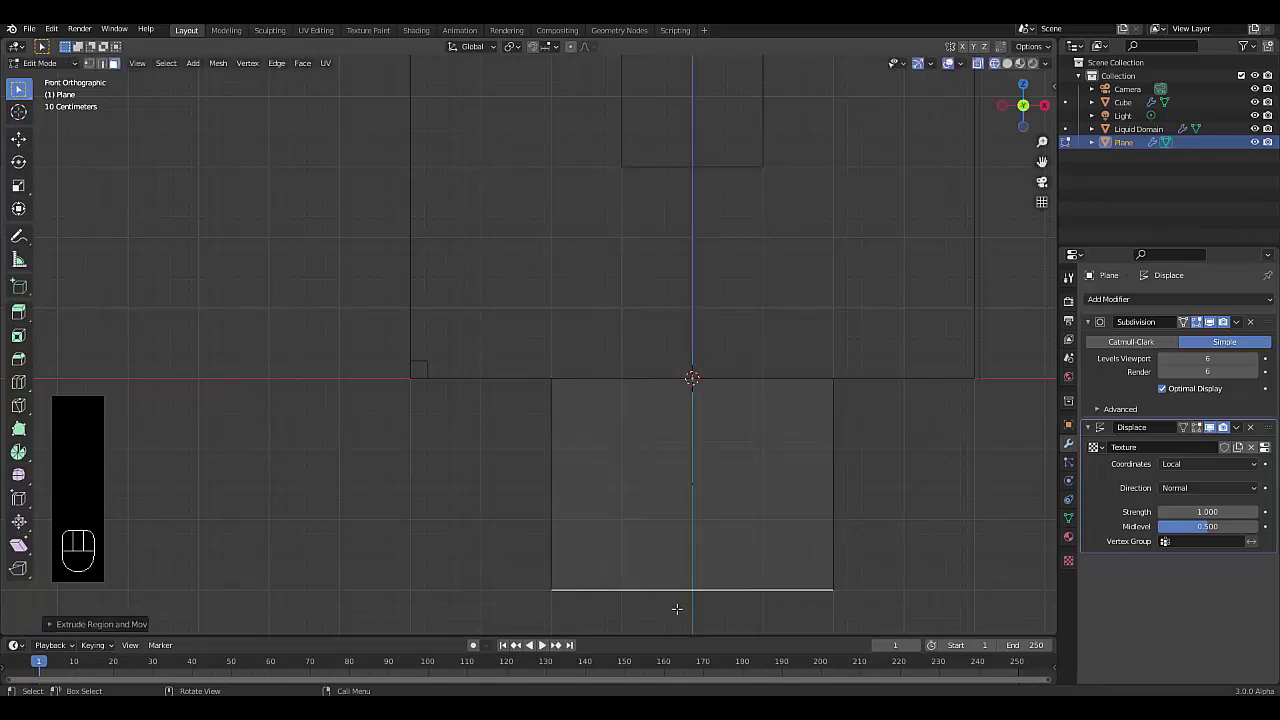
- Select the block's upper face and assign it to a new vertex group
mouse_move(604, 487)
middle_down()
mouse_move(594, 460)
mouse_move(616, 466)
middle_up()
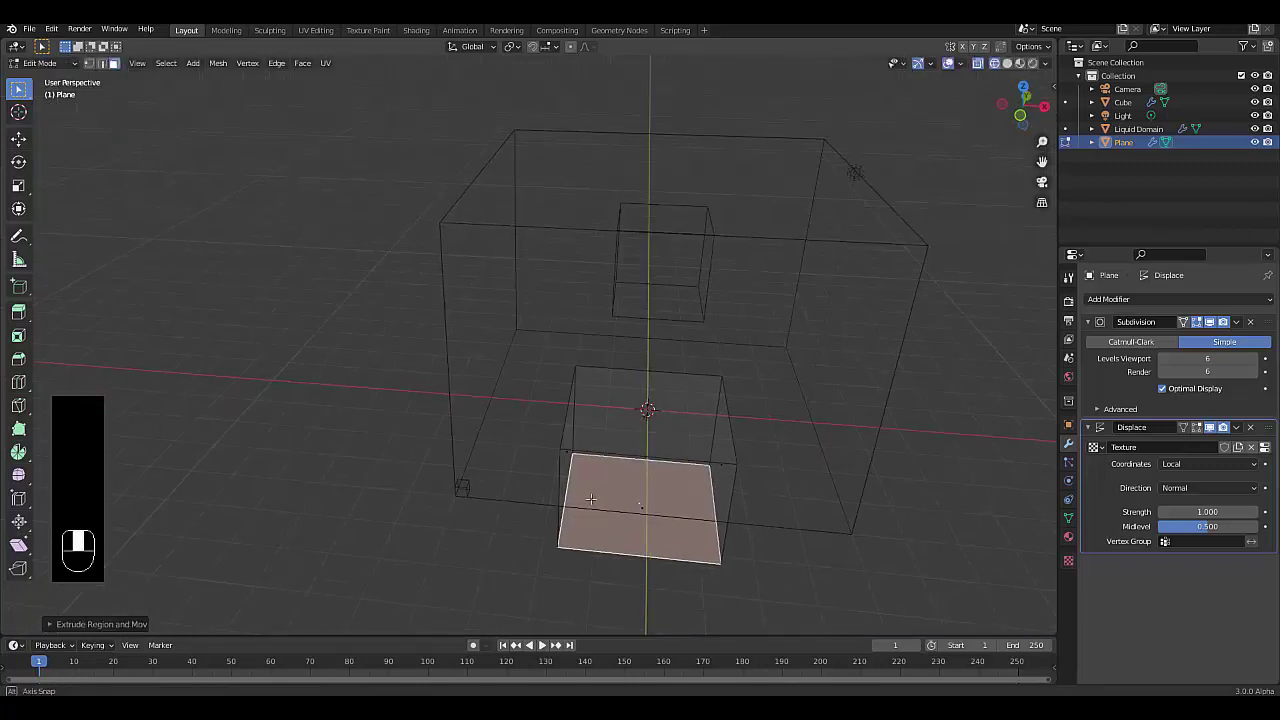
click(647, 409)
click(1069, 519)
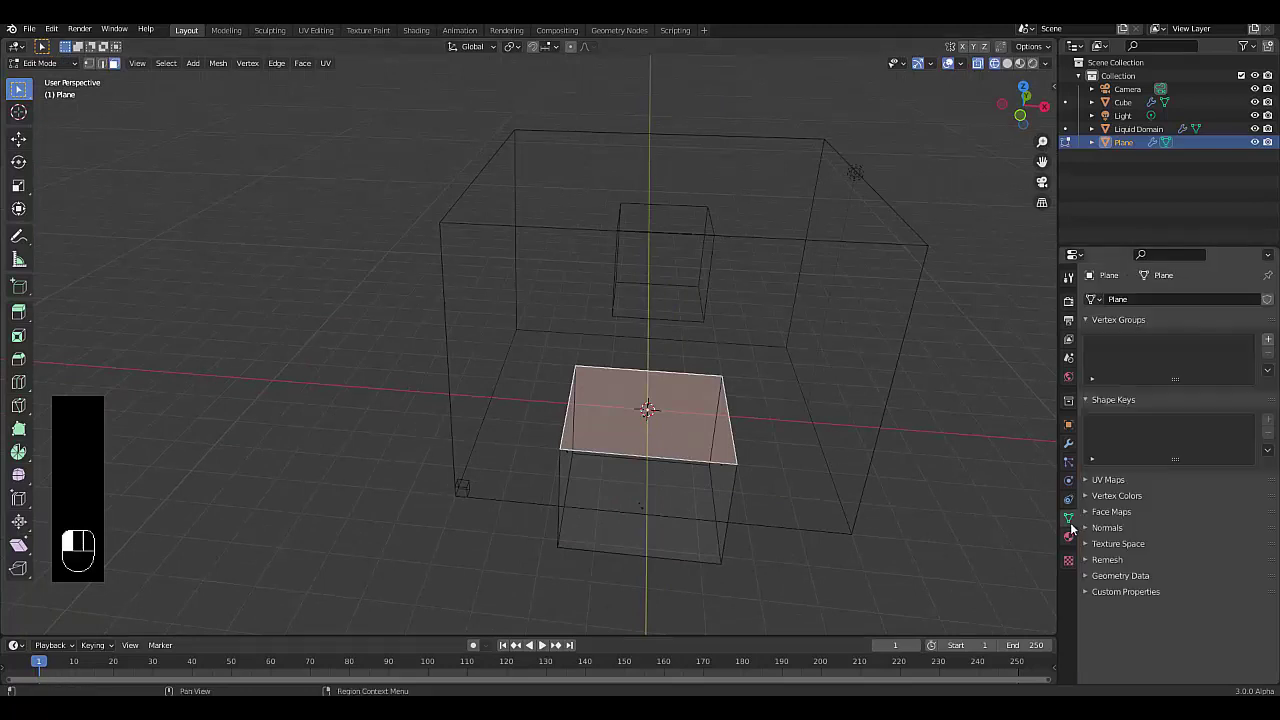
click(1267, 343)
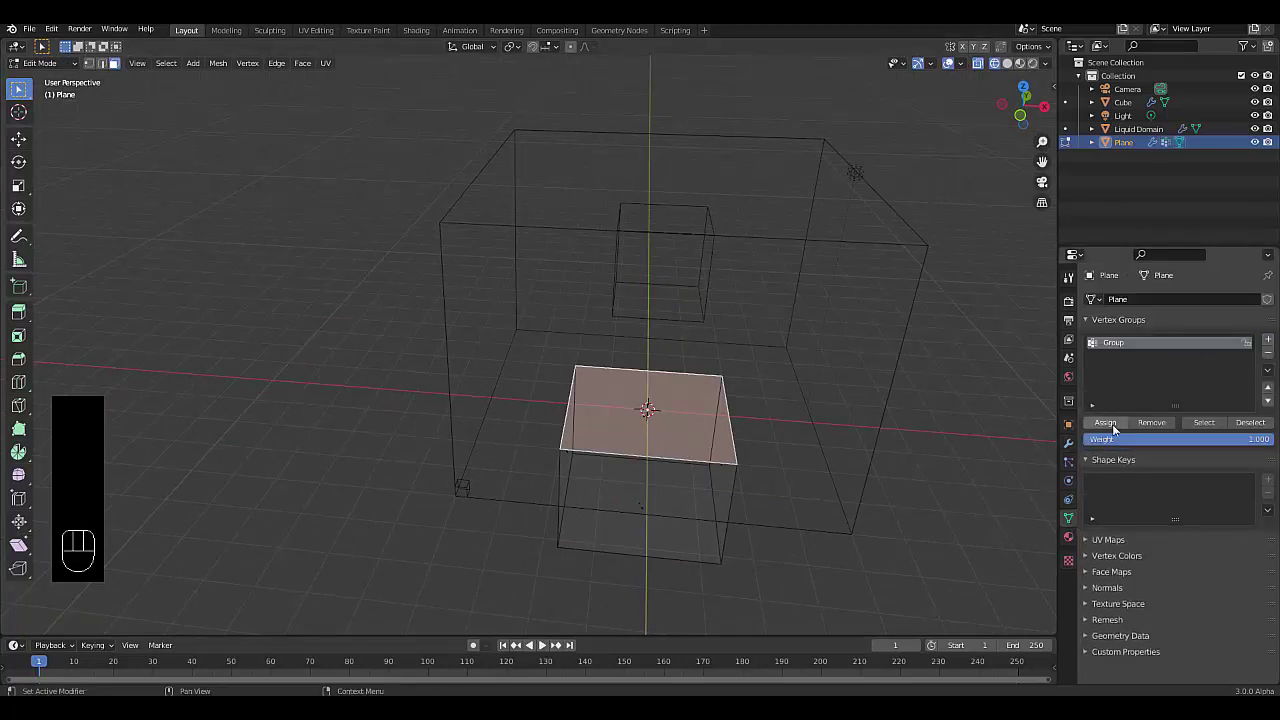
middle_drag(620, 452, 659, 448)
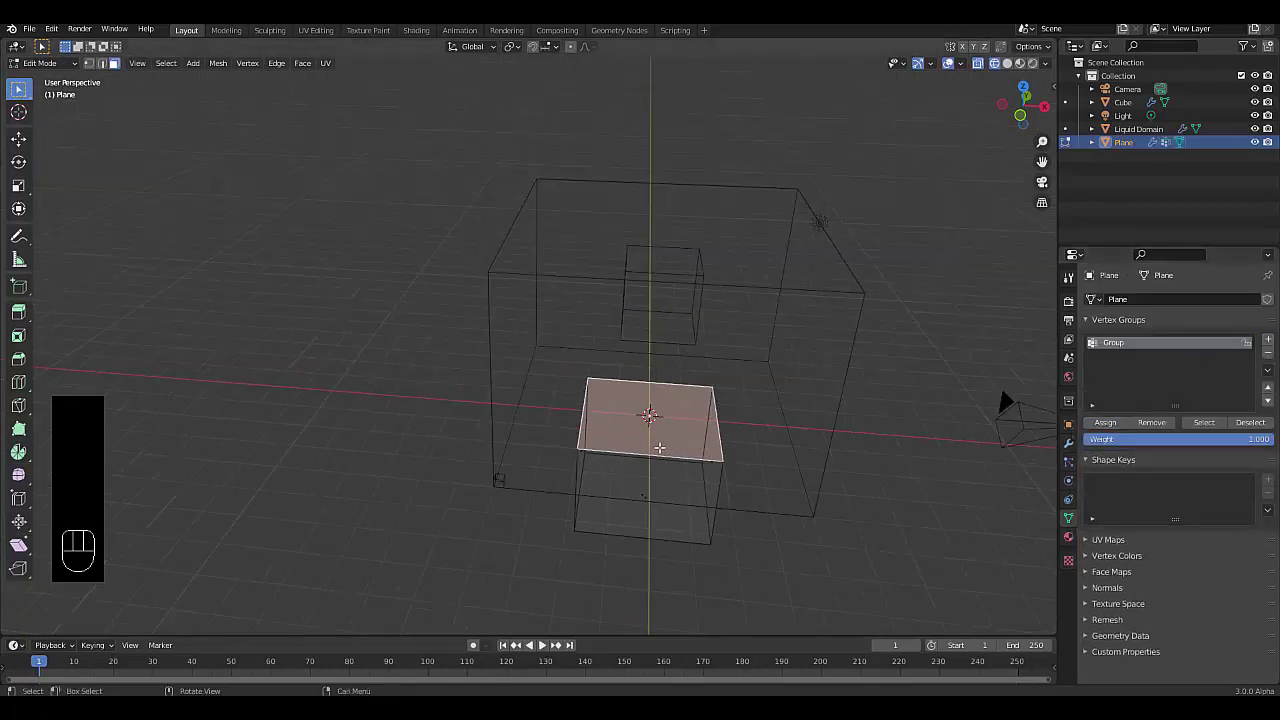
- Restrict the Displace modifier to the vertex group Group and return to Object Mode
click(1069, 446)
click(1168, 542)
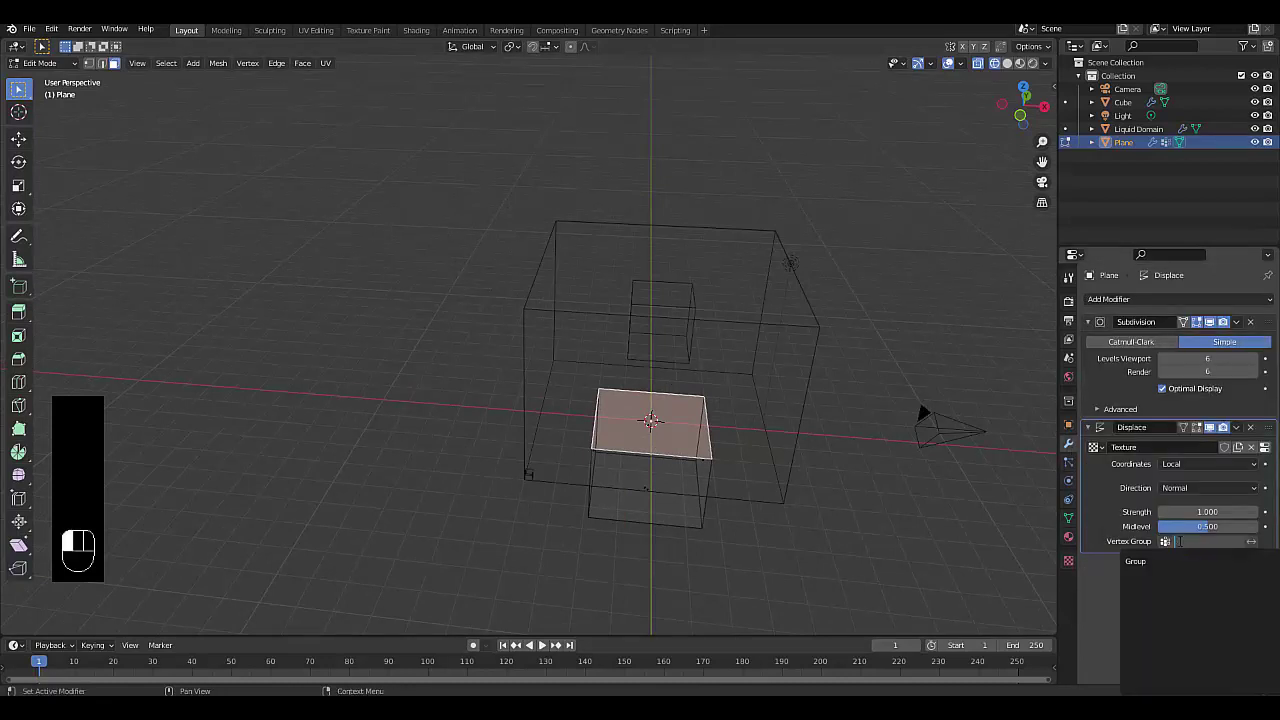
click(1150, 562)
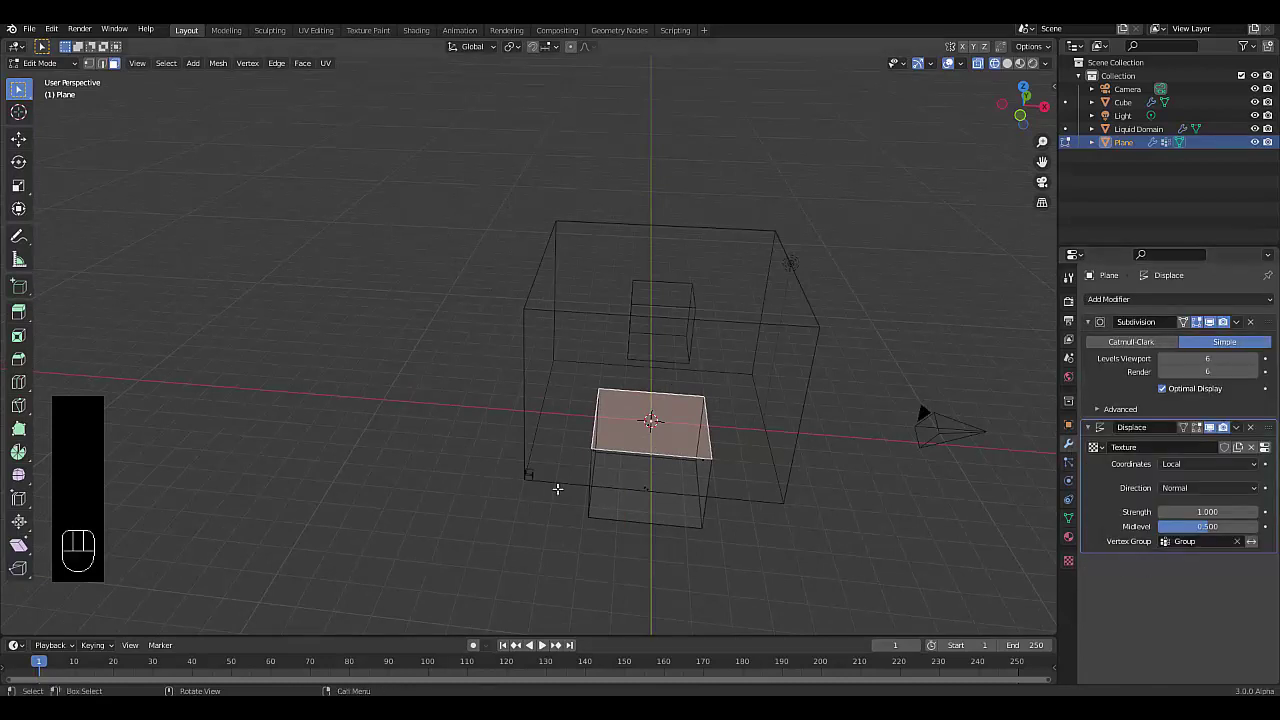
middle_drag(494, 450, 483, 440)
scroll(483, 440, up, 3)
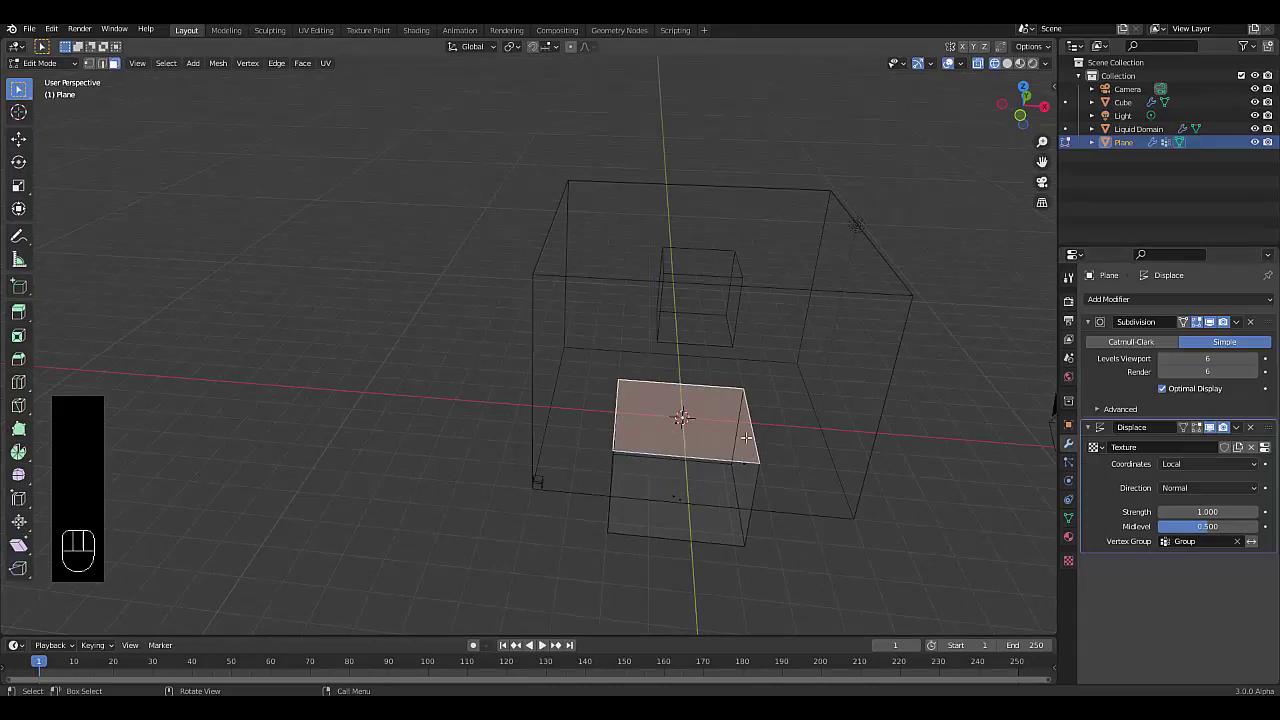
key(Tab)
mouse_move(734, 437)
middle_down()
mouse_move(731, 394)
mouse_move(749, 357)
mouse_move(697, 453)
mouse_move(723, 403)
mouse_move(737, 431)
middle_up()
- Try a Displace midlevel of about 0.632 and set it back to 0.5
mouse_move(1199, 511)
mouse_down()
mouse_move(1230, 511)
mouse_move(1170, 511)
mouse_move(1225, 511)
mouse_move(1160, 526)
mouse_move(1246, 526)
mouse_move(1222, 528)
mouse_up()
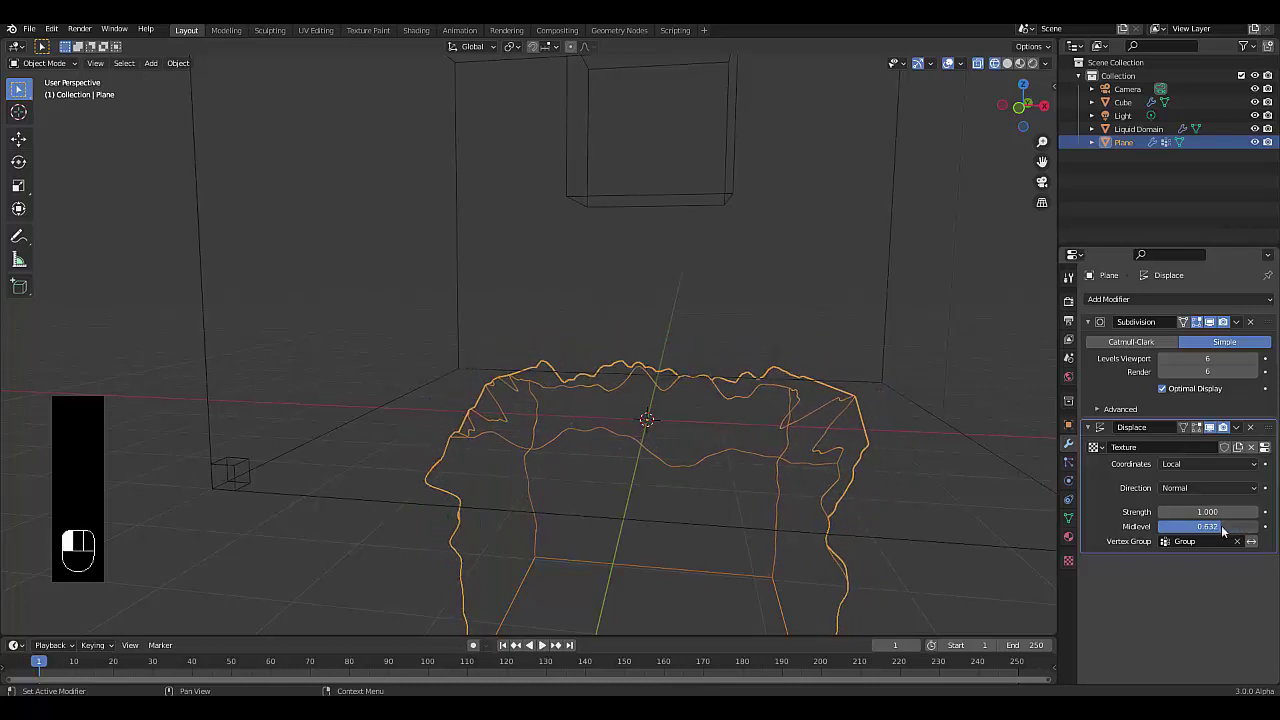
double_click(1222, 528)
text(0.5)
key(Return)
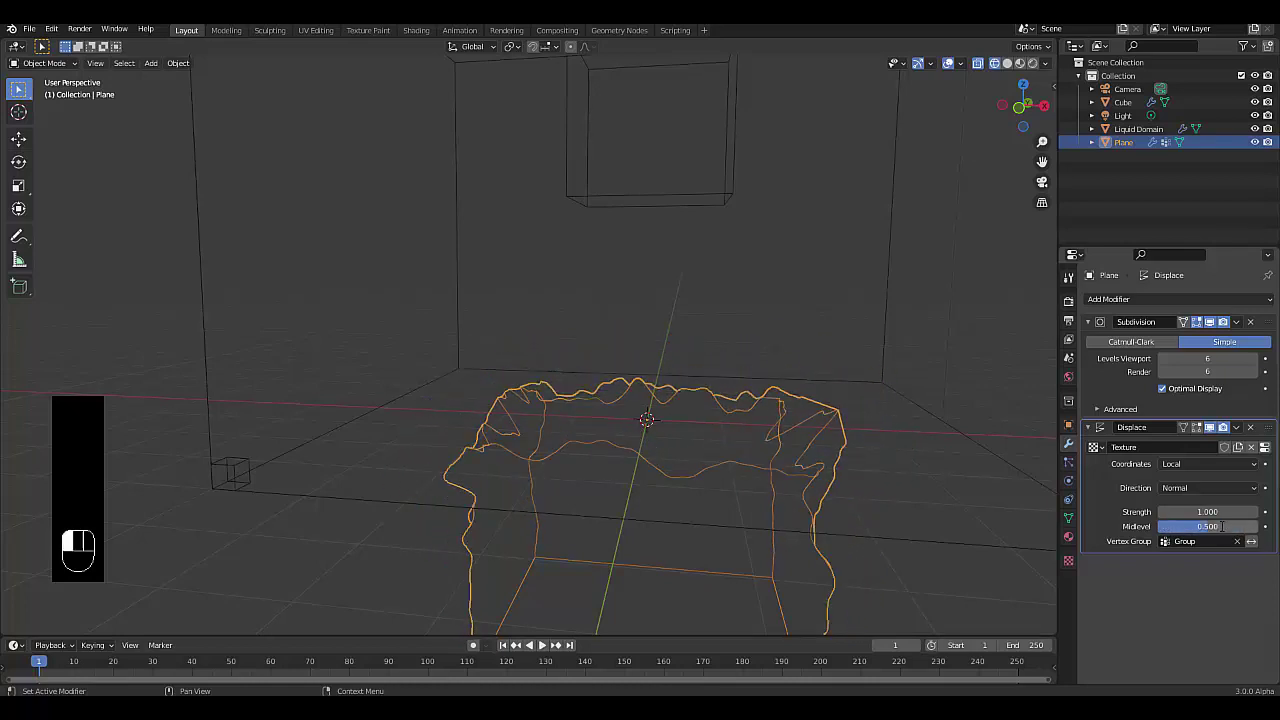
- Add a Remesh modifier to the plane and set its mode to Blocks
scroll(719, 433, down, 5)
scroll(715, 450, up, 3)
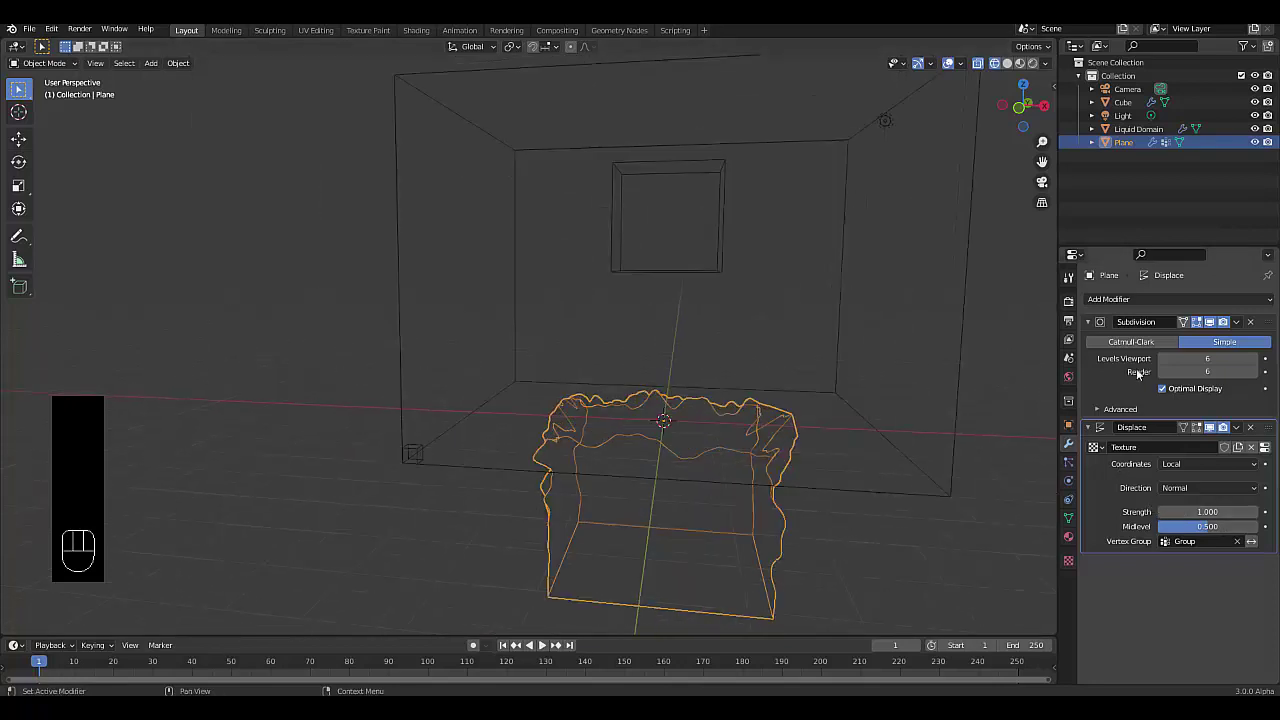
click(1140, 295)
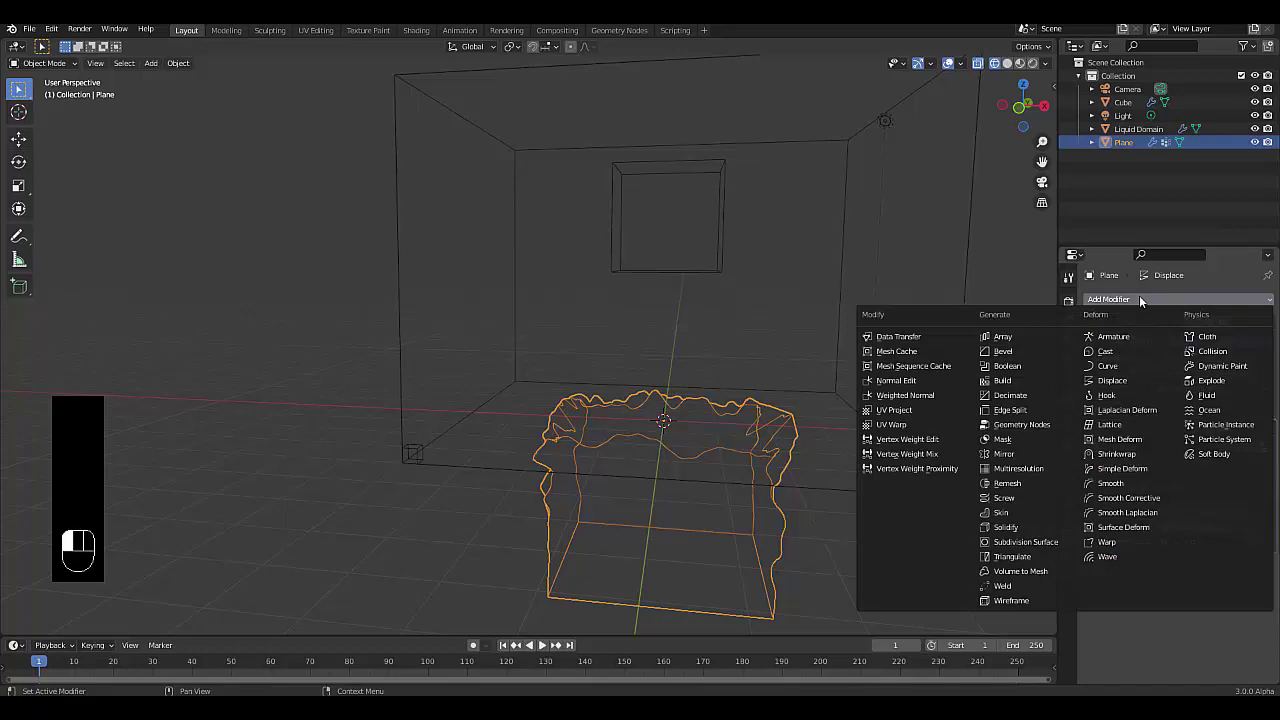
click(1020, 484)
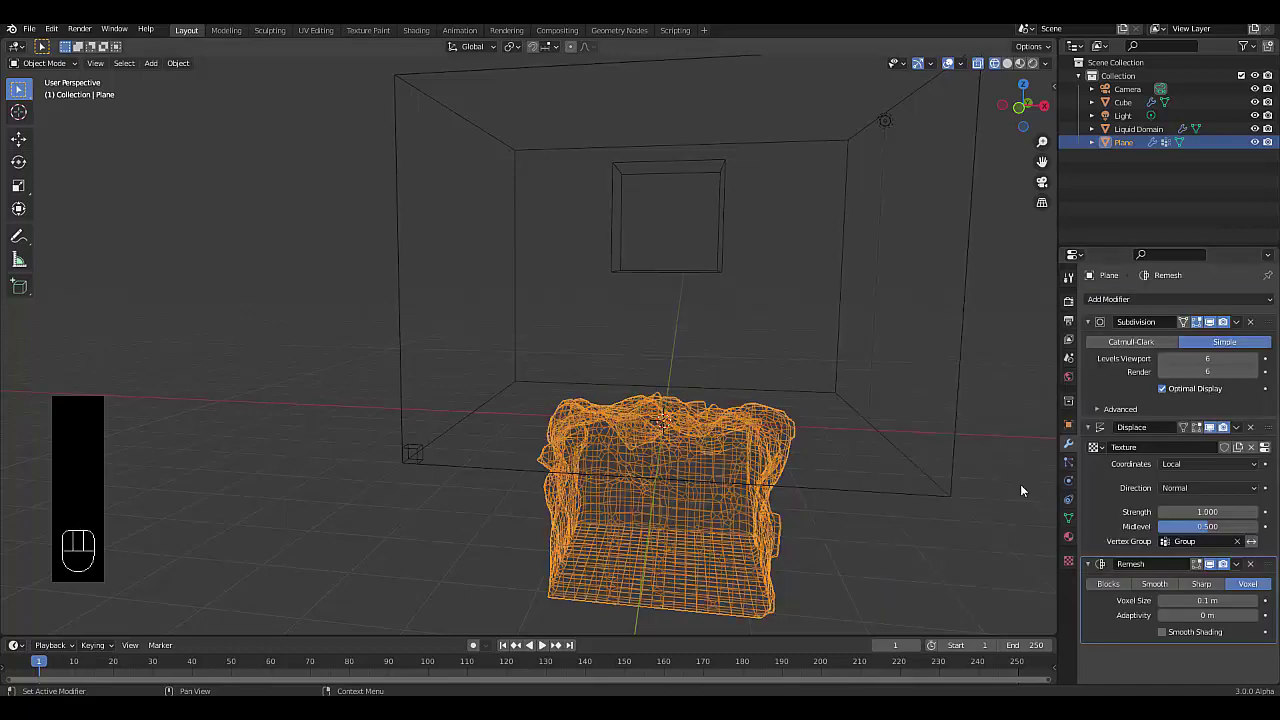
click(1106, 584)
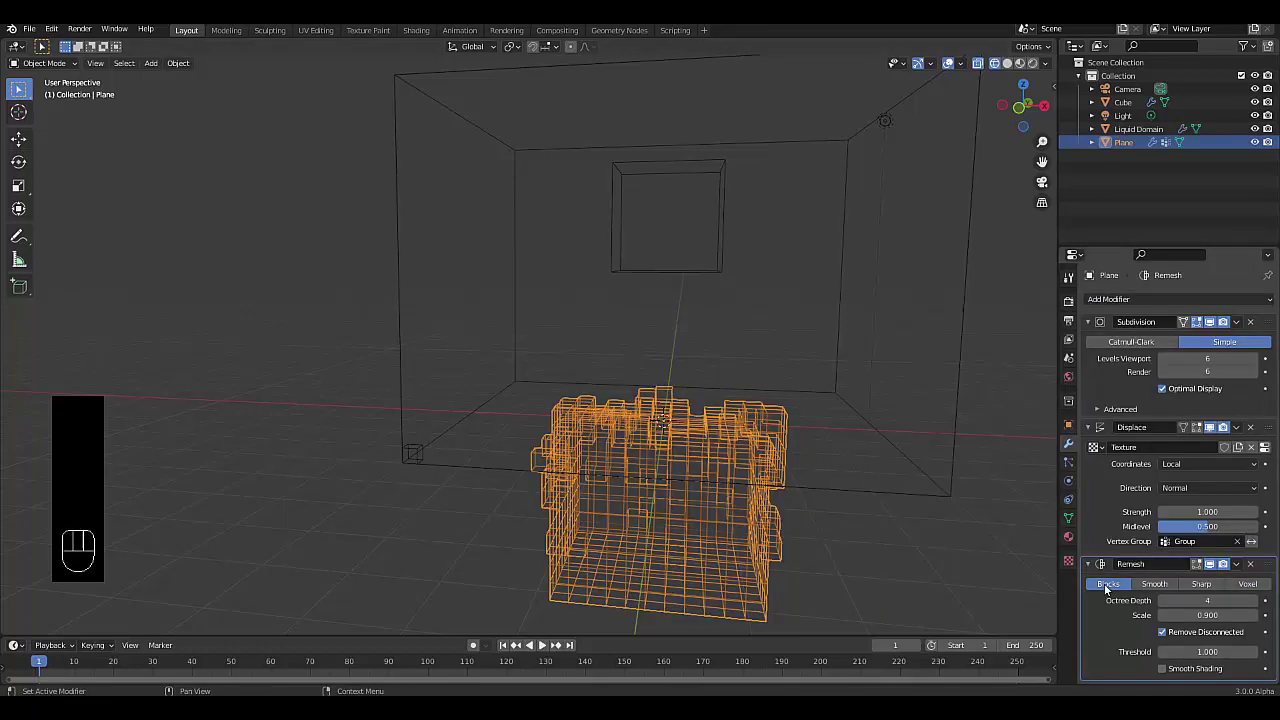
- Raise the Remesh modifier's octree depth to 6
scroll(460, 460, up, 4)
middle_drag(766, 443, 678, 432)
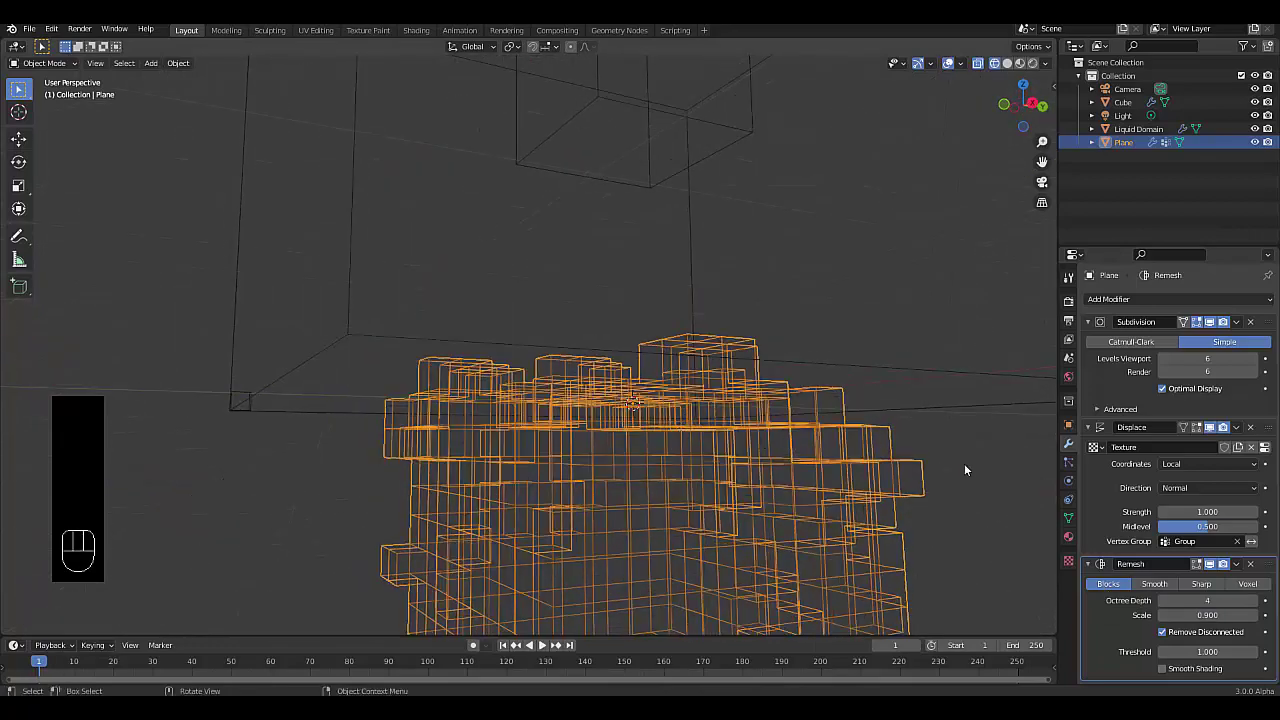
click(1251, 601)
click(1235, 603)
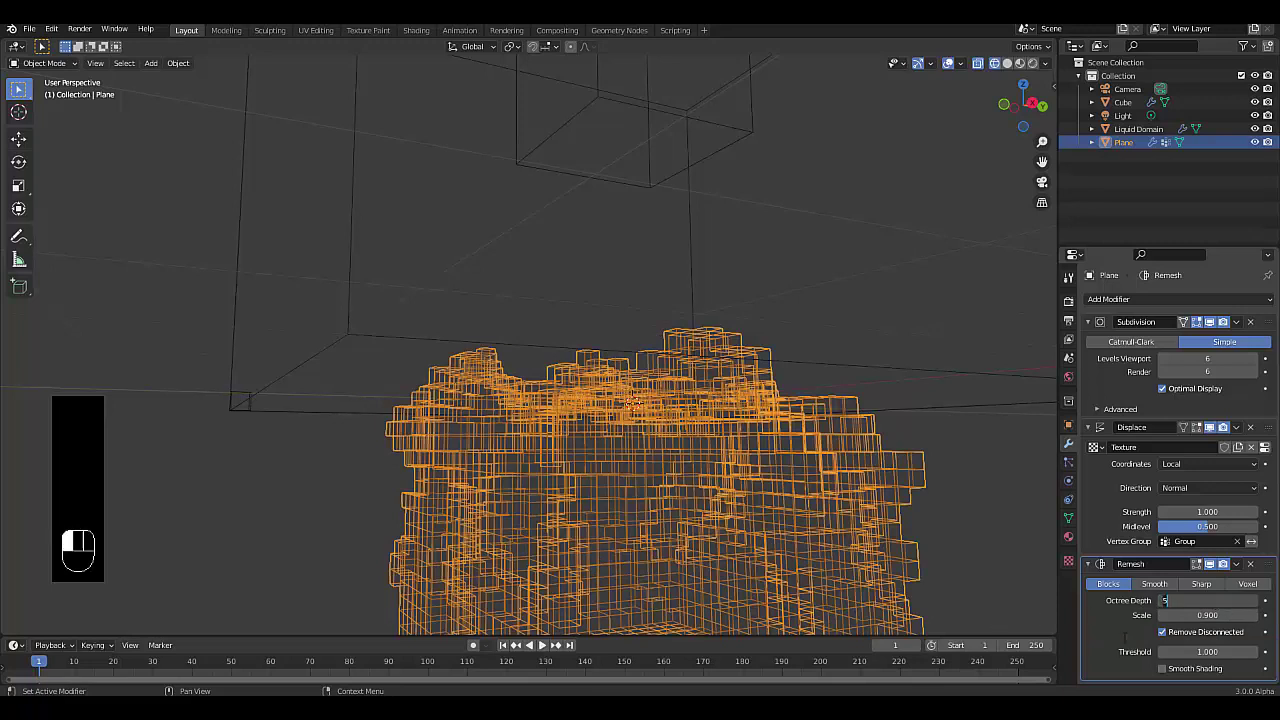
click(1177, 606)
text(6)
key(Return)
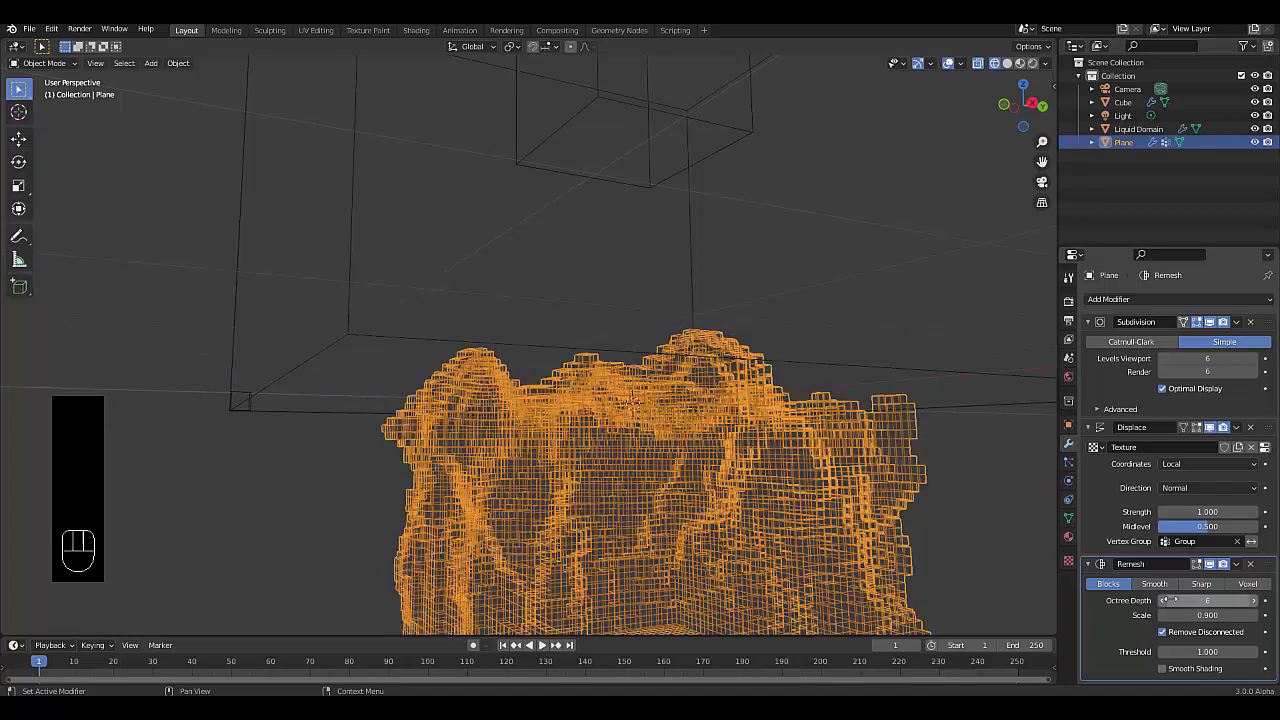
- Inspect the blocky terrain from several angles, compare it with its base mesh in Edit Mode, and finish in front view
middle_drag(480, 471, 572, 548)
scroll(606, 448, up, 5)
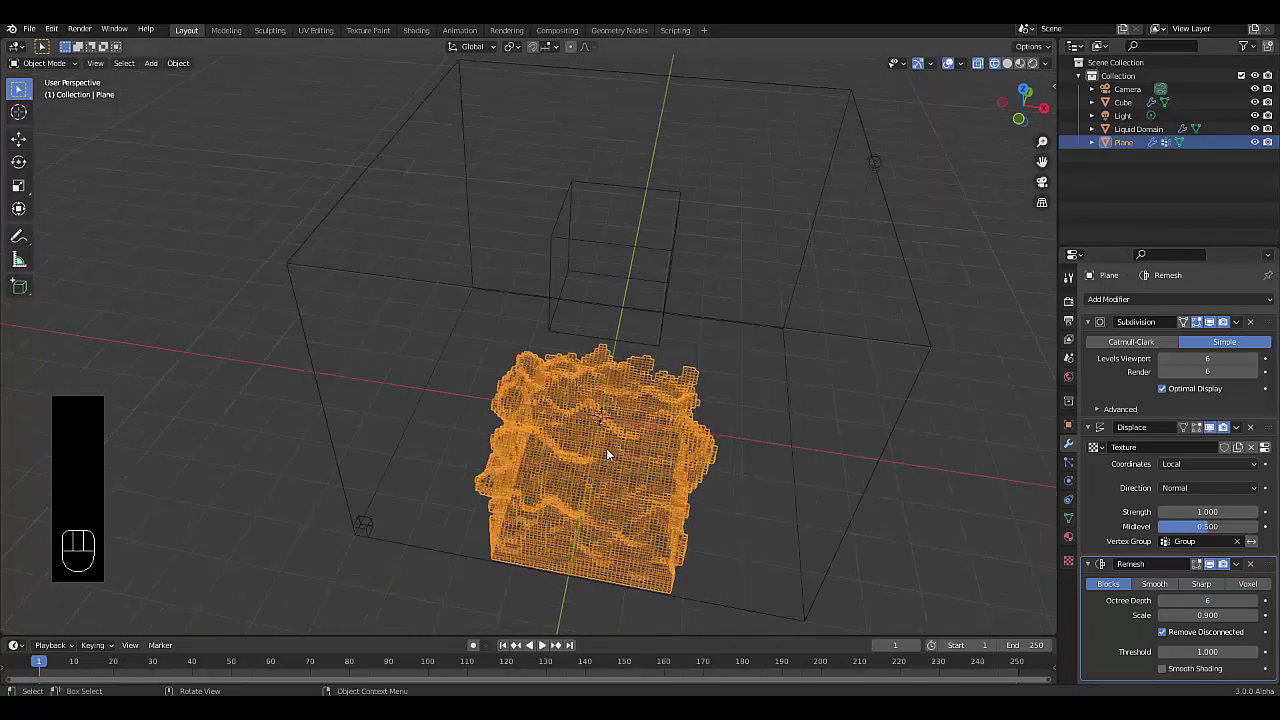
middle_drag(598, 426, 478, 377)
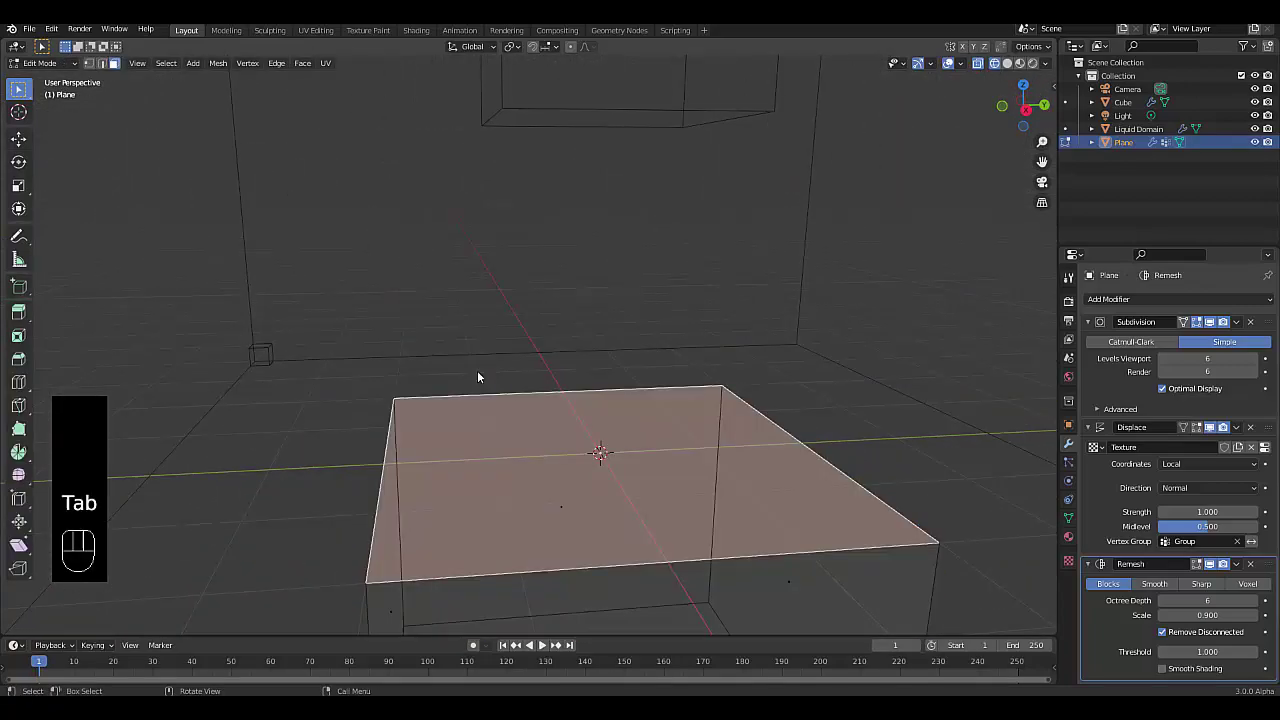
scroll(477, 377, down, 6)
key(Tab)
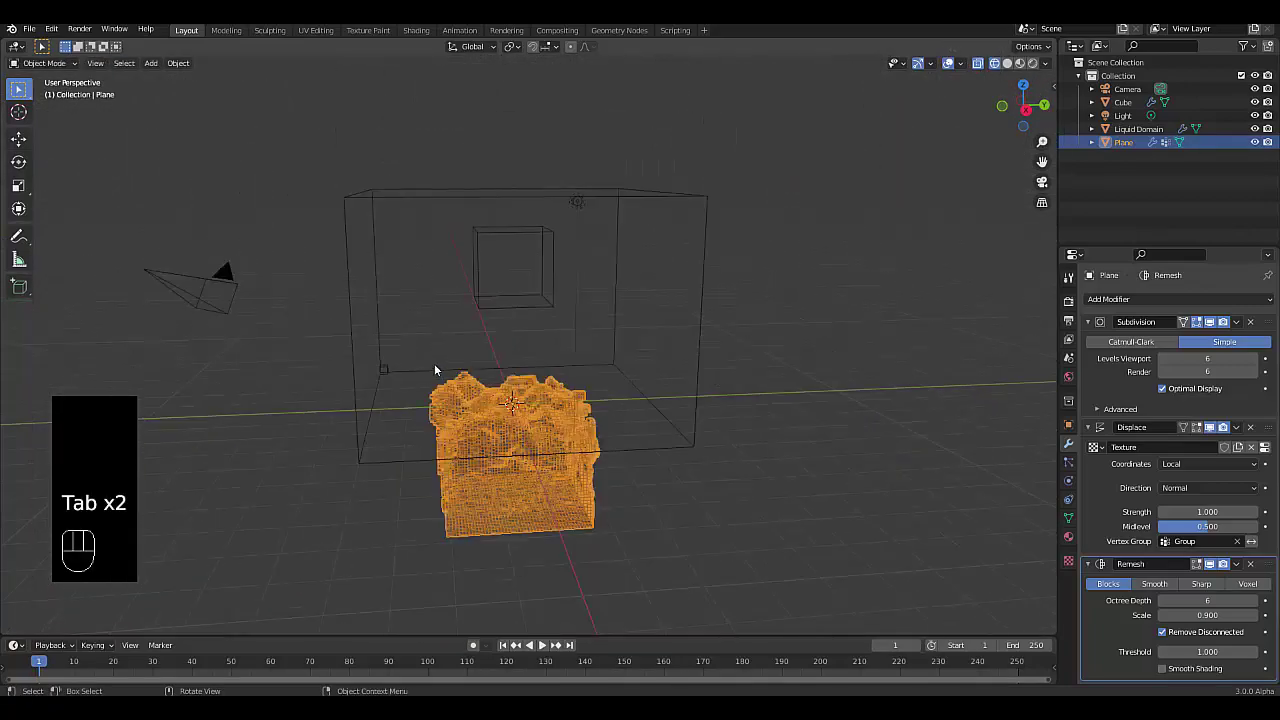
mouse_move(434, 369)
middle_down()
mouse_move(432, 332)
mouse_move(414, 355)
middle_up()
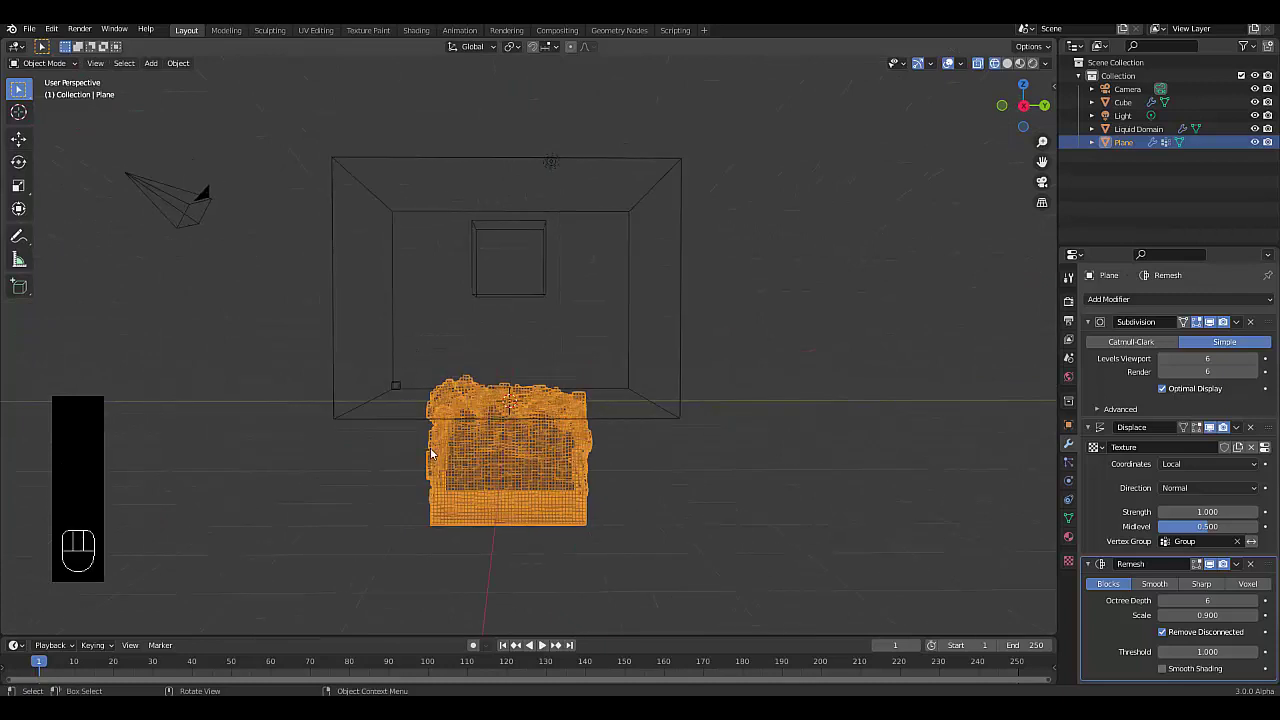
key(Tab)
key(Tab)
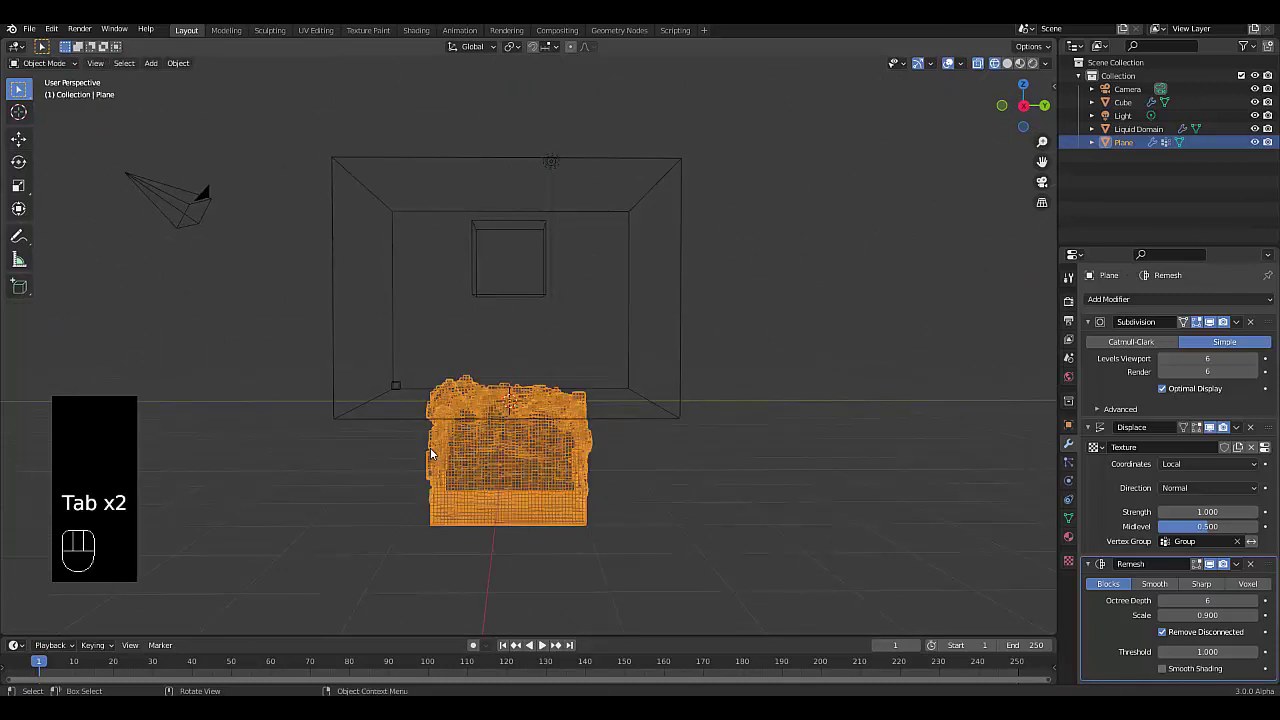
key(KP_1)
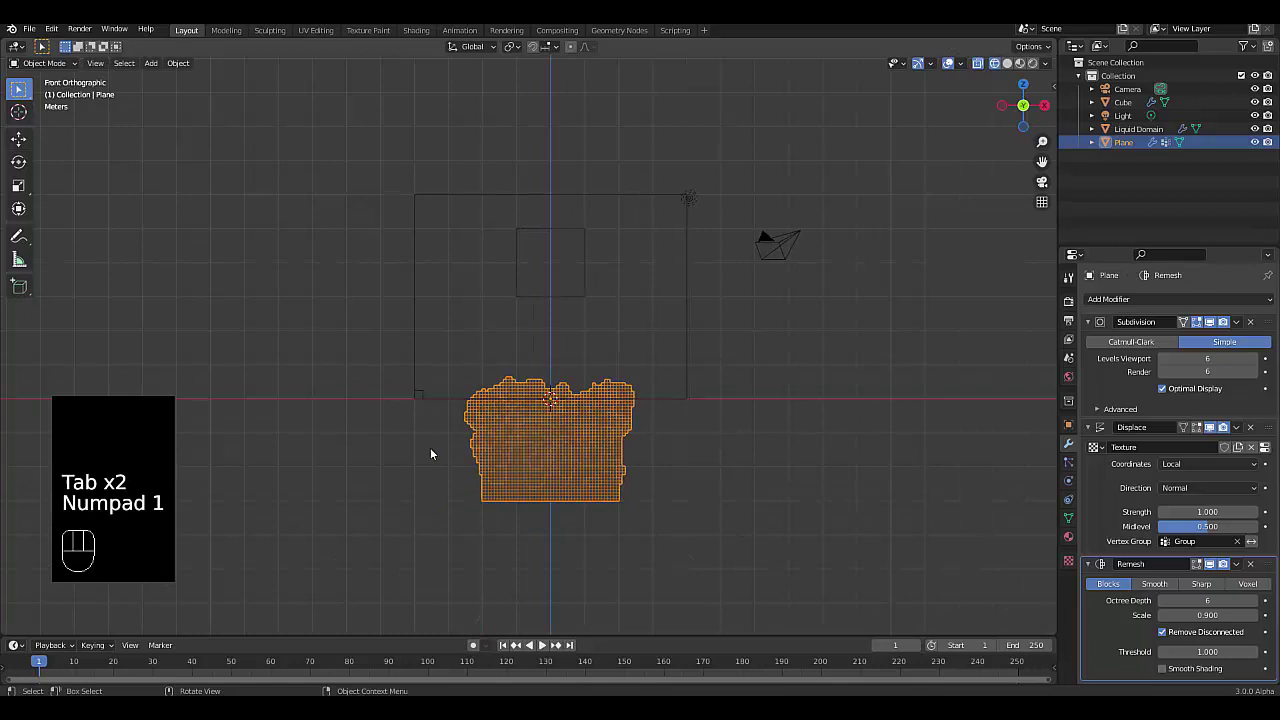
key(g)
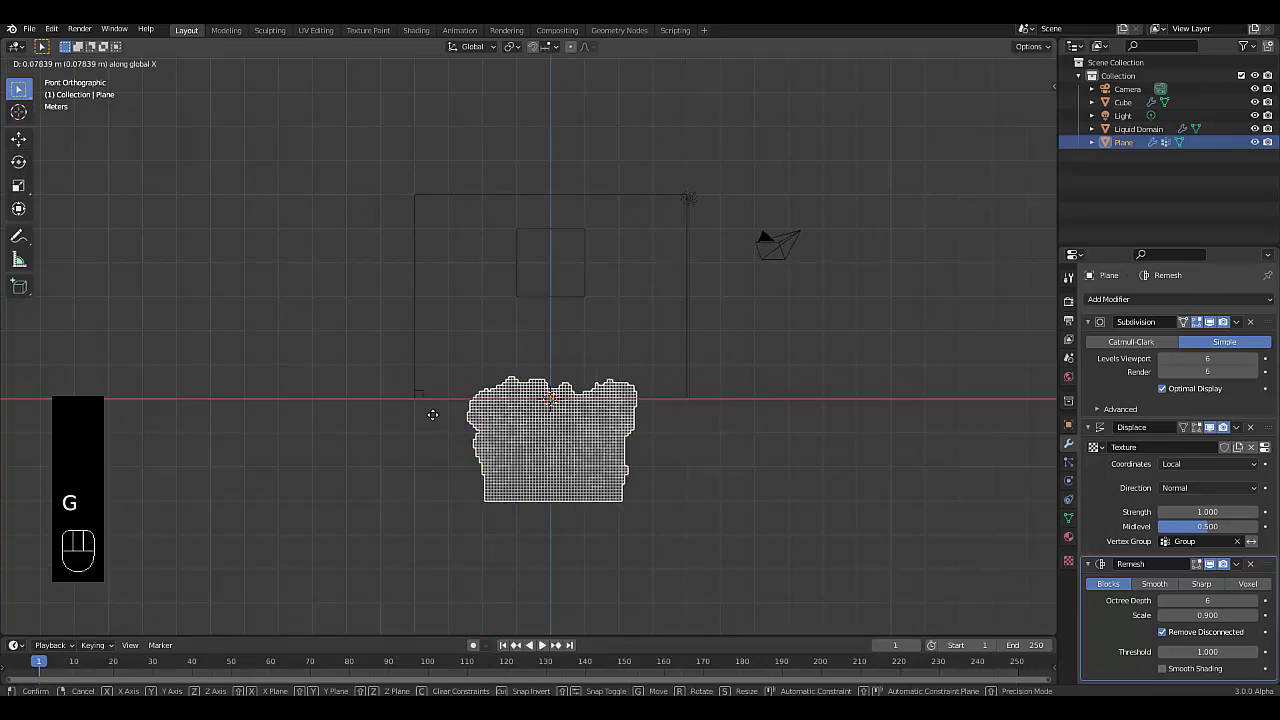
key(z)
right_click(434, 396)
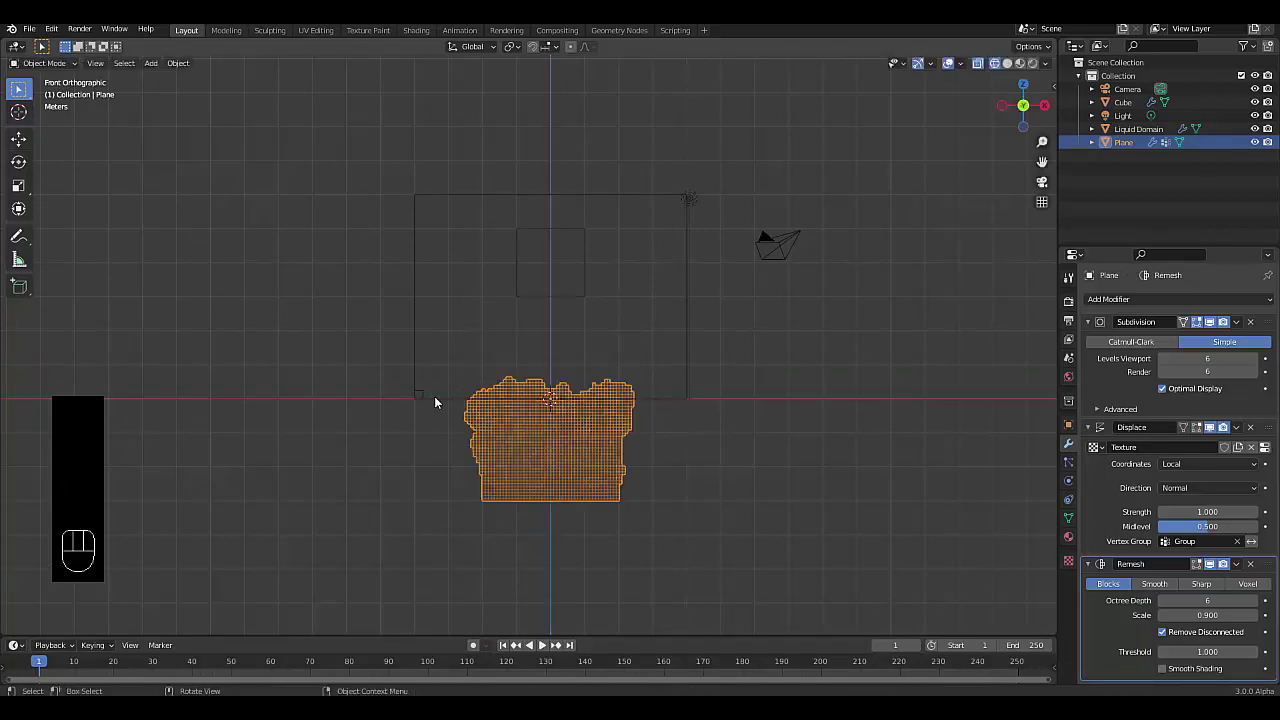
- Move the terrain block up 3 m along the Z axis into the liquid domain
key(g)
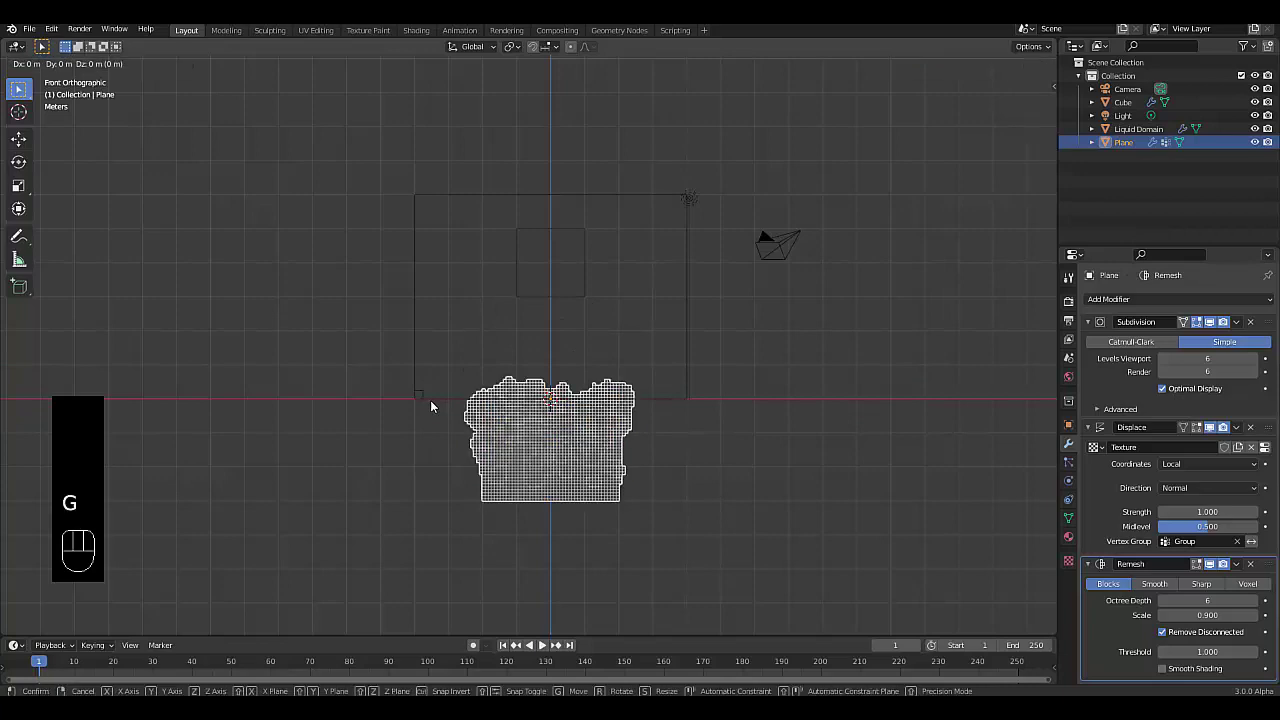
key(z)
key(3)
key(Return)
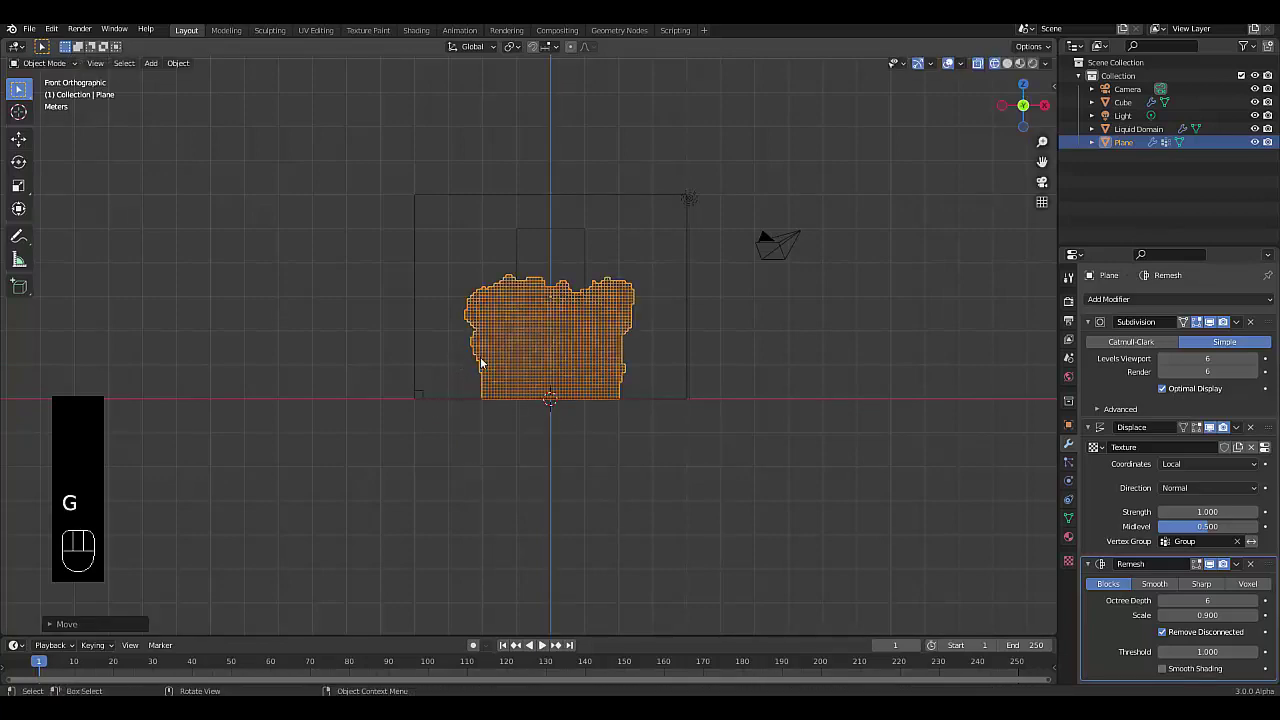
- Nudge the terrain block slightly upward so its base sits just above the liquid domain's floor
scroll(480, 364, up, 3)
key(g)
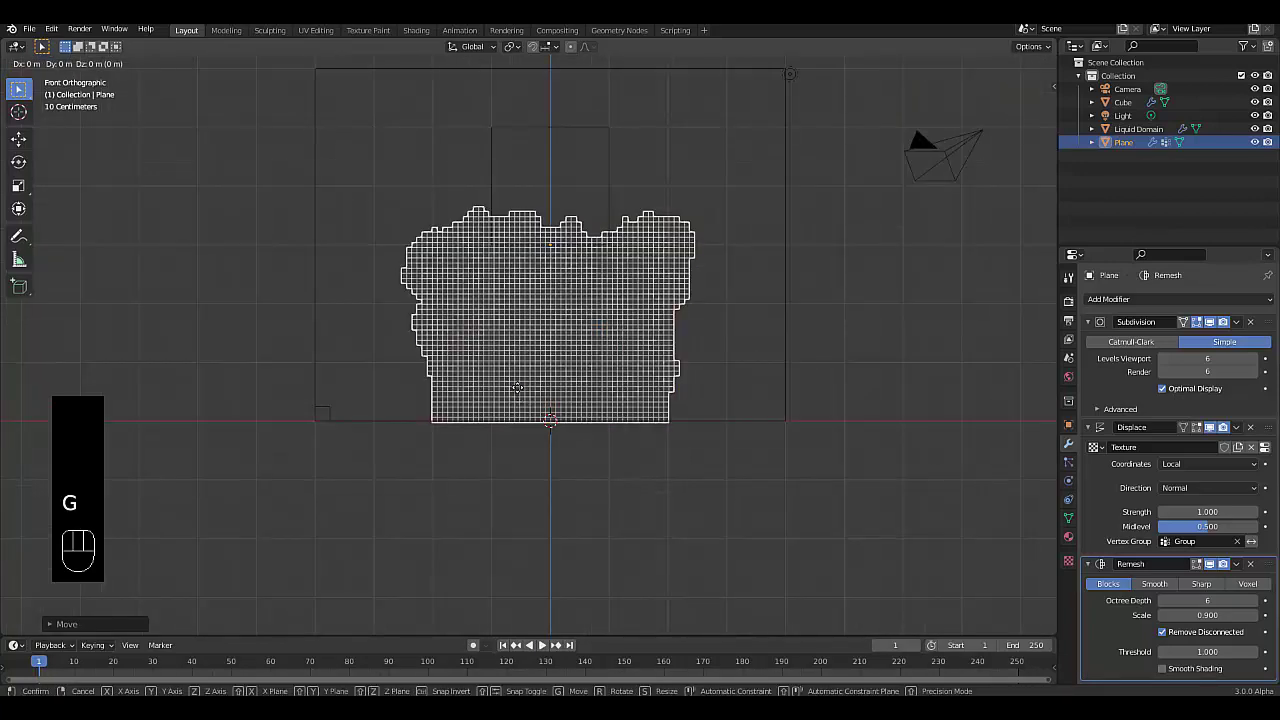
click(517, 385)
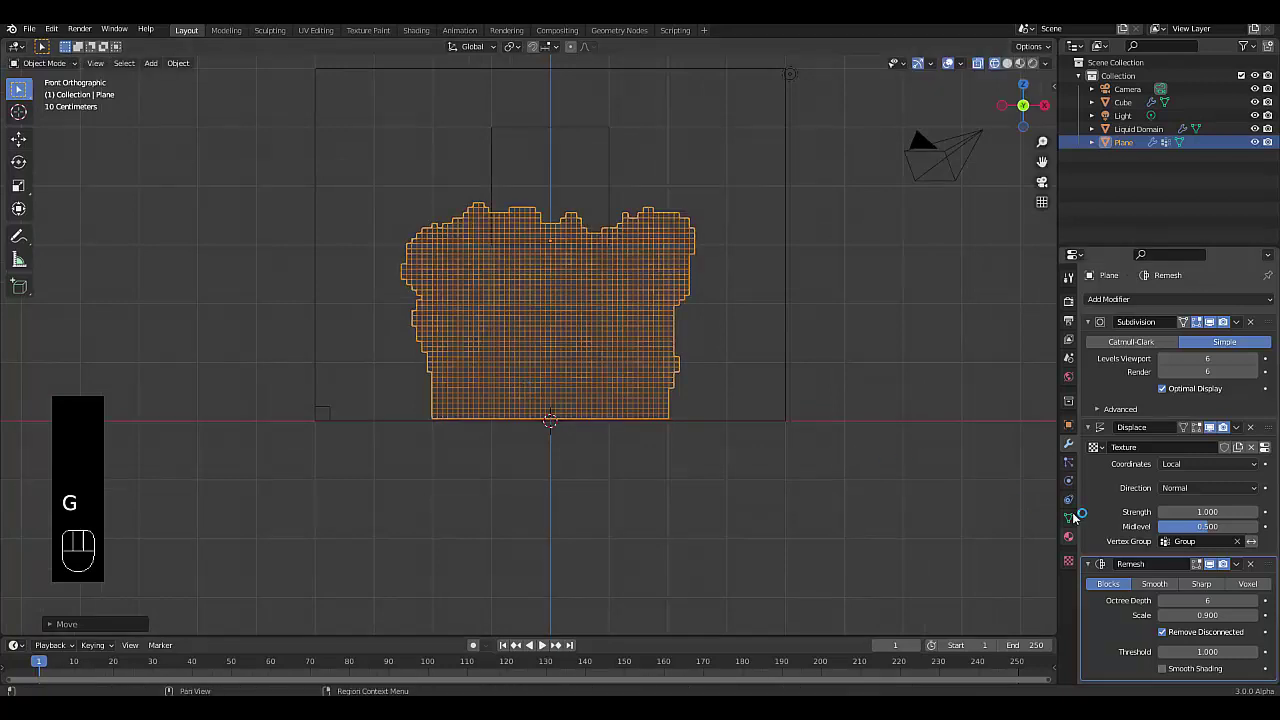
- Add Fluid physics to the terrain block and set its type to Effector, with zero sampling substeps
click(1162, 298)
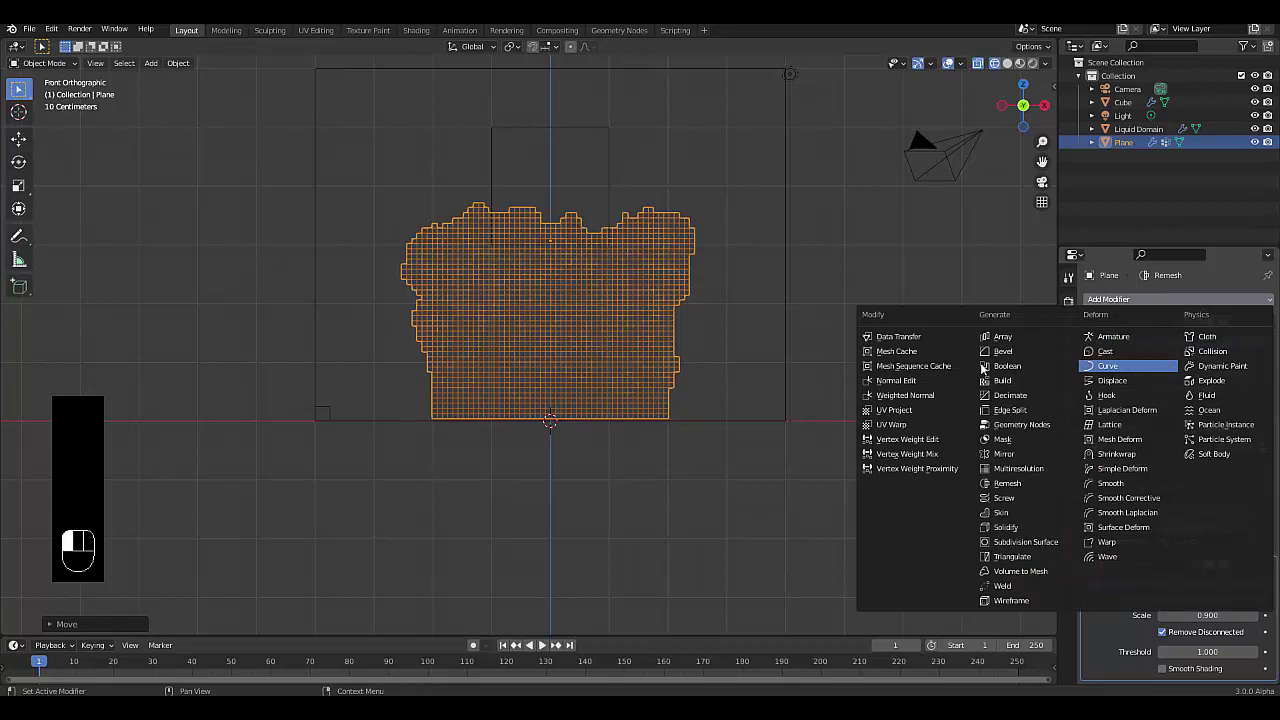
key(Escape)
click(1067, 480)
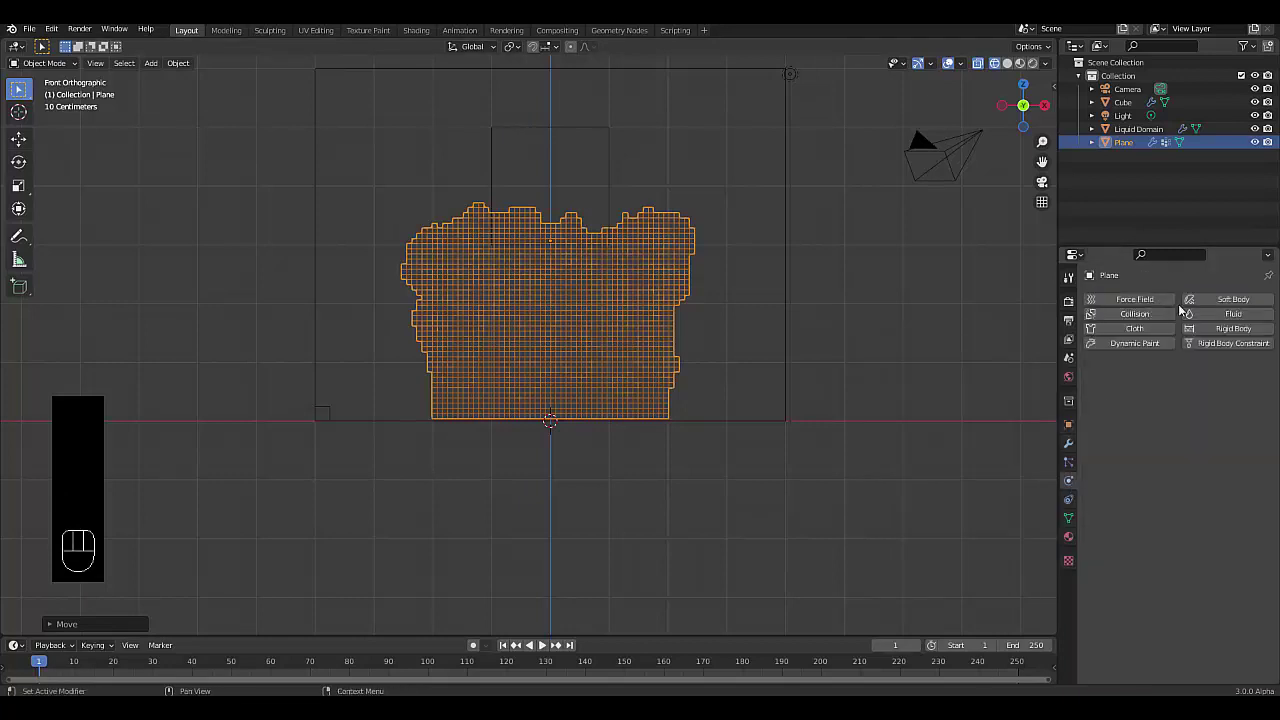
click(1218, 318)
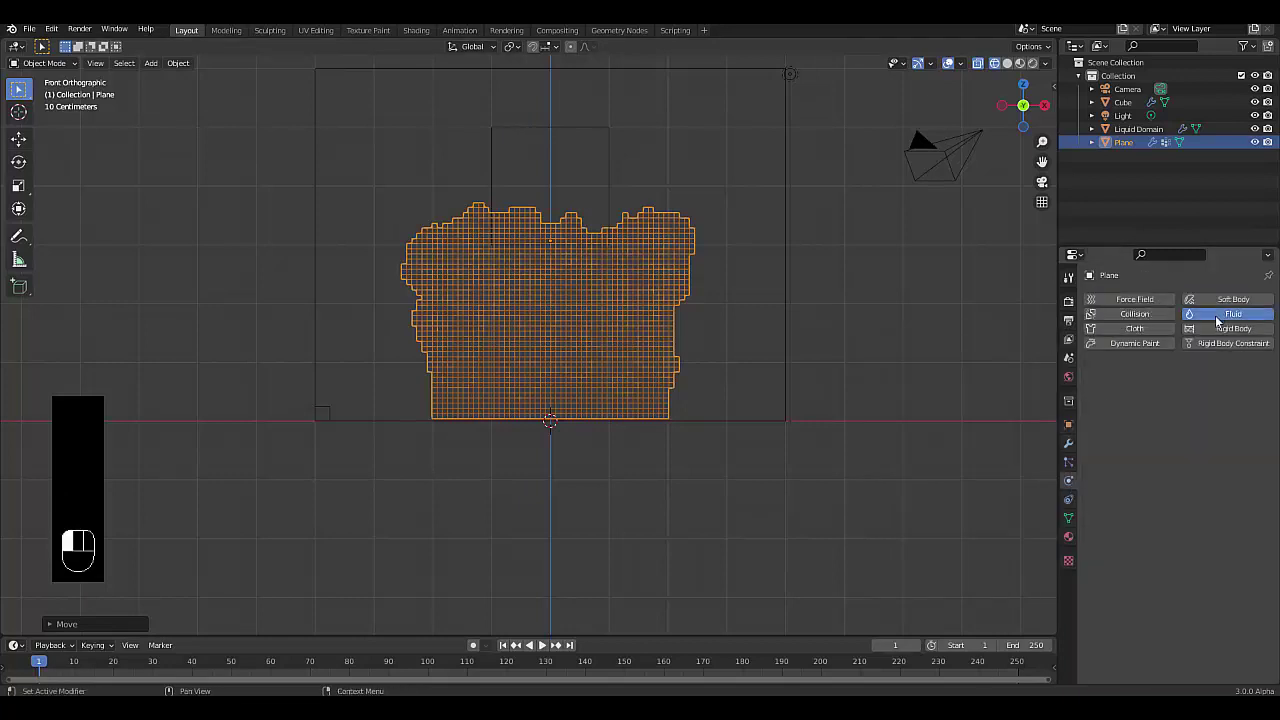
click(1194, 385)
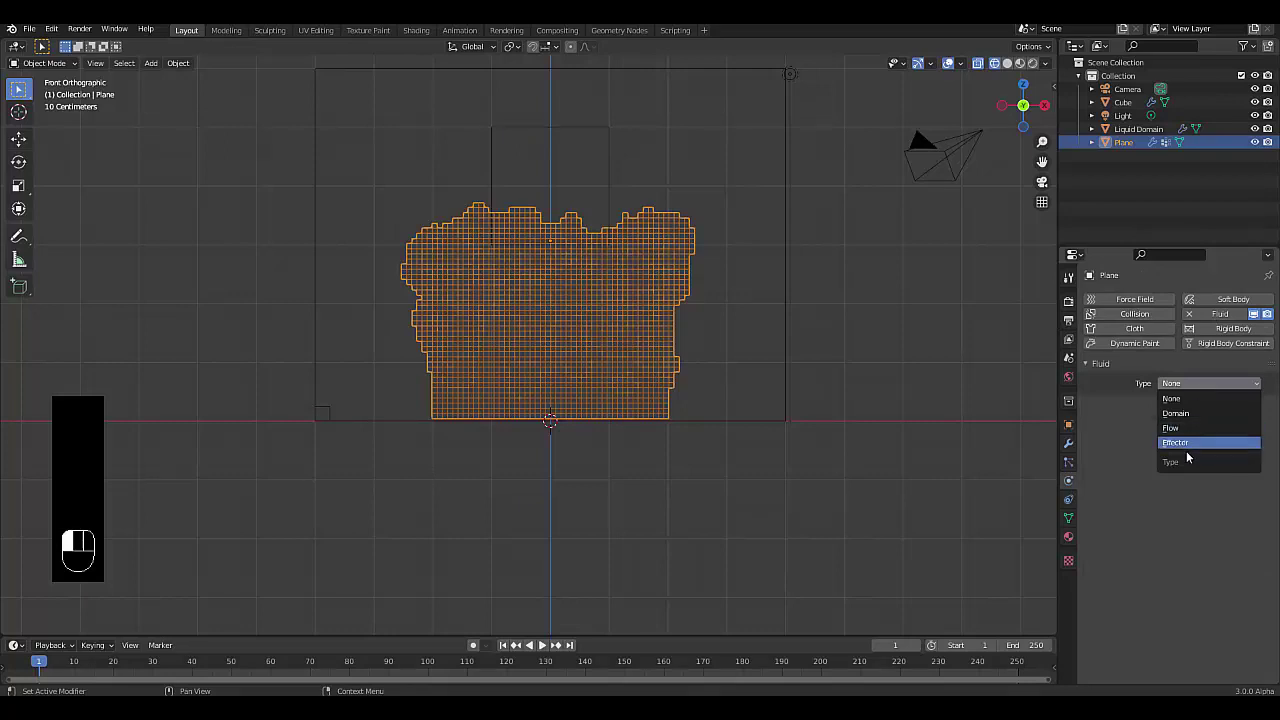
click(1172, 444)
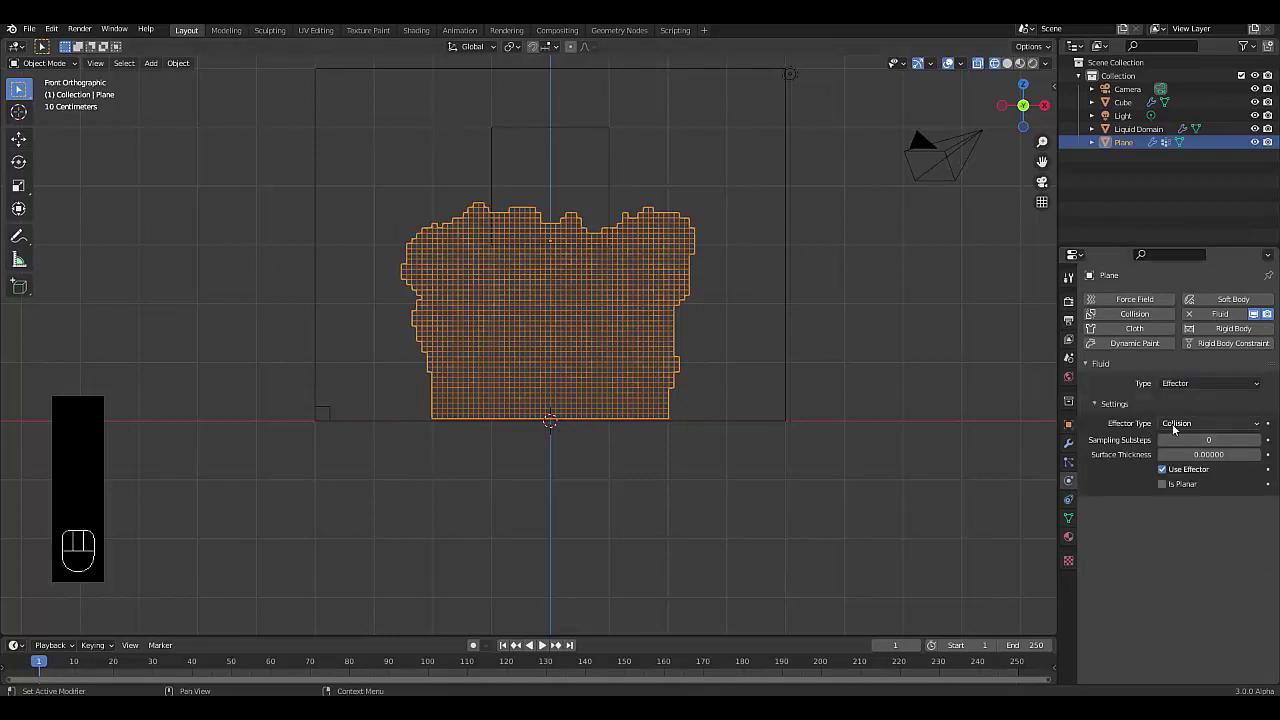
click(1255, 442)
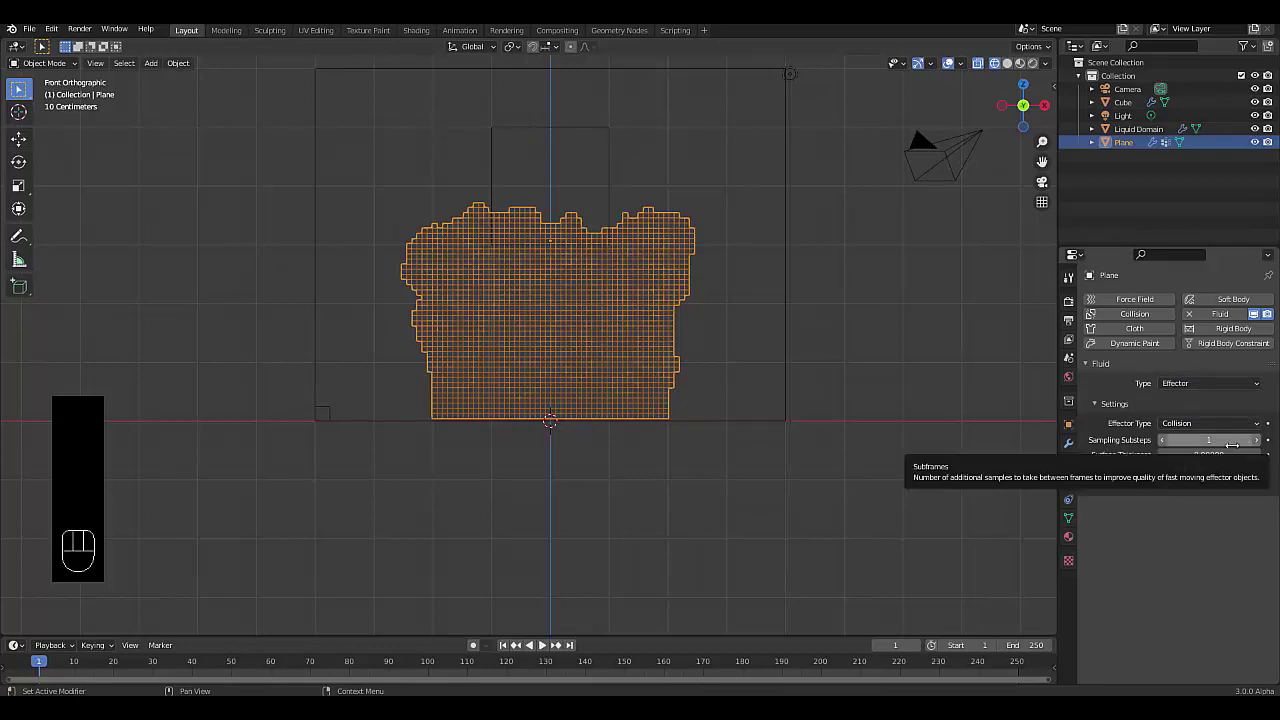
click(1162, 440)
- Set the liquid domain's Resolution Divisions to 128
scroll(182, 338, down, 3)
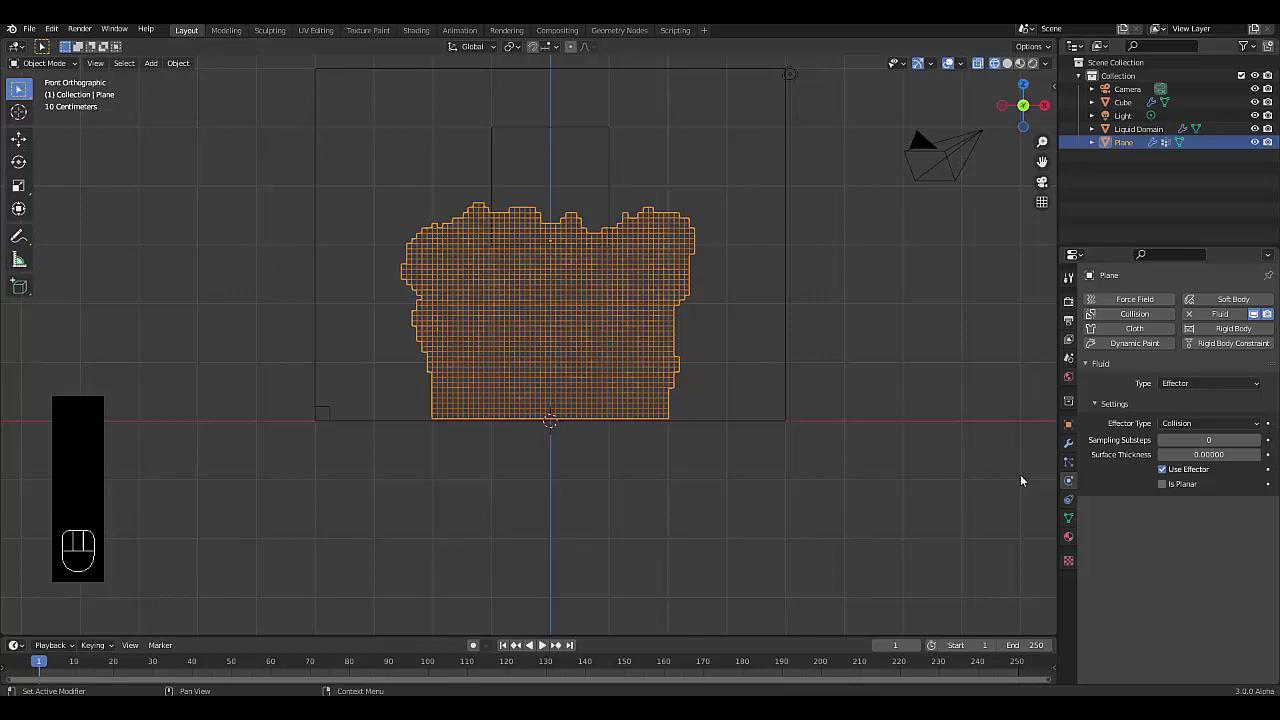
scroll(258, 296, up, 3)
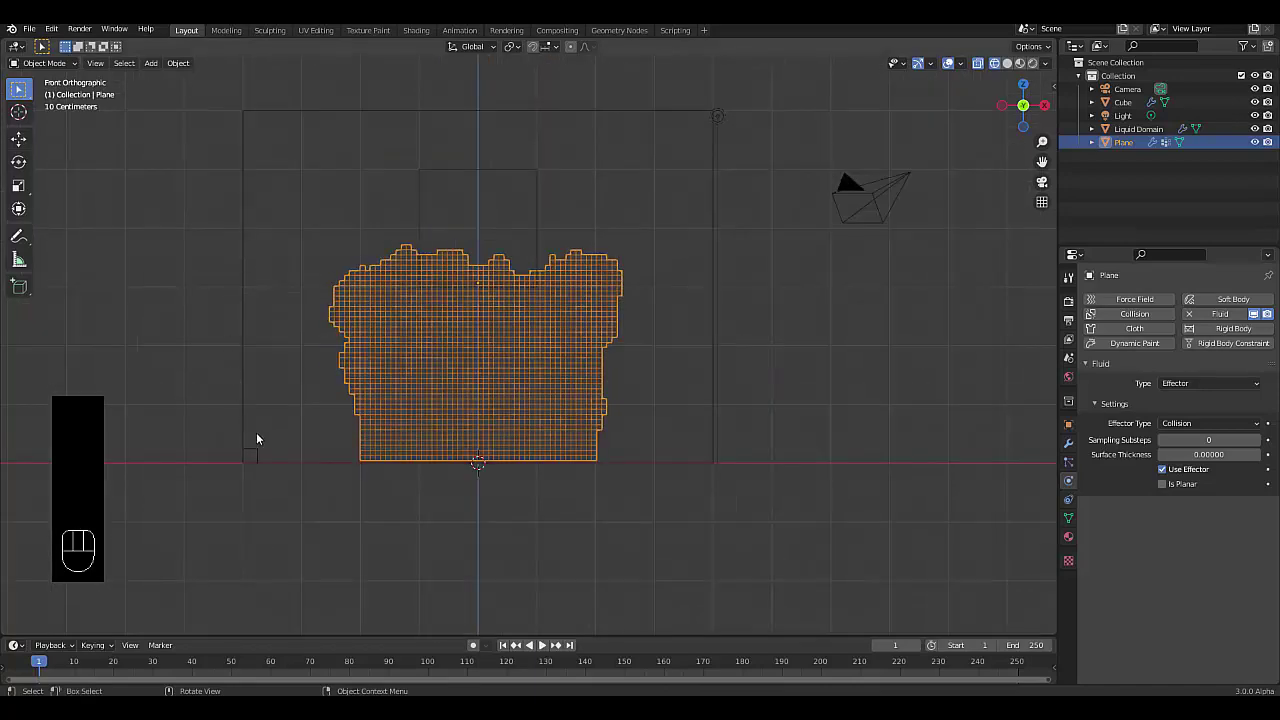
scroll(244, 464, up, 2)
scroll(320, 478, up, 4)
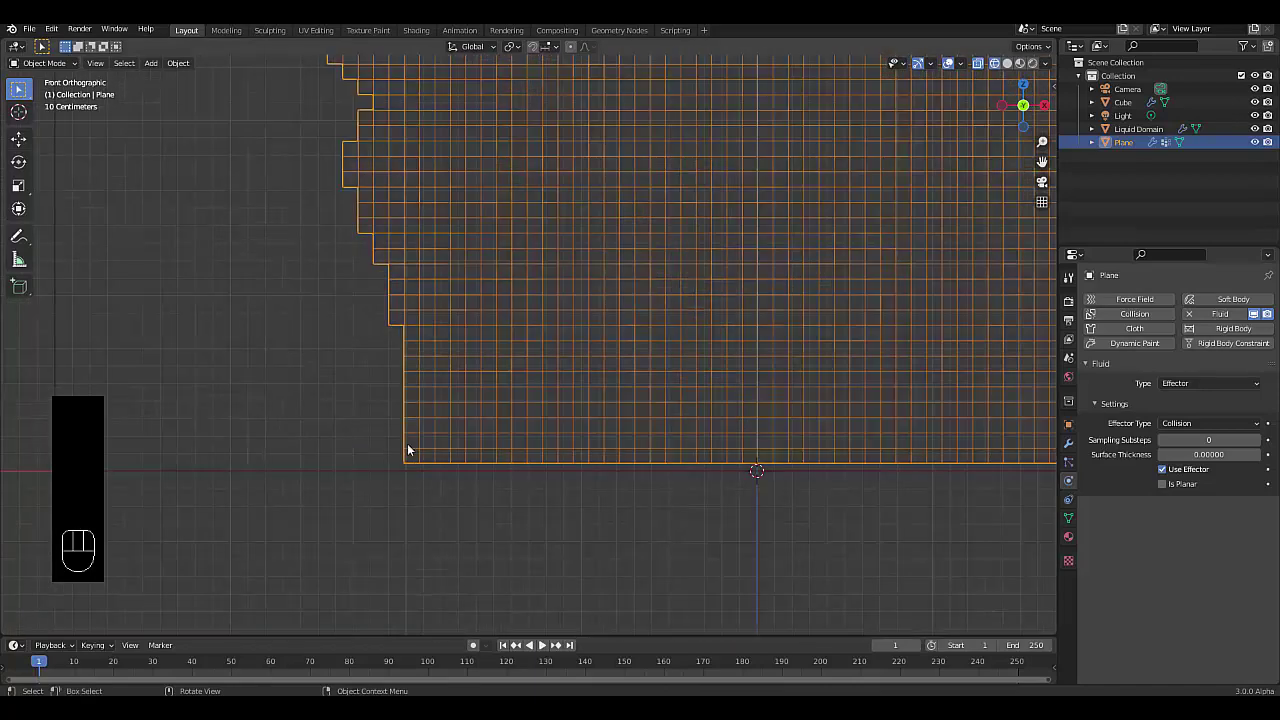
scroll(530, 482, down, 4)
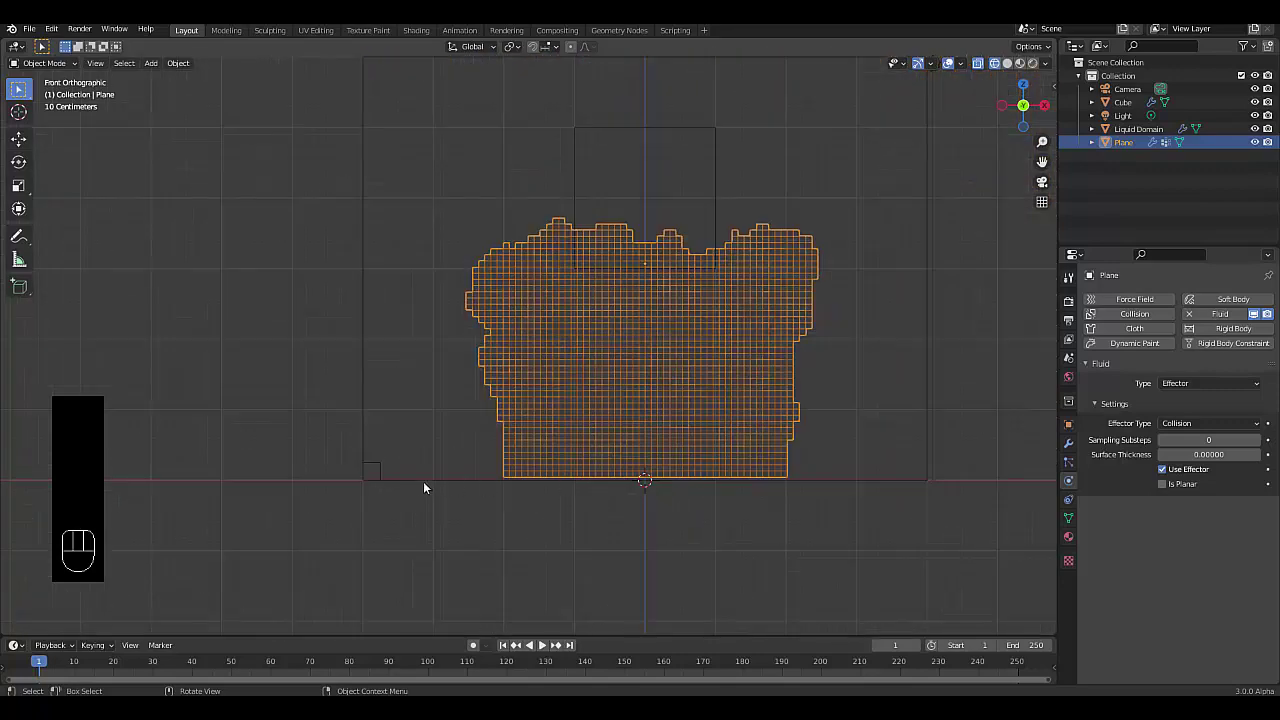
scroll(380, 482, up, 4)
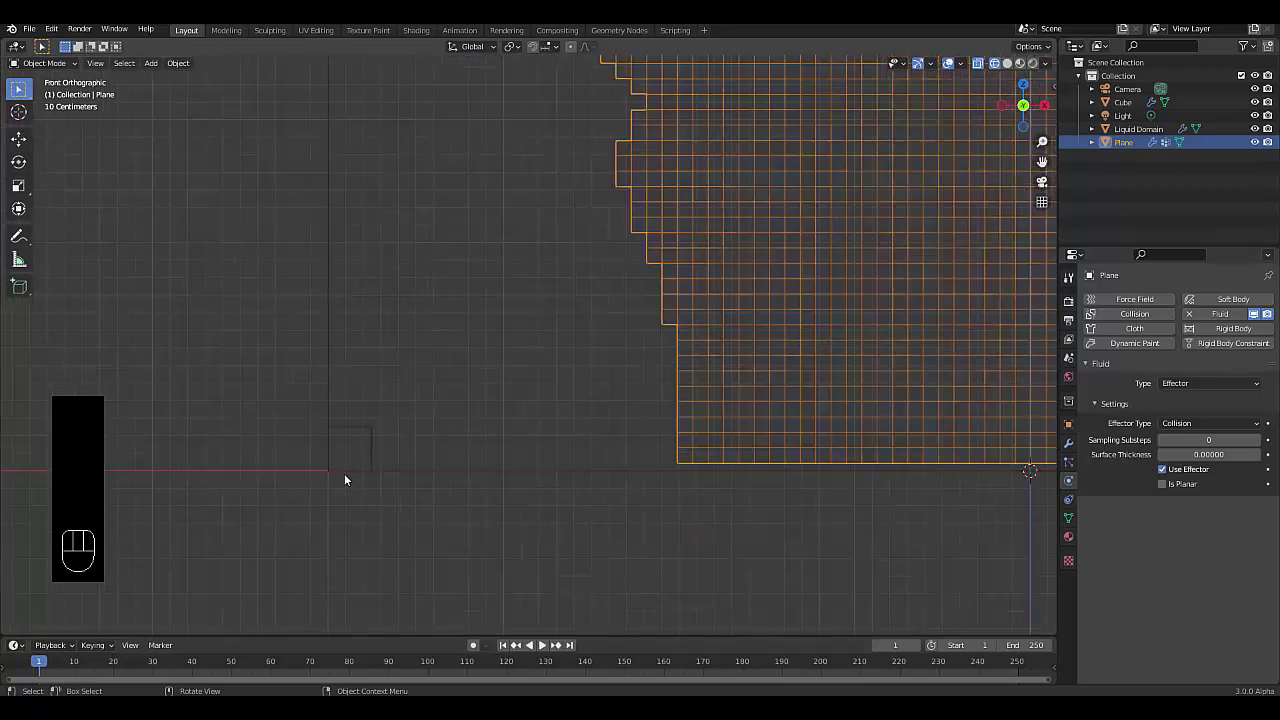
click(327, 384)
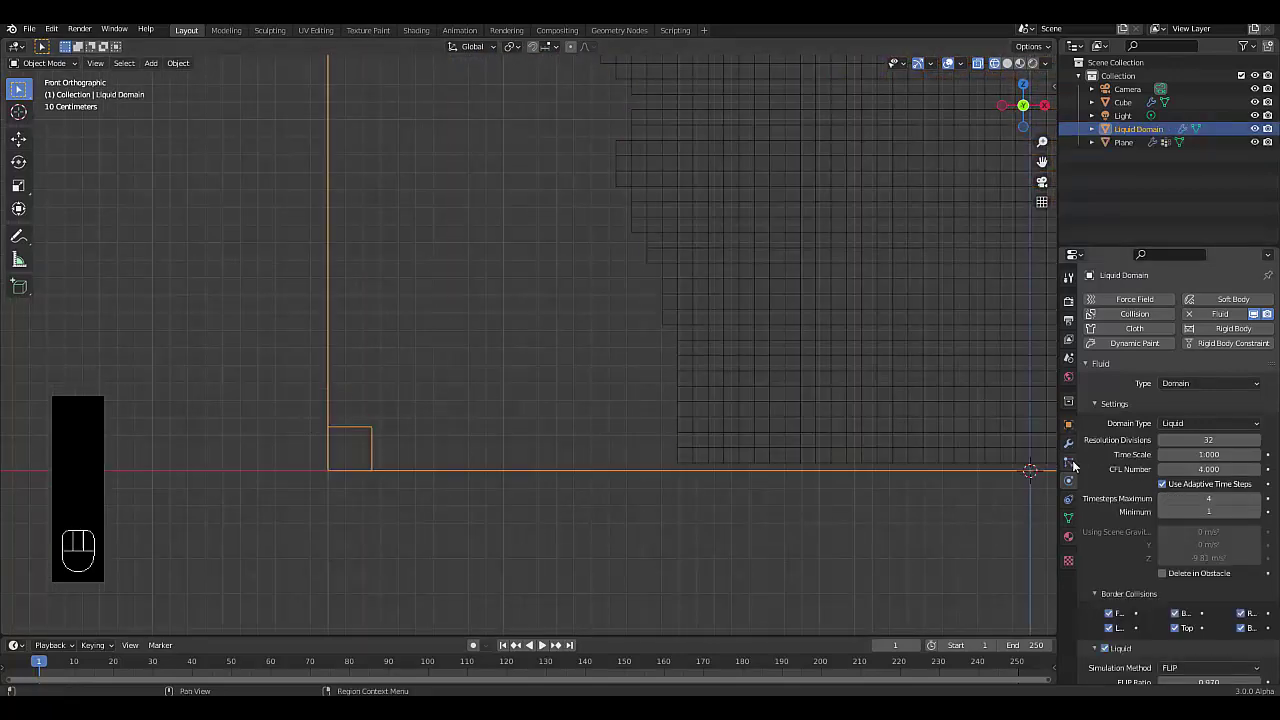
click(1211, 440)
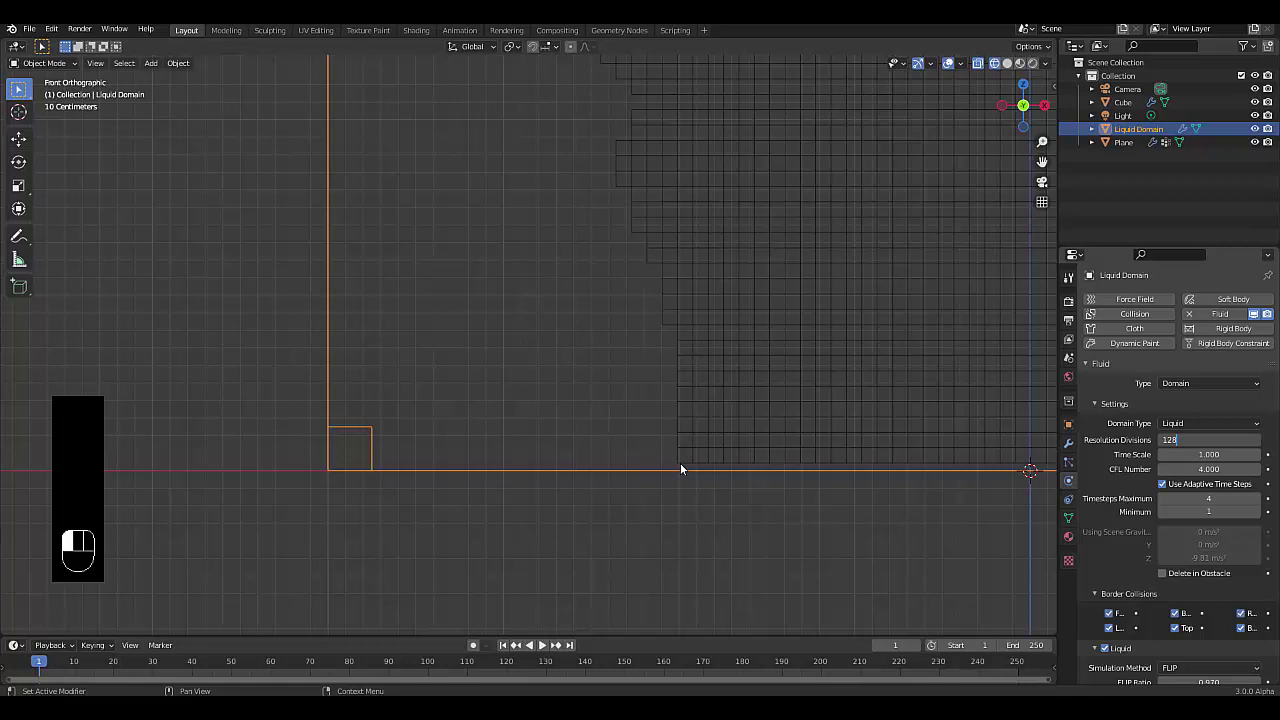
click(681, 464)
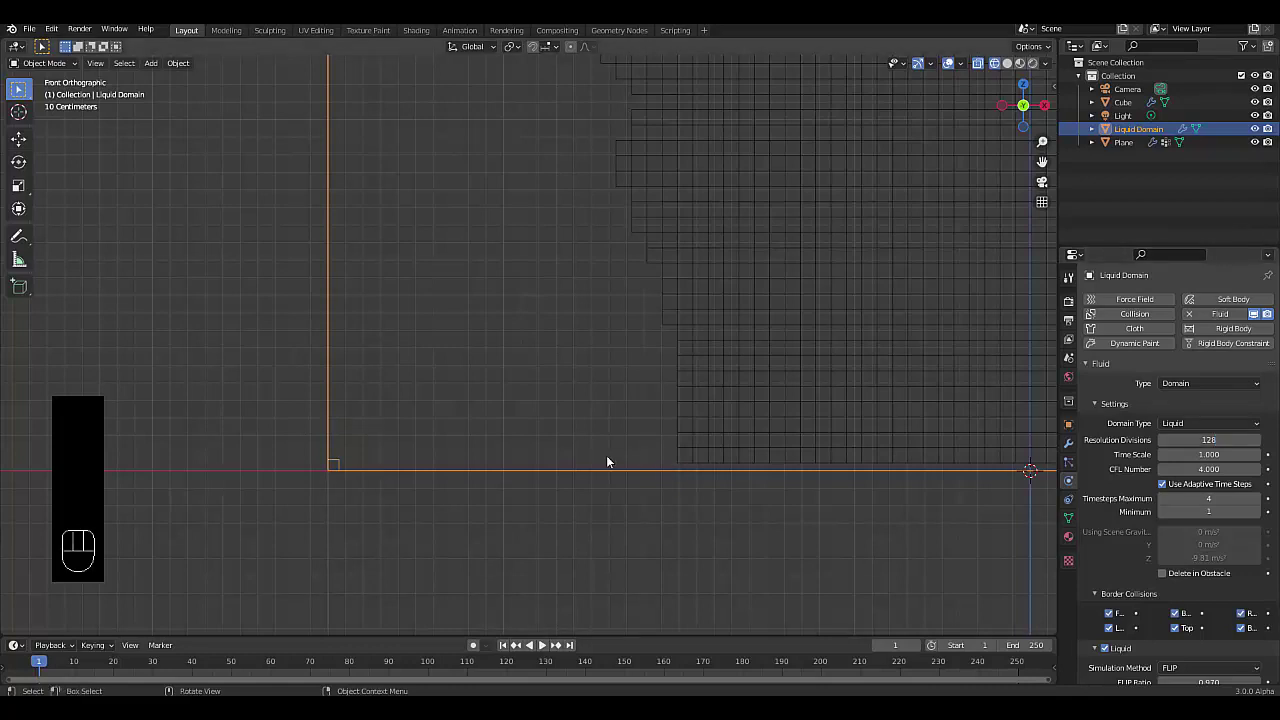
- Make the liquid domain's cache resumable and set the cache type to All
scroll(1143, 537, down, 12)
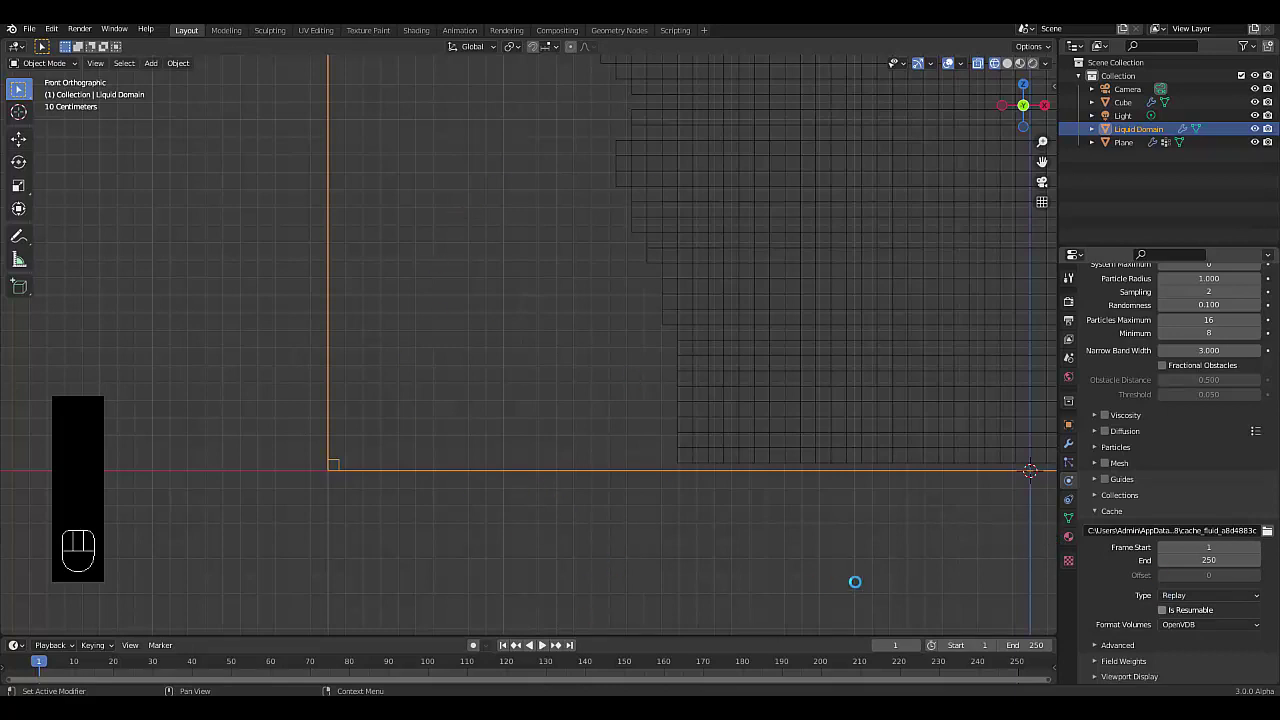
click(1161, 609)
click(1195, 596)
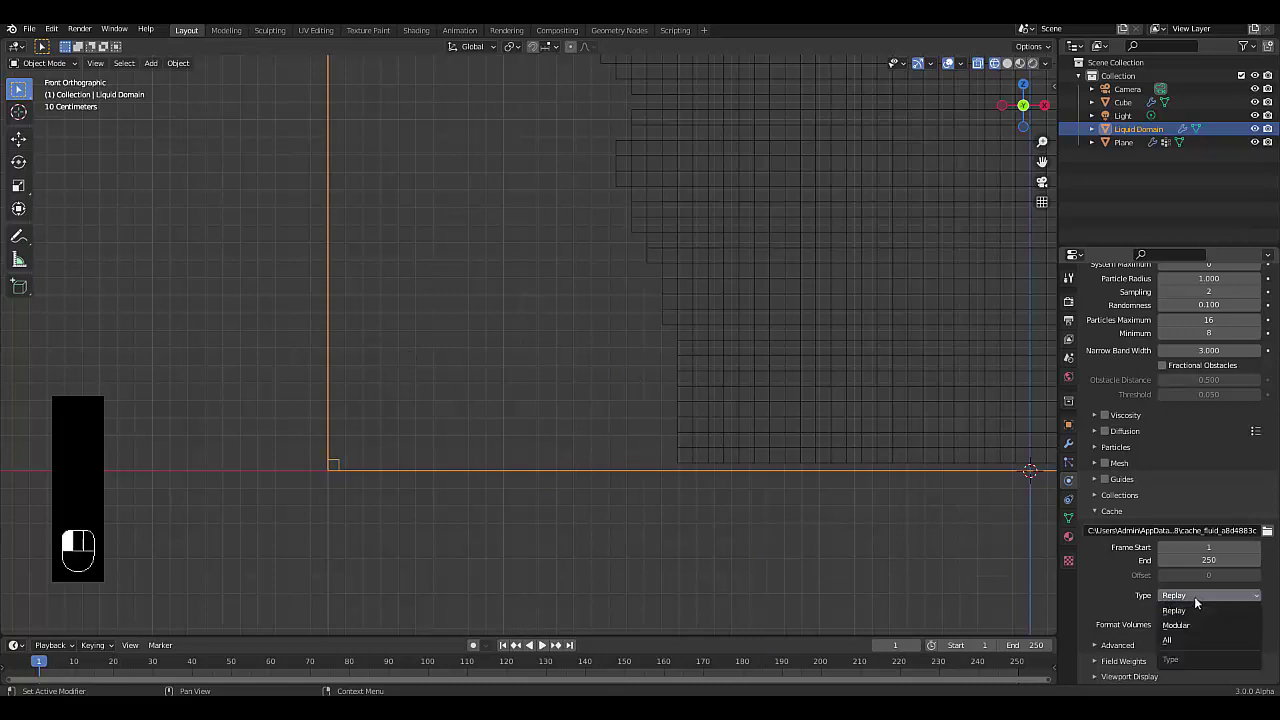
click(1175, 641)
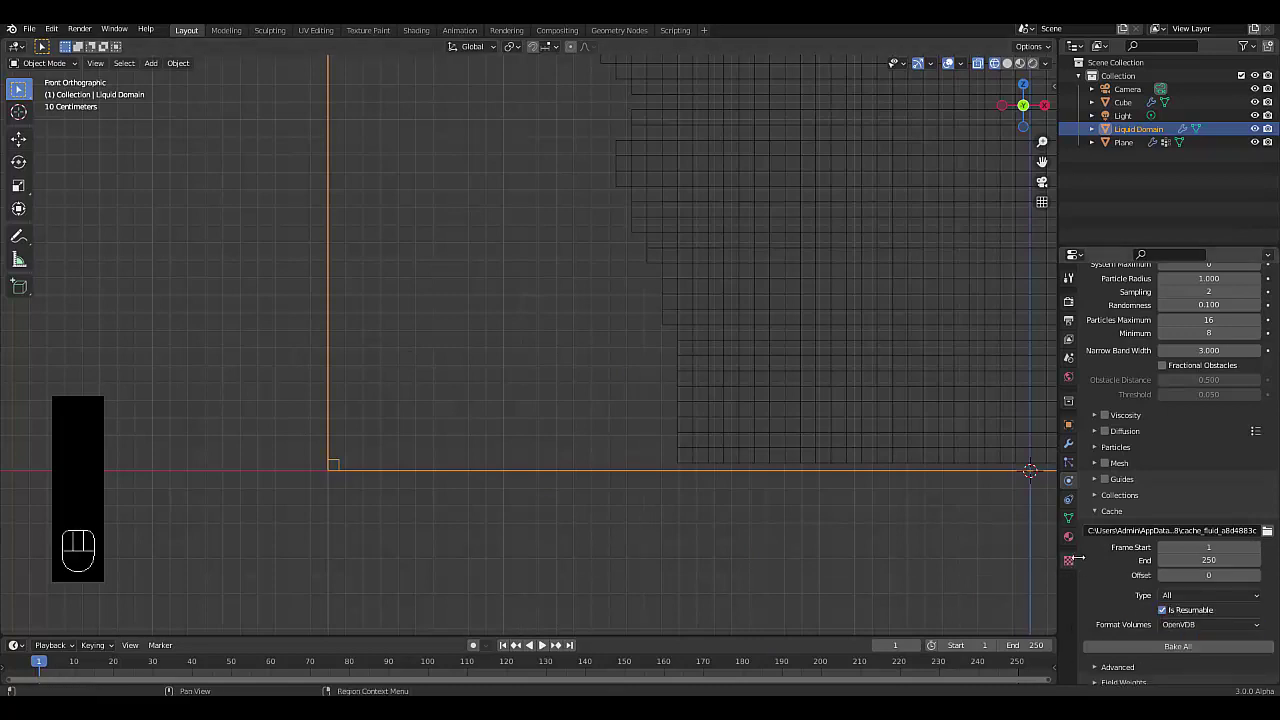
- Enable Mesh for the liquid domain and look over its Particles and Diffusion settings
click(1104, 463)
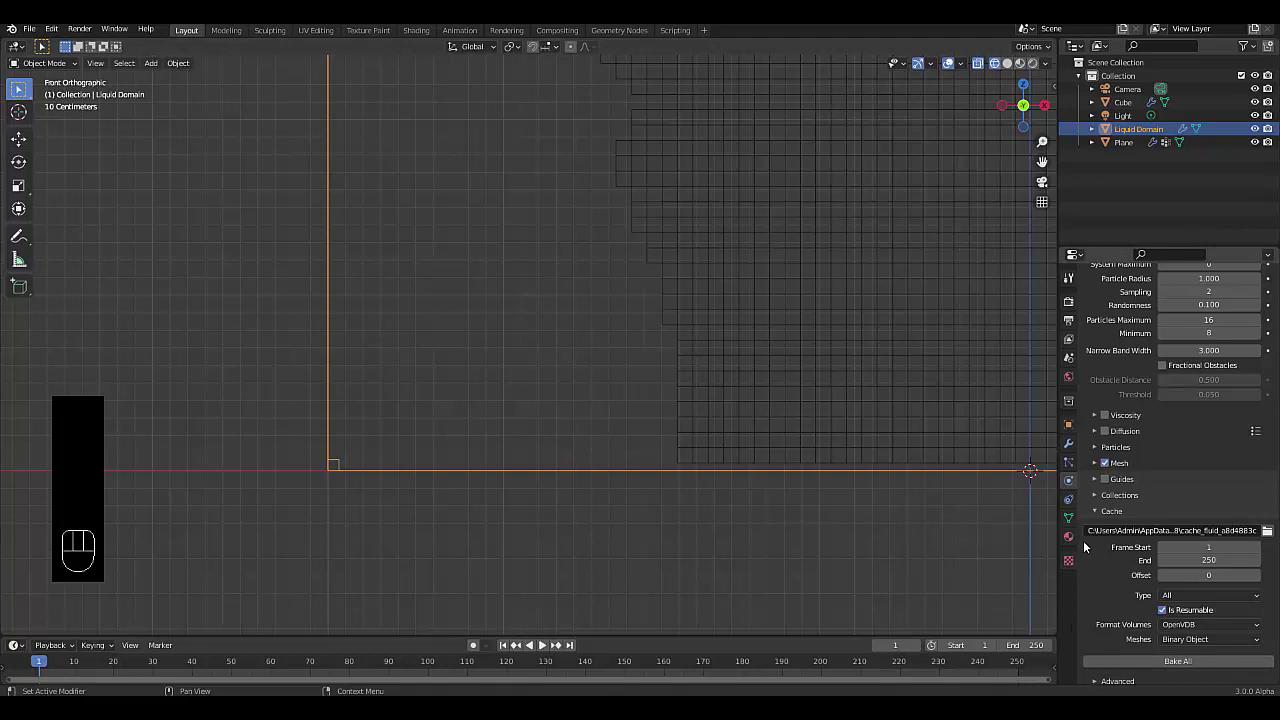
click(1096, 447)
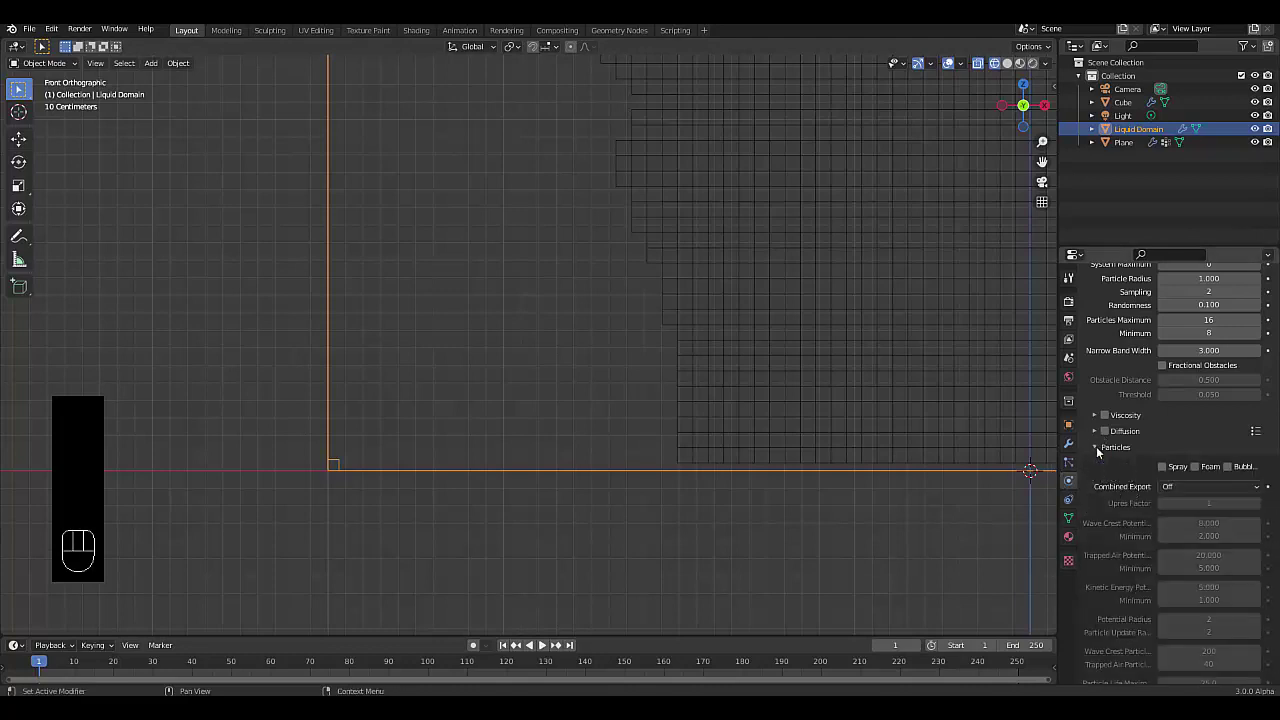
click(1096, 447)
click(1093, 431)
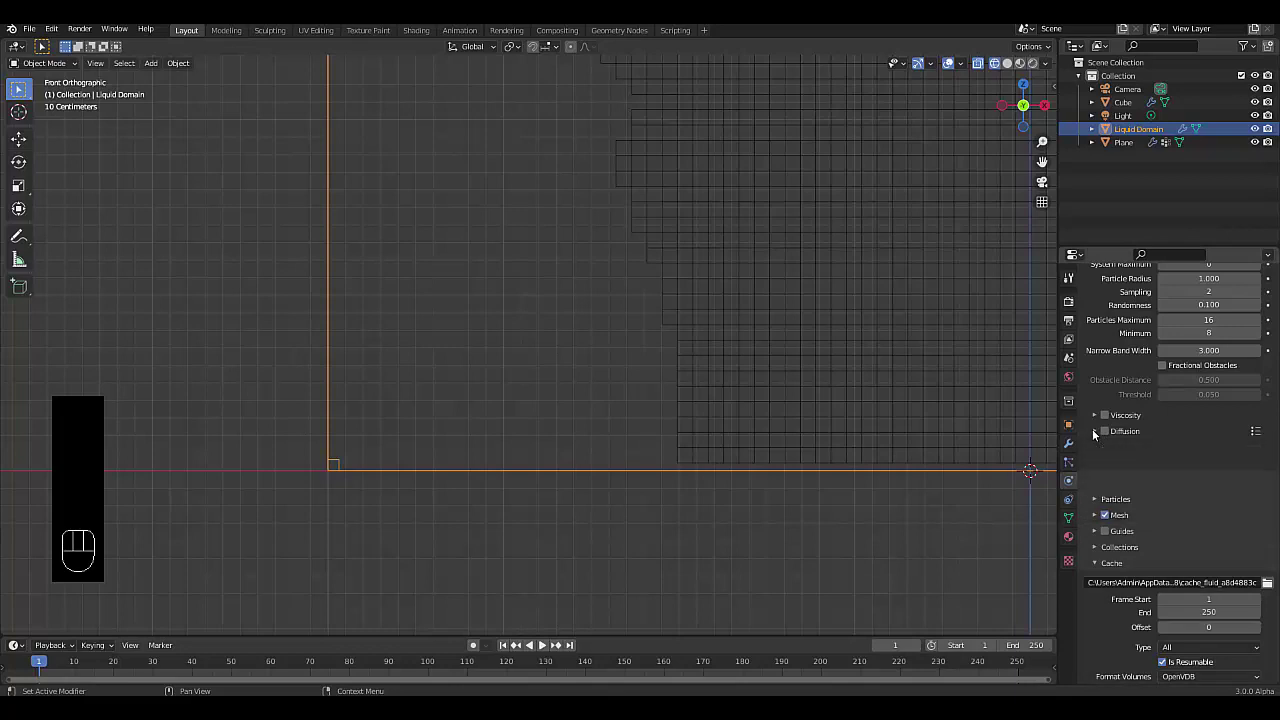
click(1093, 431)
click(1093, 431)
click(1093, 431)
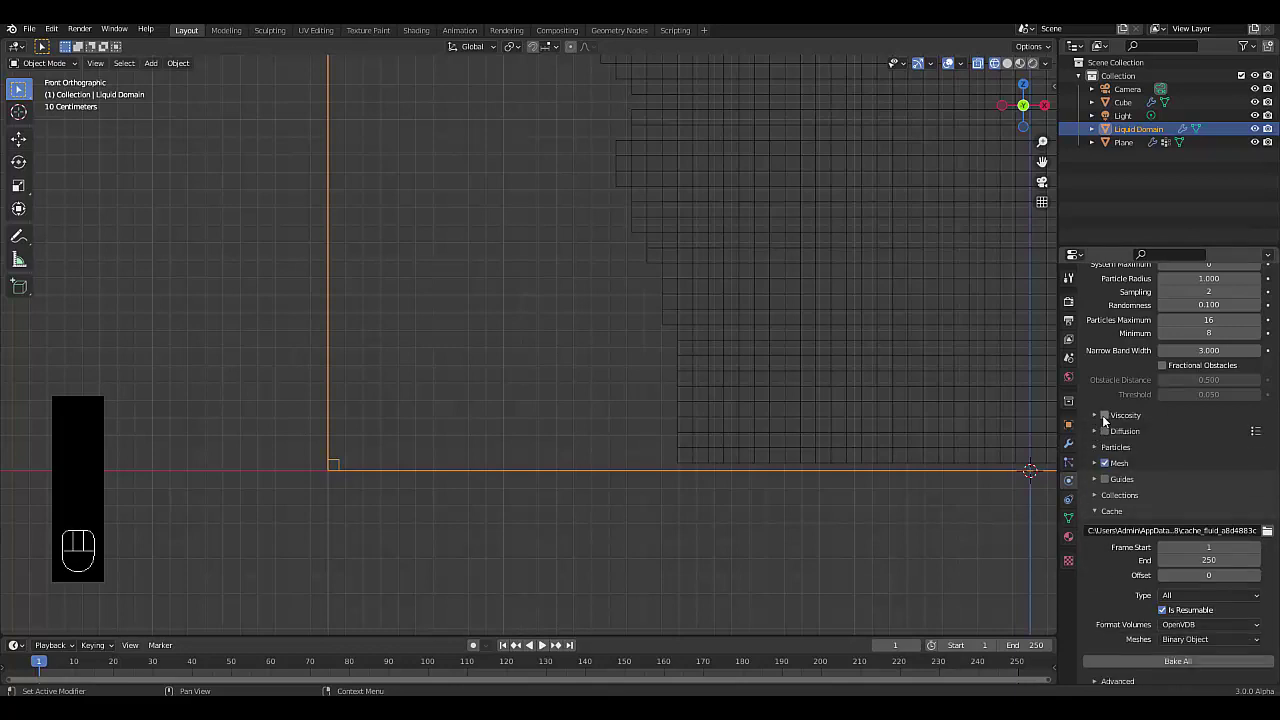
scroll(1110, 430, up, 5)
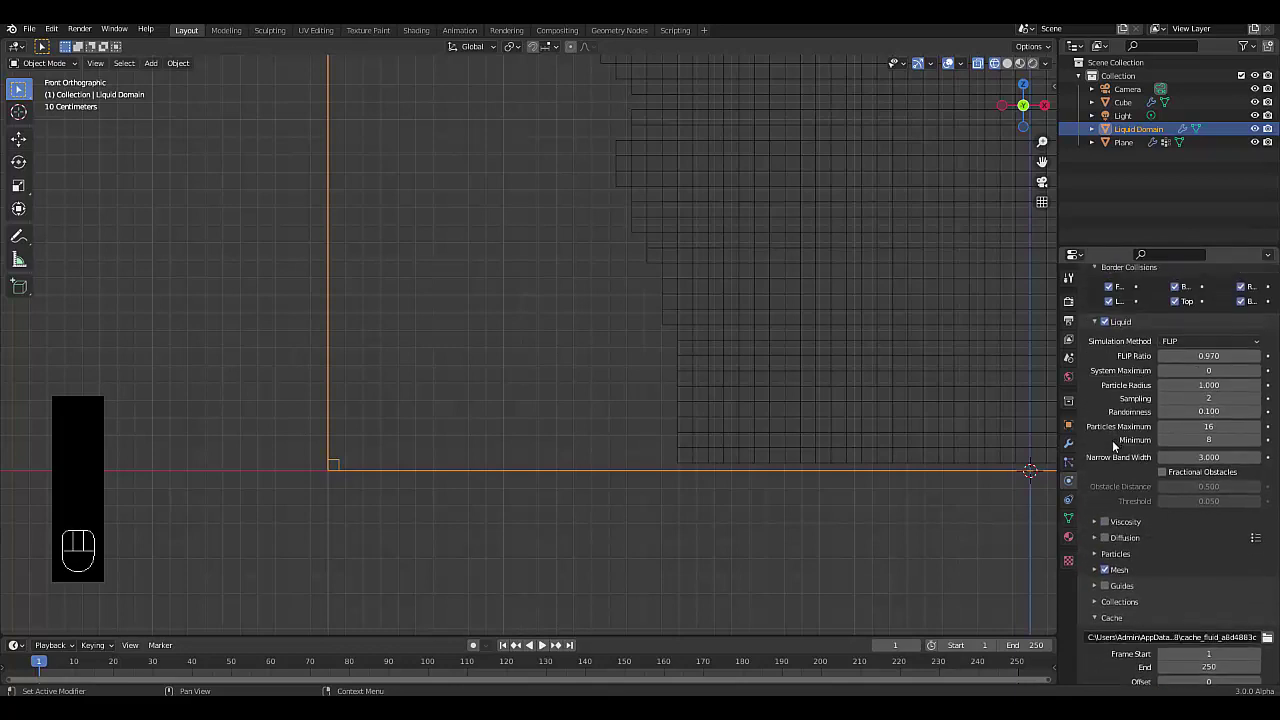
- Set the Flow Behavior of the liquid cube above the terrain to Inflow
key(KP_Decimal)
scroll(602, 555, down, 3)
scroll(586, 543, up, 4)
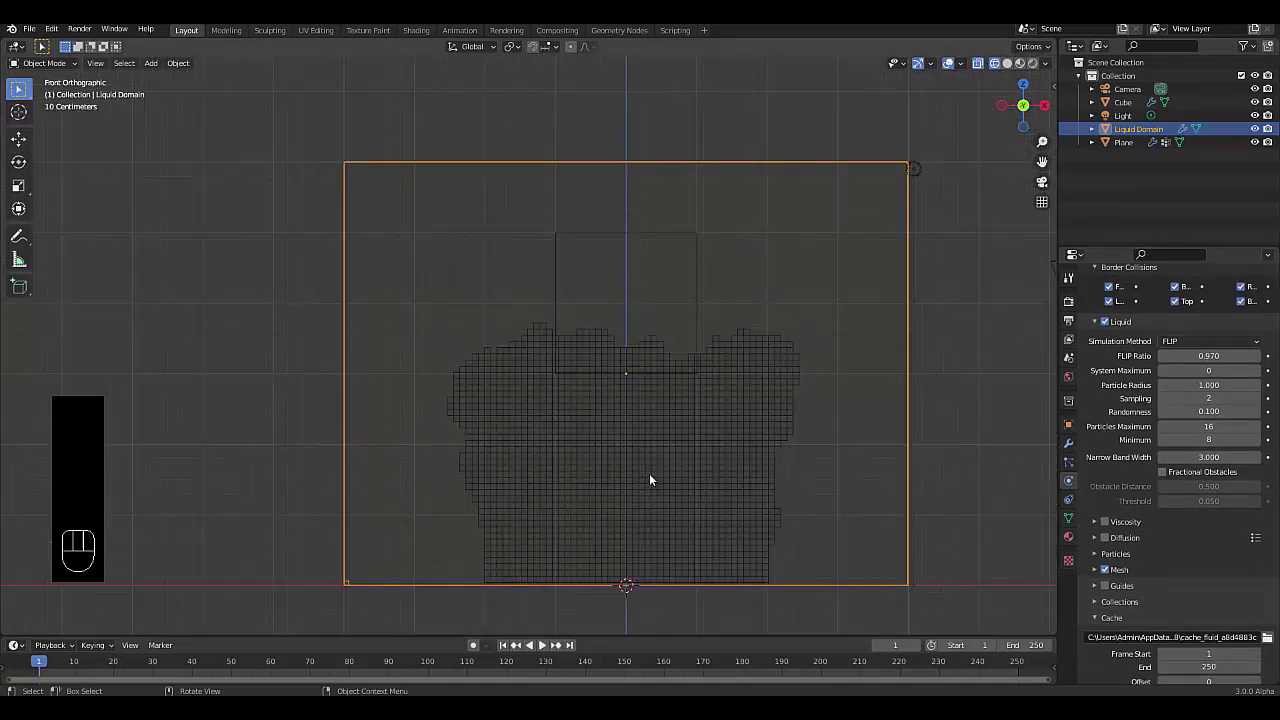
middle_drag(638, 433, 599, 414)
click(604, 232)
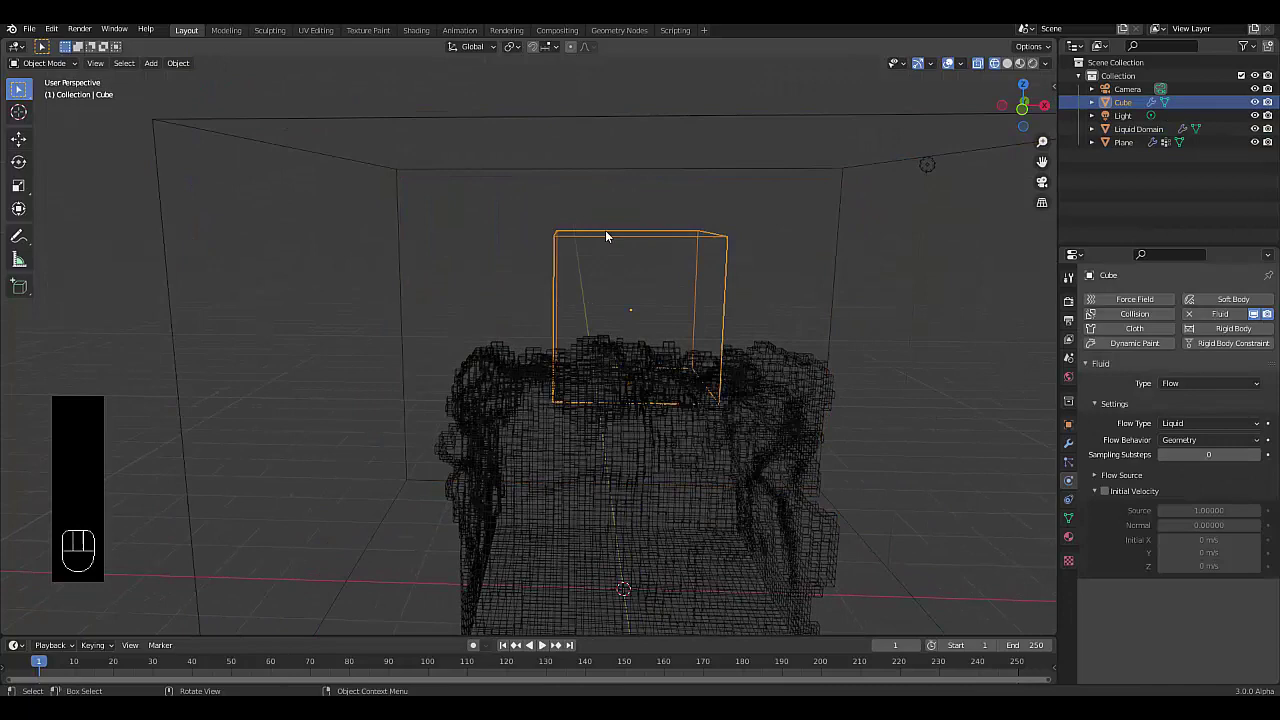
click(1168, 441)
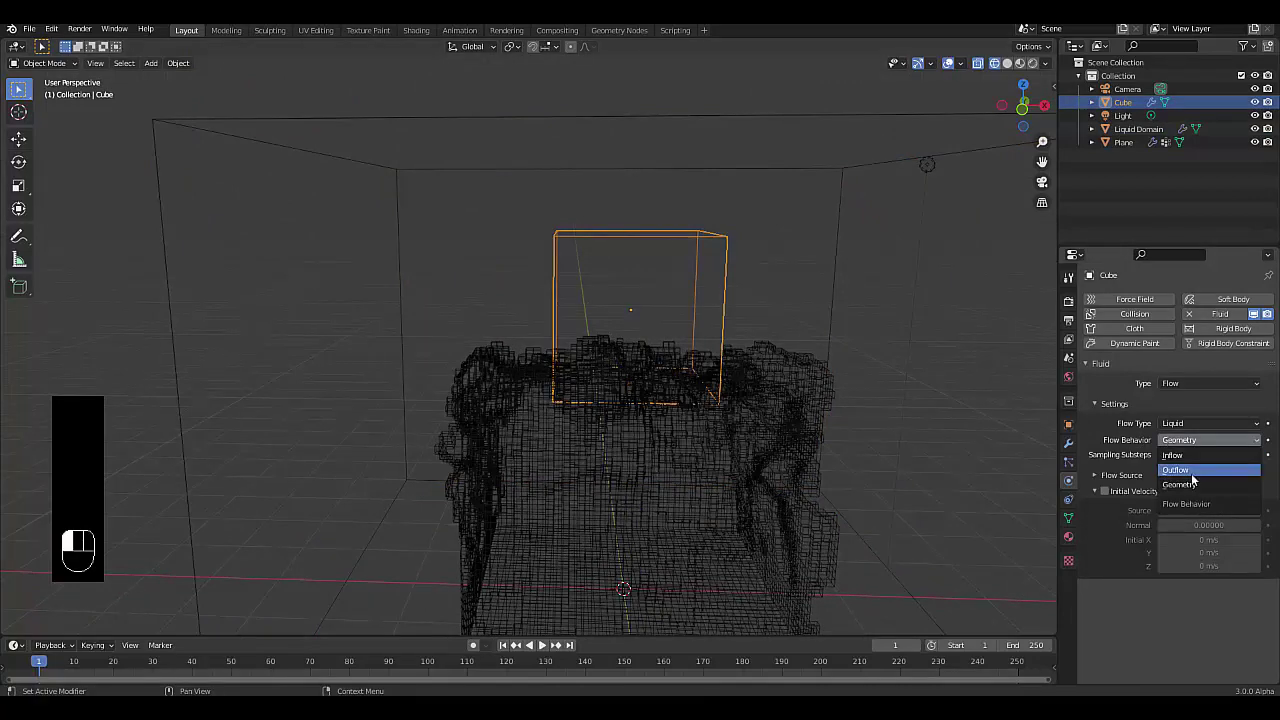
click(1173, 455)
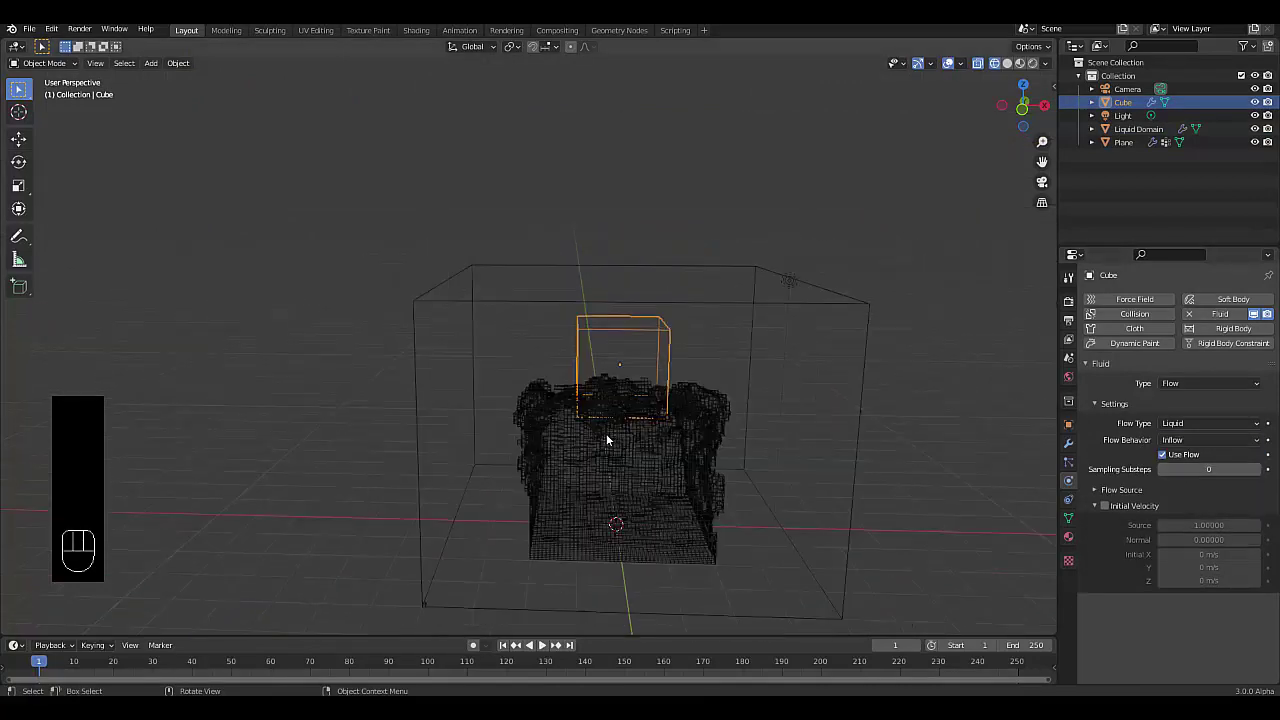
- Scale the inflow cube uniformly by a factor of 0.2
key(KP_1)
scroll(606, 433, up, 3)
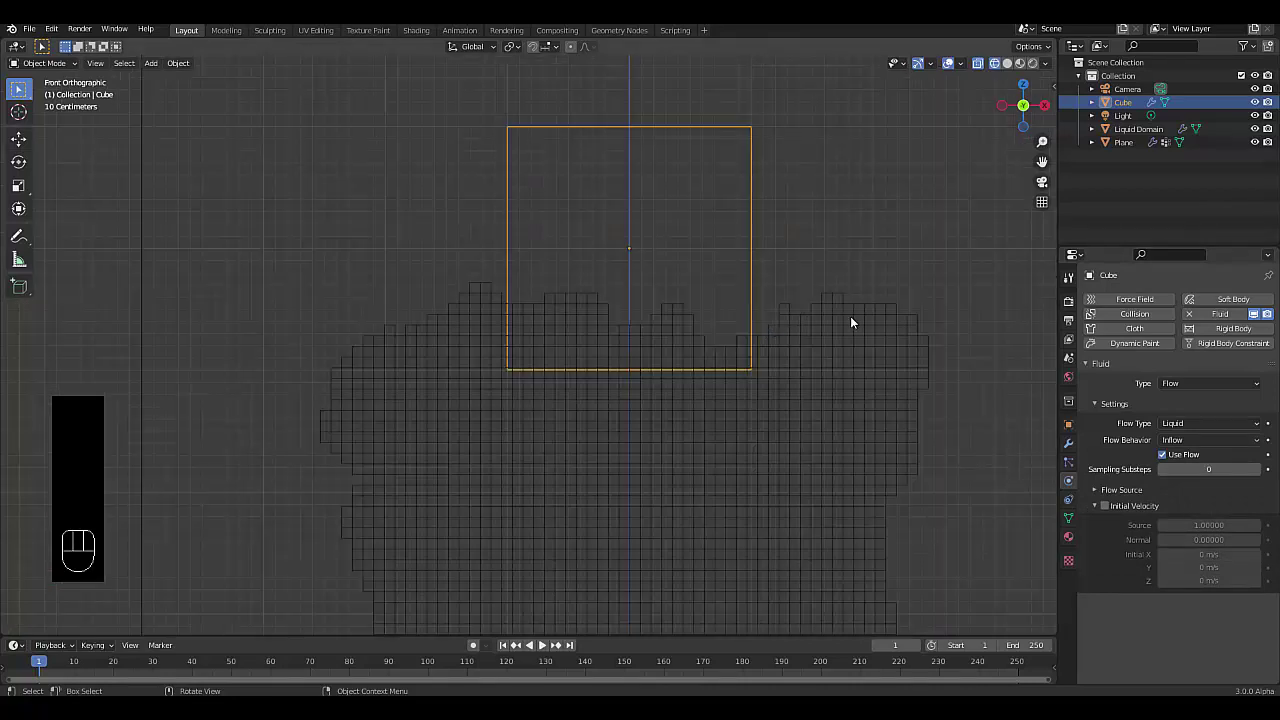
text(s)
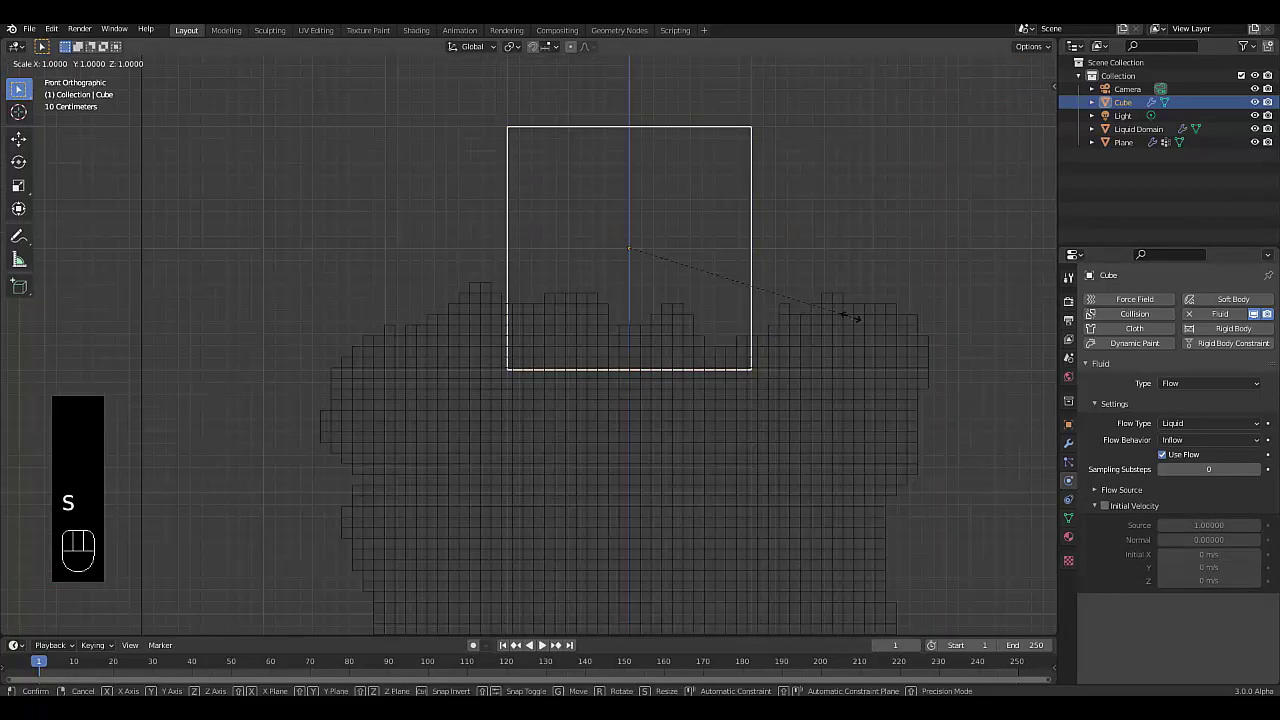
text(0.2)
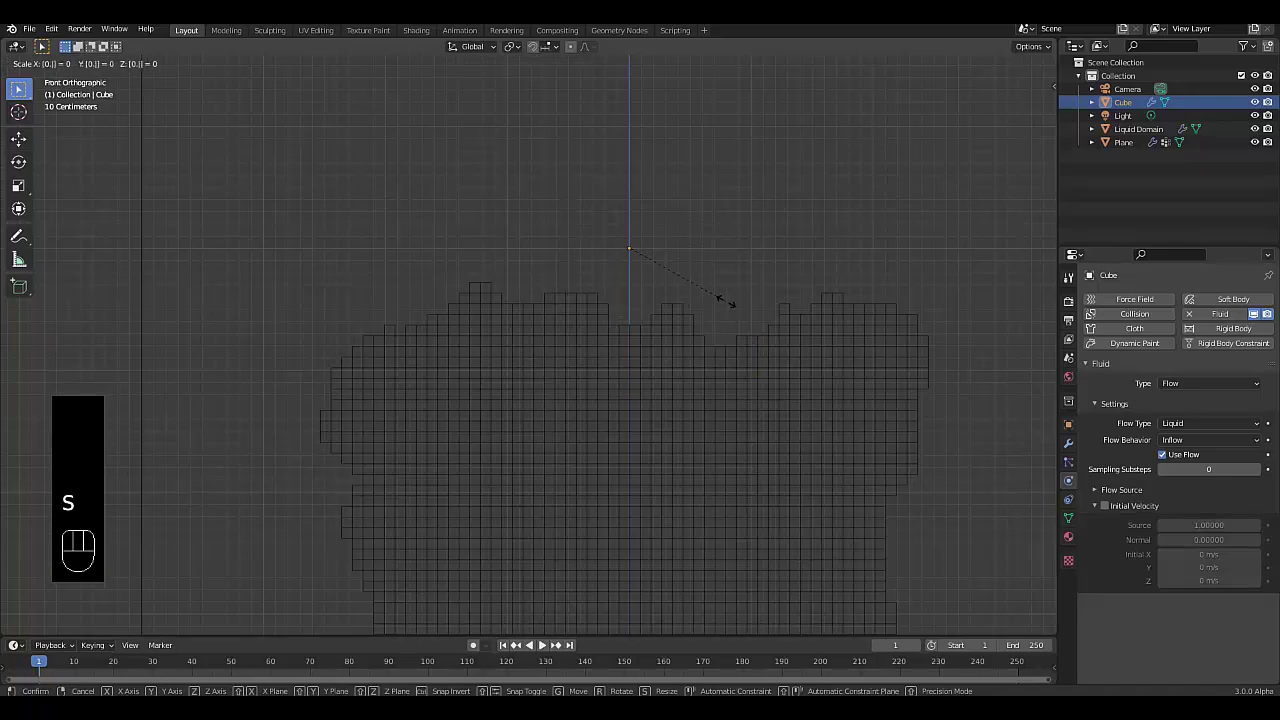
key(Return)
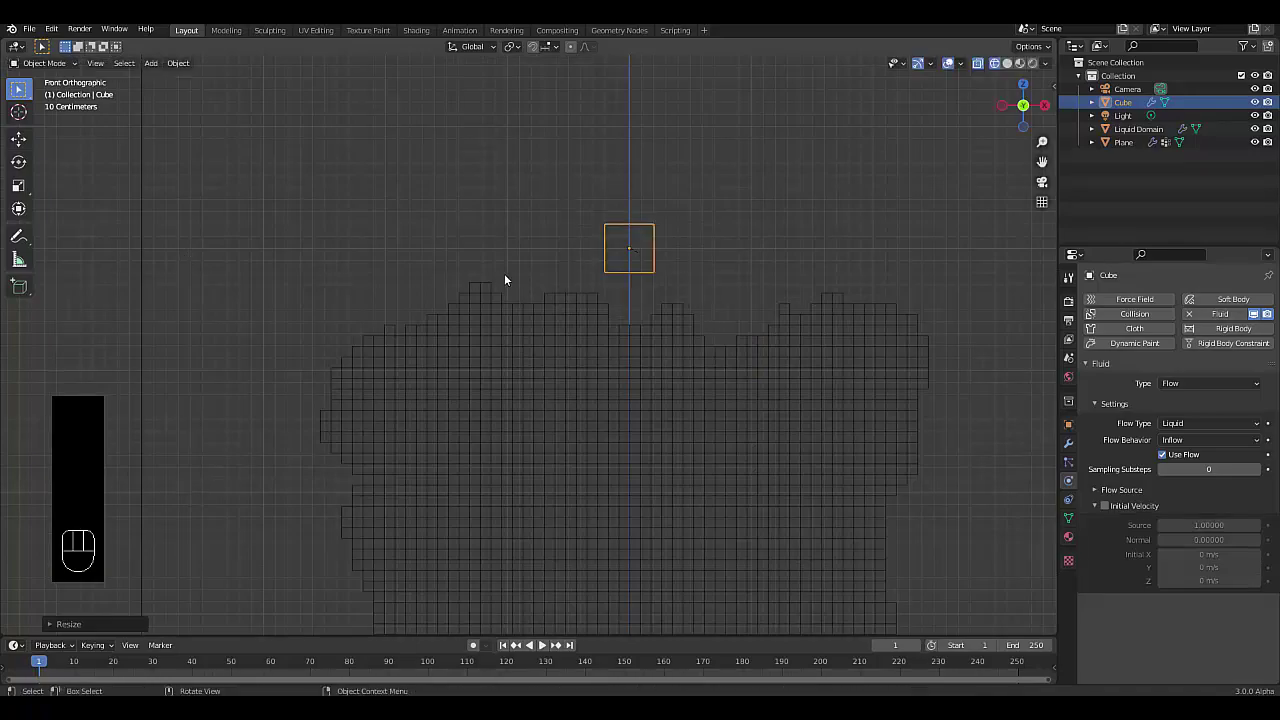
- Move the inflow cube about 0.5 m toward negative X and about 0.14 m down, over the terrain's nearby raised blocks
middle_drag(574, 286, 380, 401)
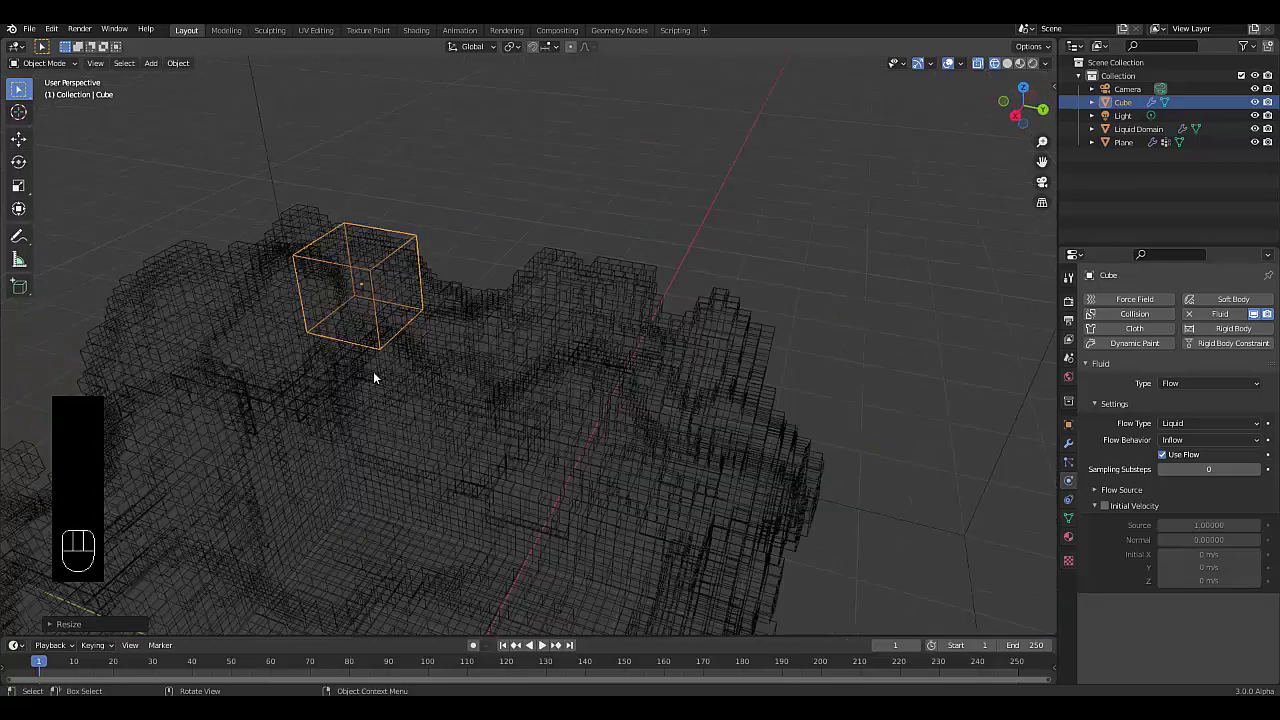
key(KP_1)
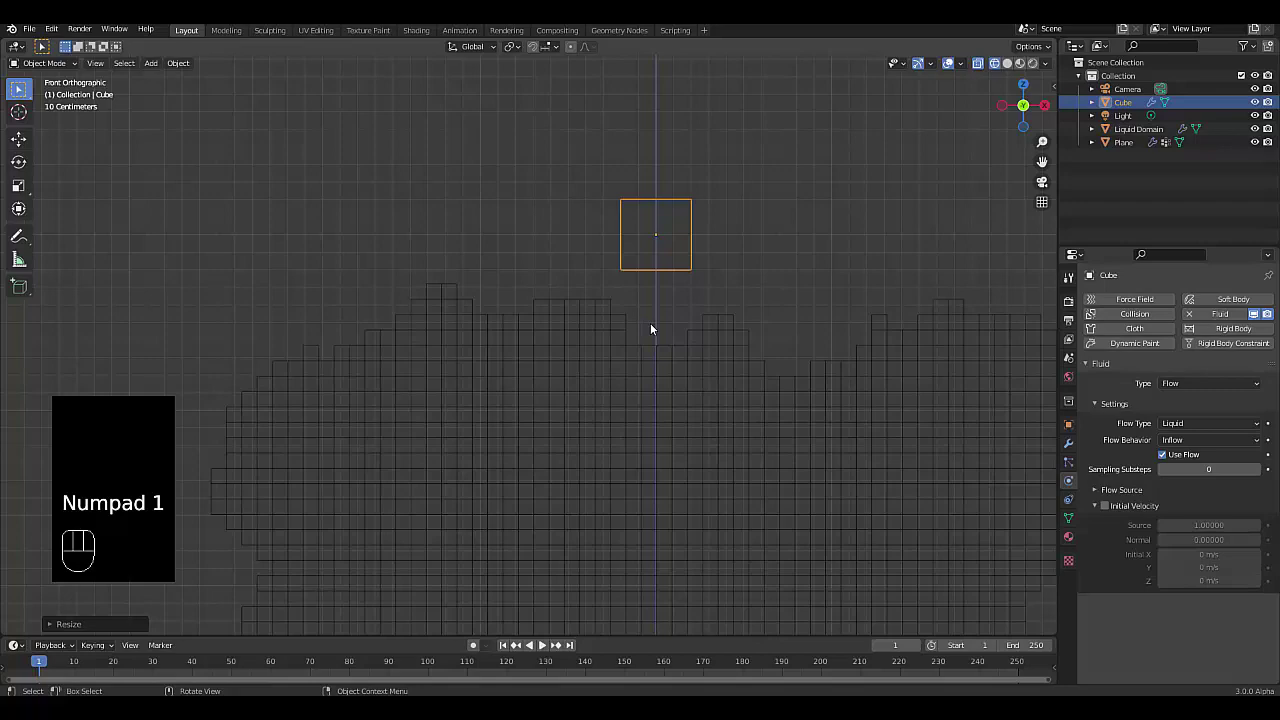
key(g)
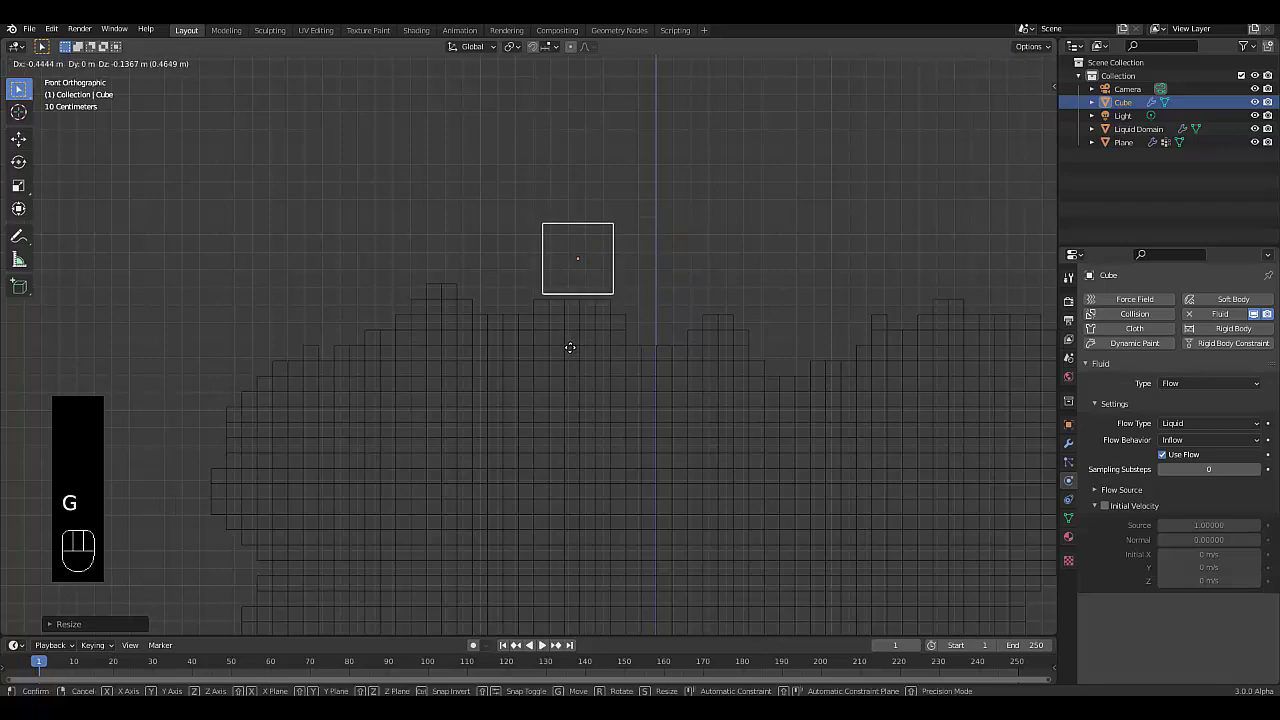
click(565, 347)
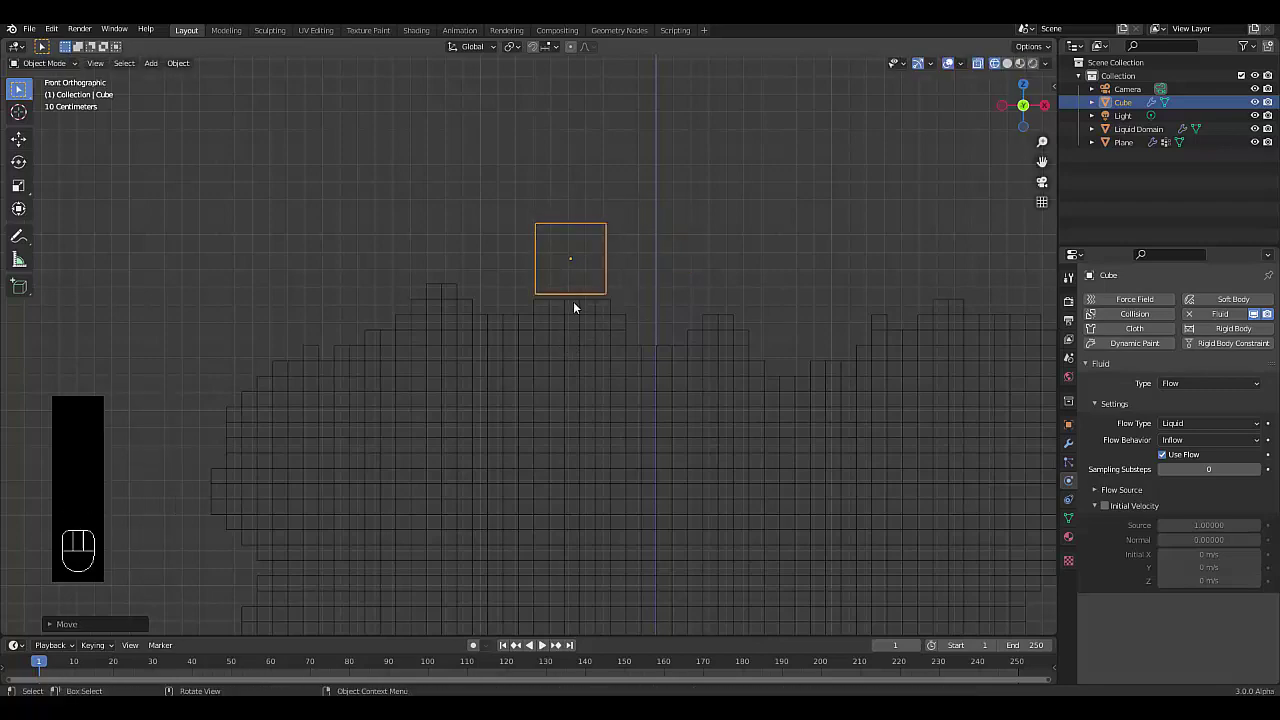
- Scale the inflow cube uniformly by 0.5 two times in a row
middle_drag(574, 306, 422, 318)
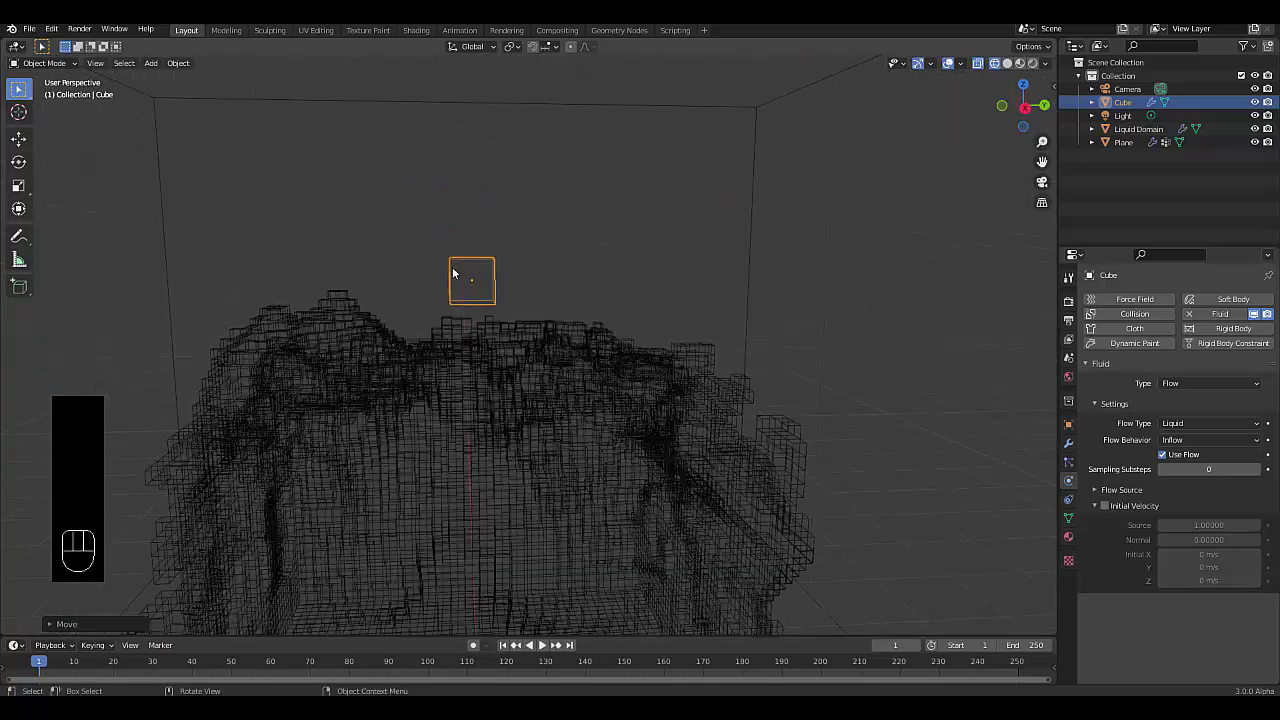
key(KP_1)
key(KP_3)
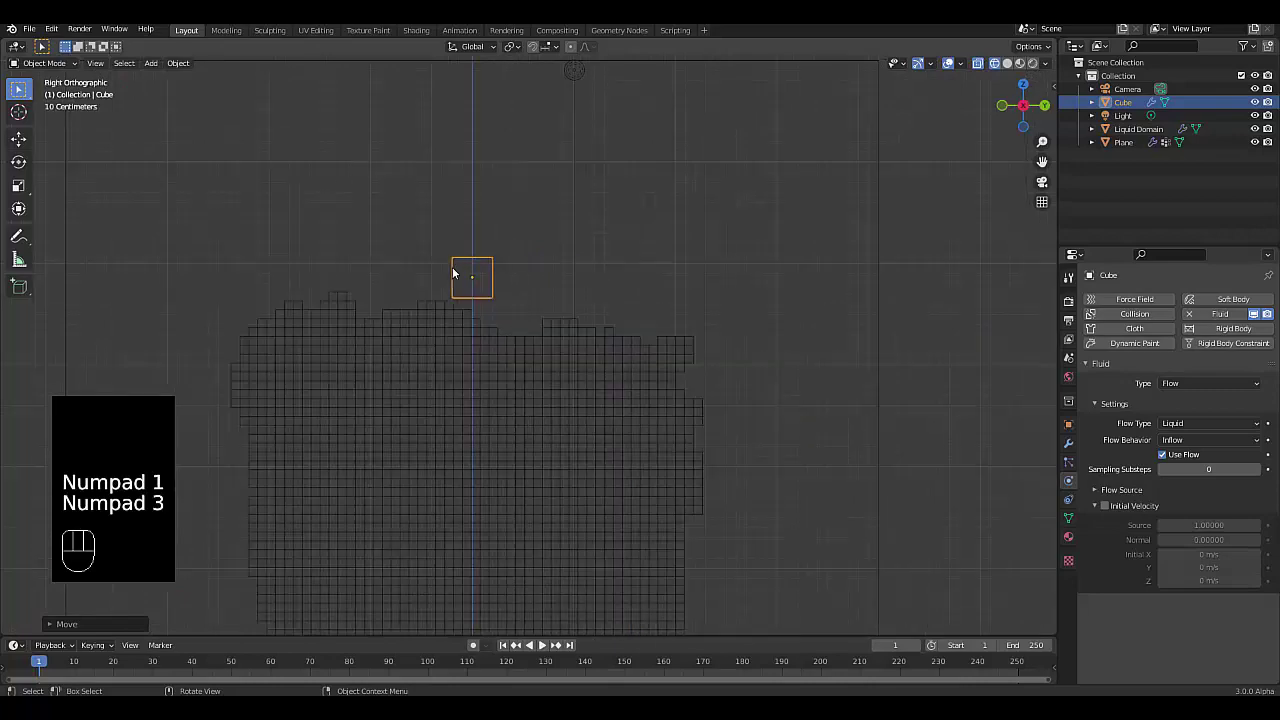
scroll(453, 272, up, 5)
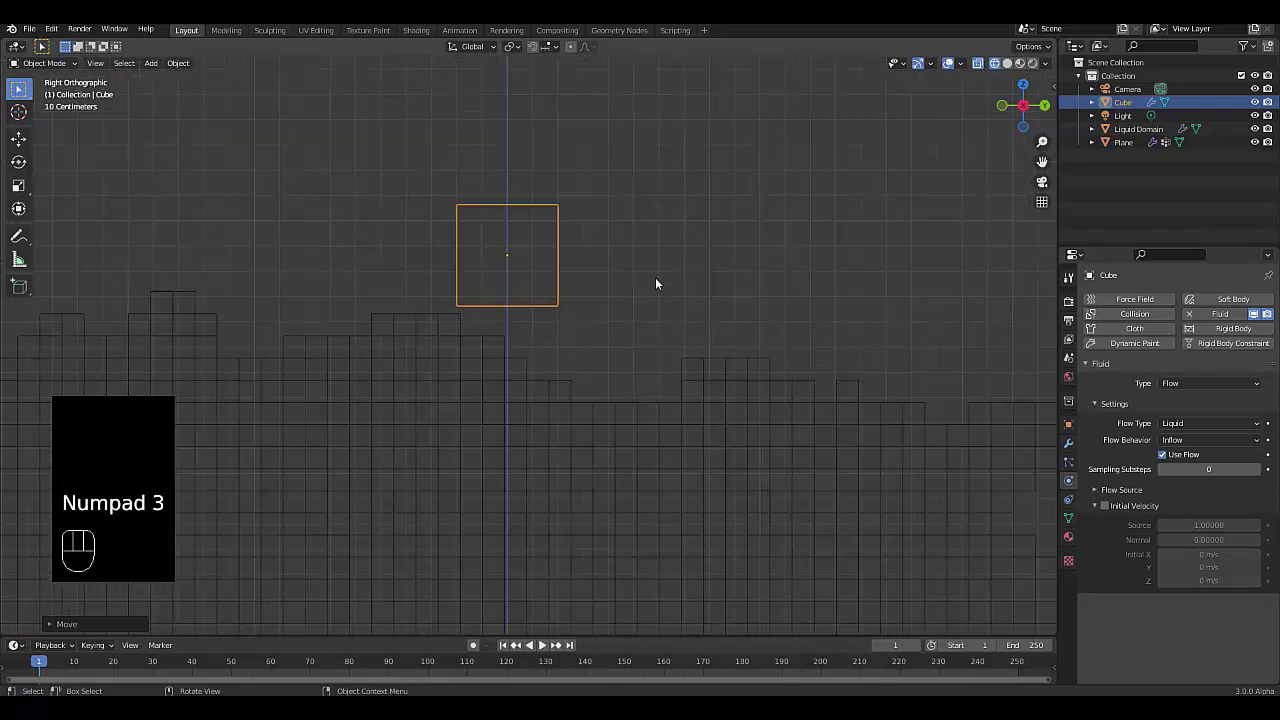
text(s0.5)
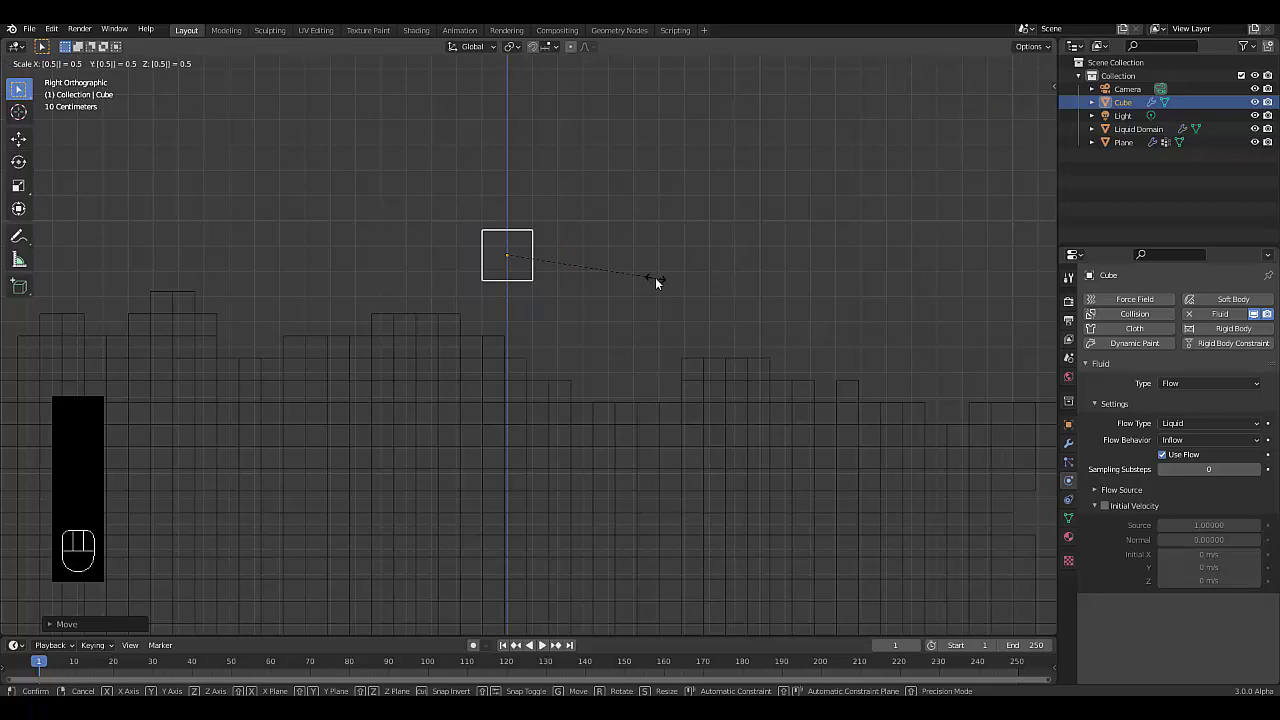
key(Return)
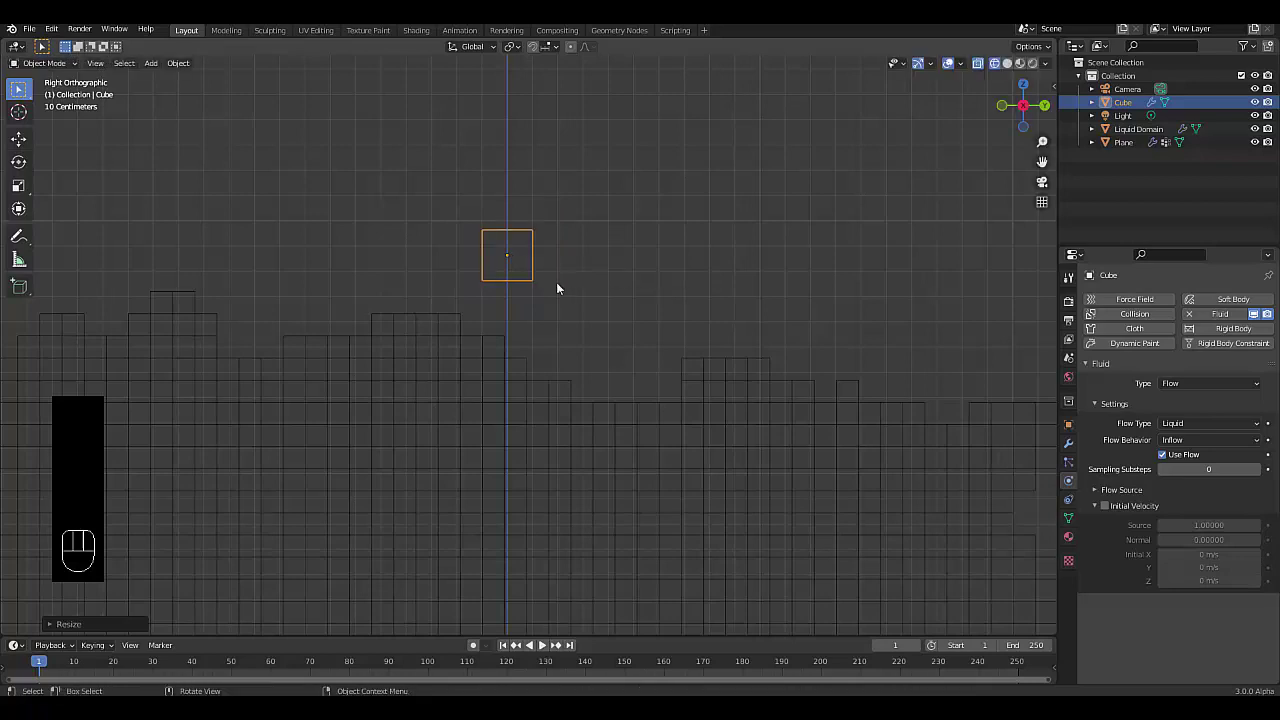
text(s0.5)
key(Return)
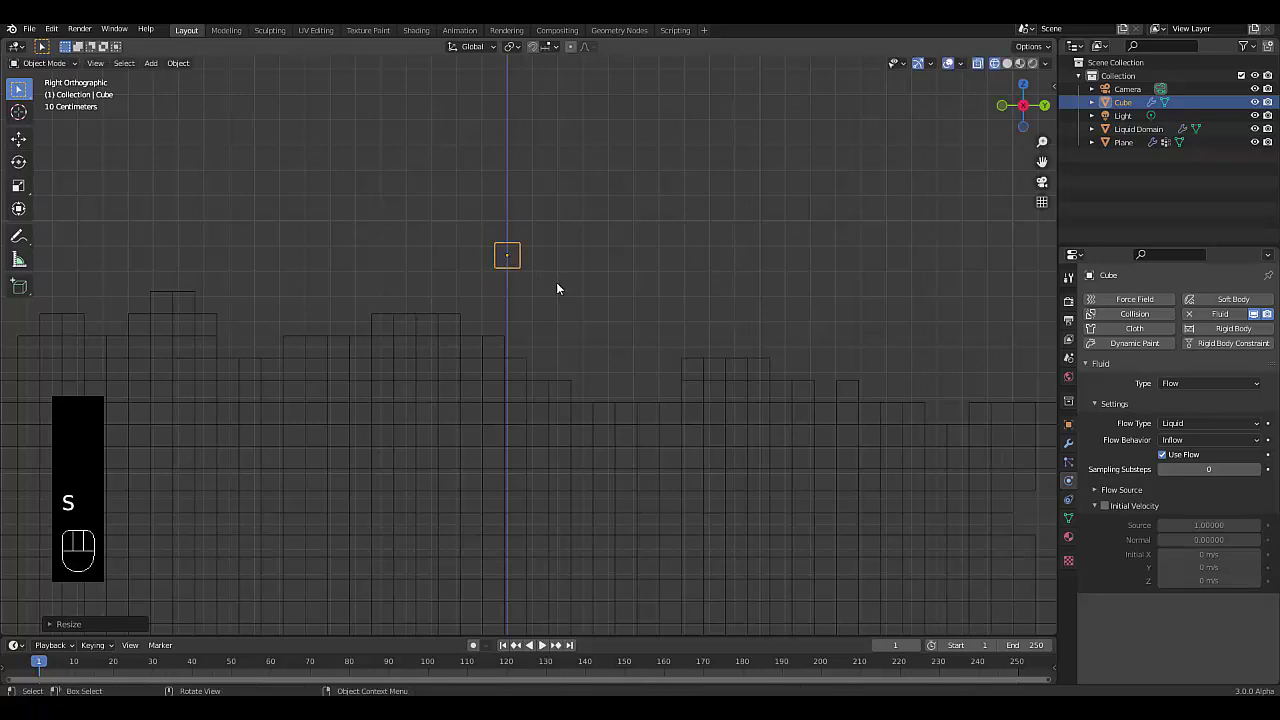
- Shift the shrunken inflow cube slightly toward negative Y, and lower it along Z to just above the terrain blocks
key(g)
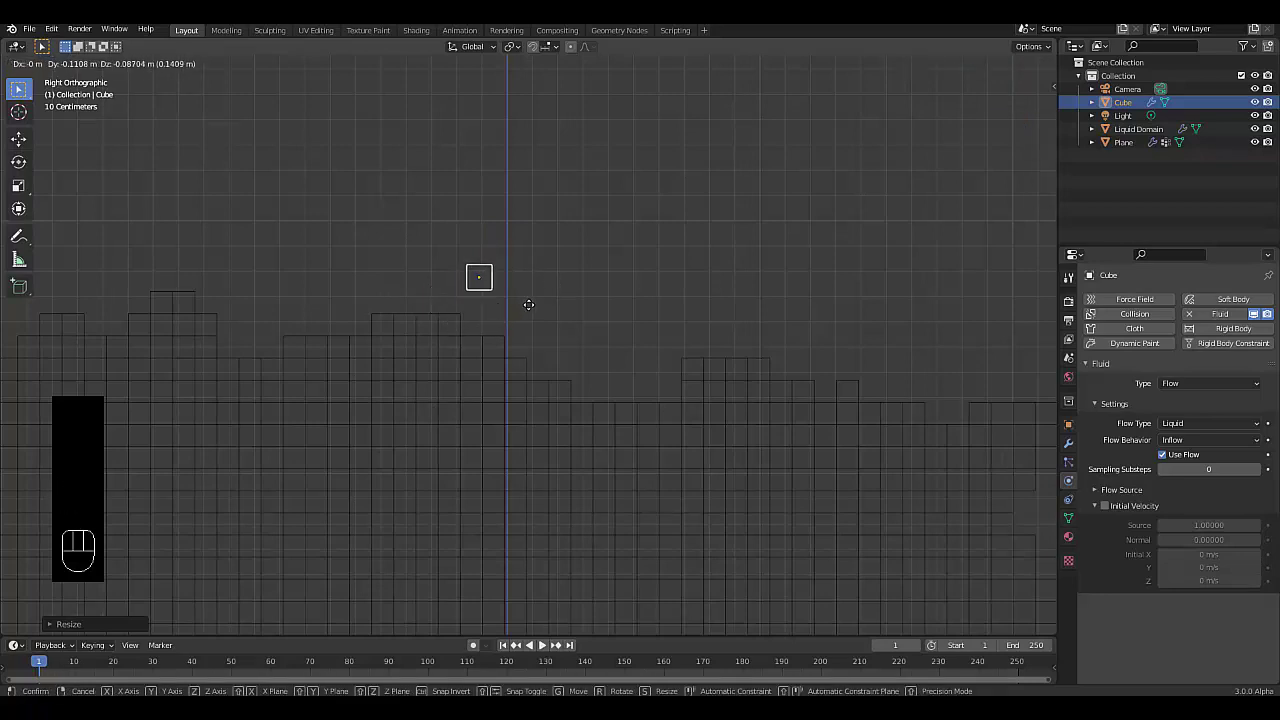
click(511, 303)
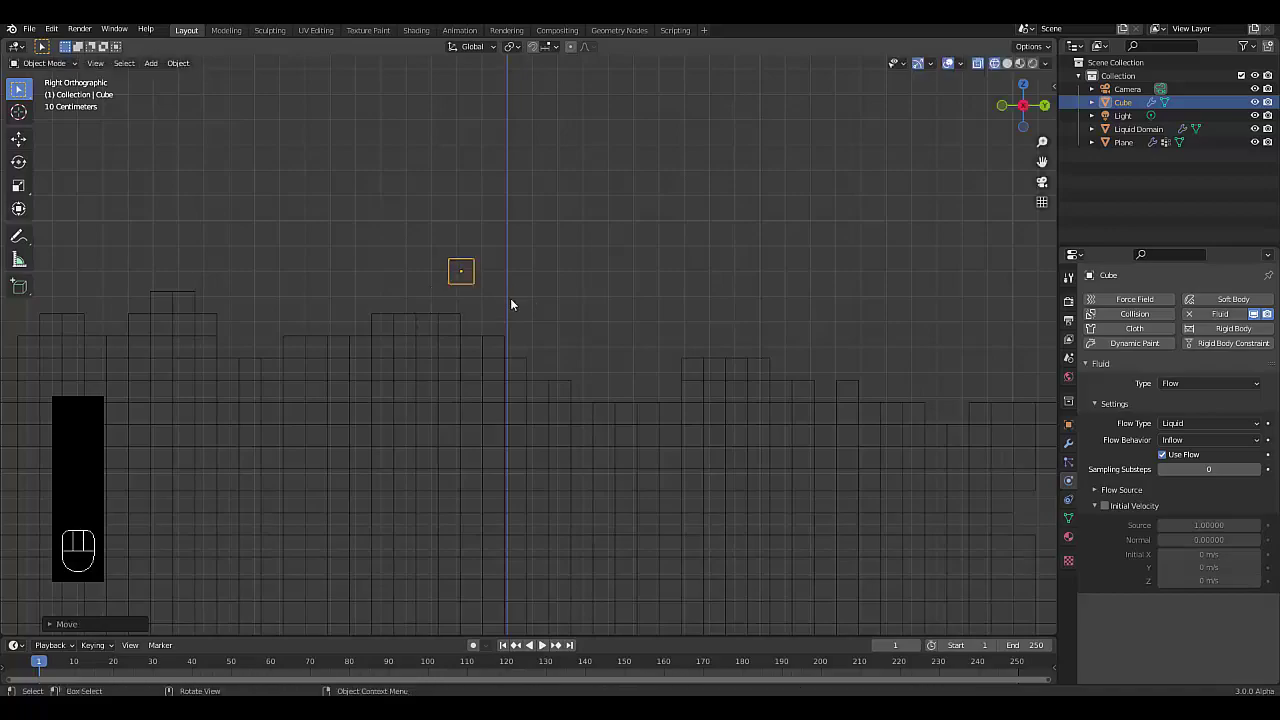
middle_drag(494, 356, 267, 341)
scroll(509, 394, up, 4)
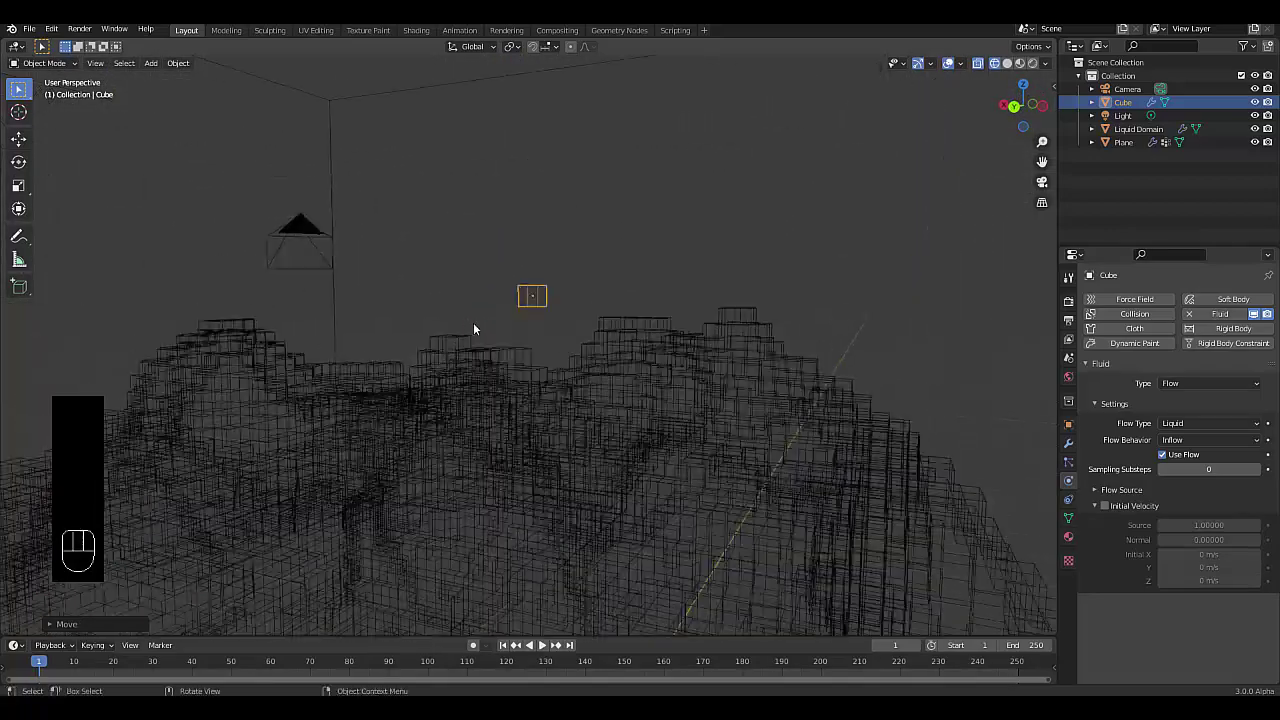
key(g)
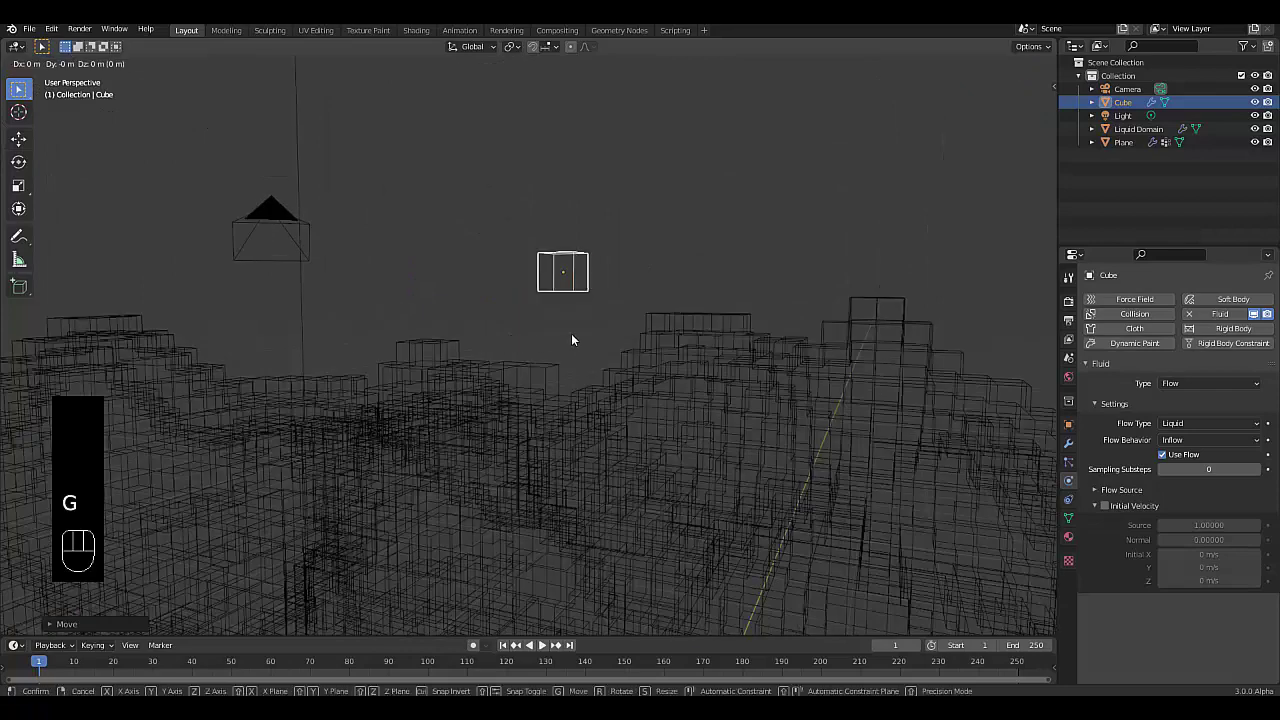
key(z)
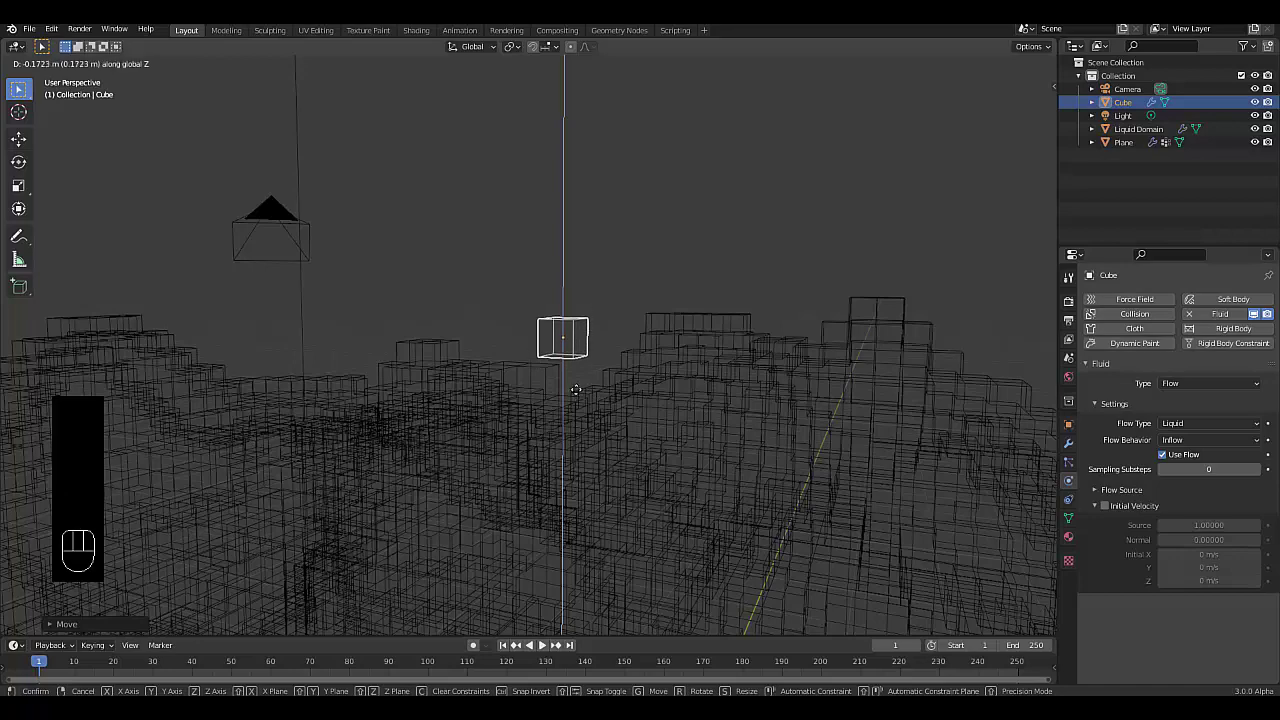
click(572, 379)
- Select the liquid domain and start baking its whole fluid cache
scroll(576, 379, down, 2)
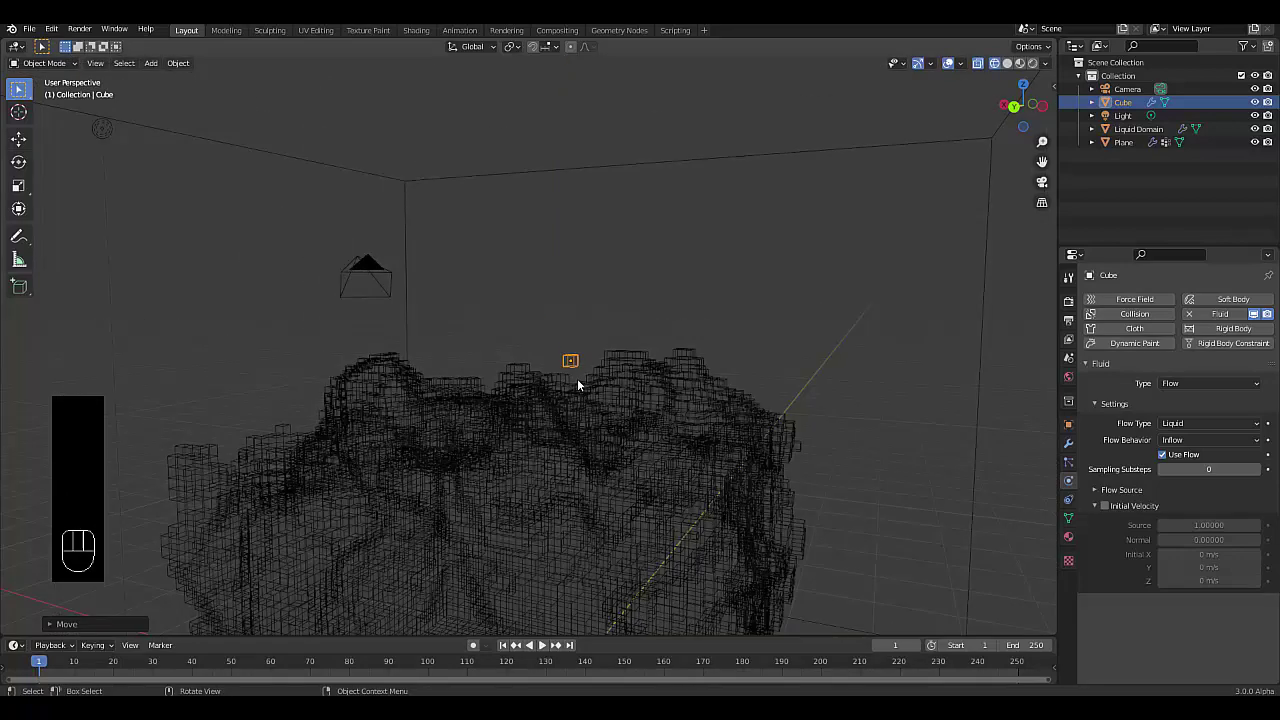
key(KP_1)
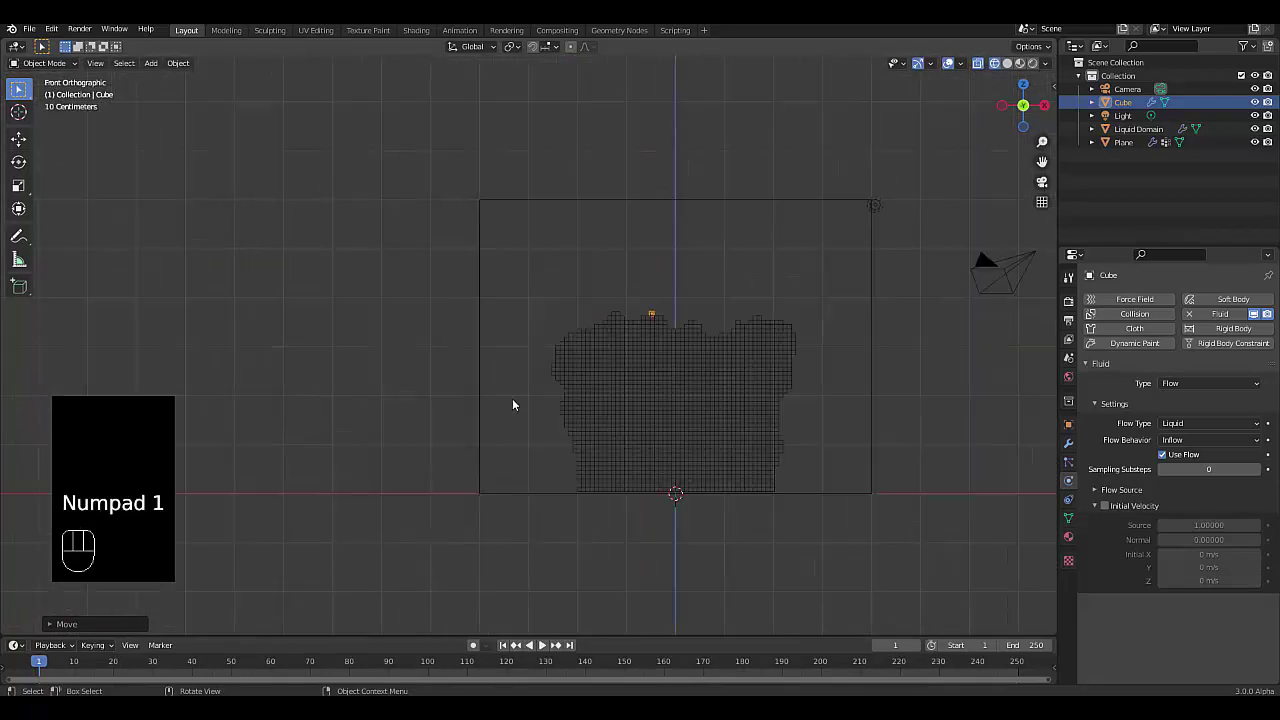
click(482, 380)
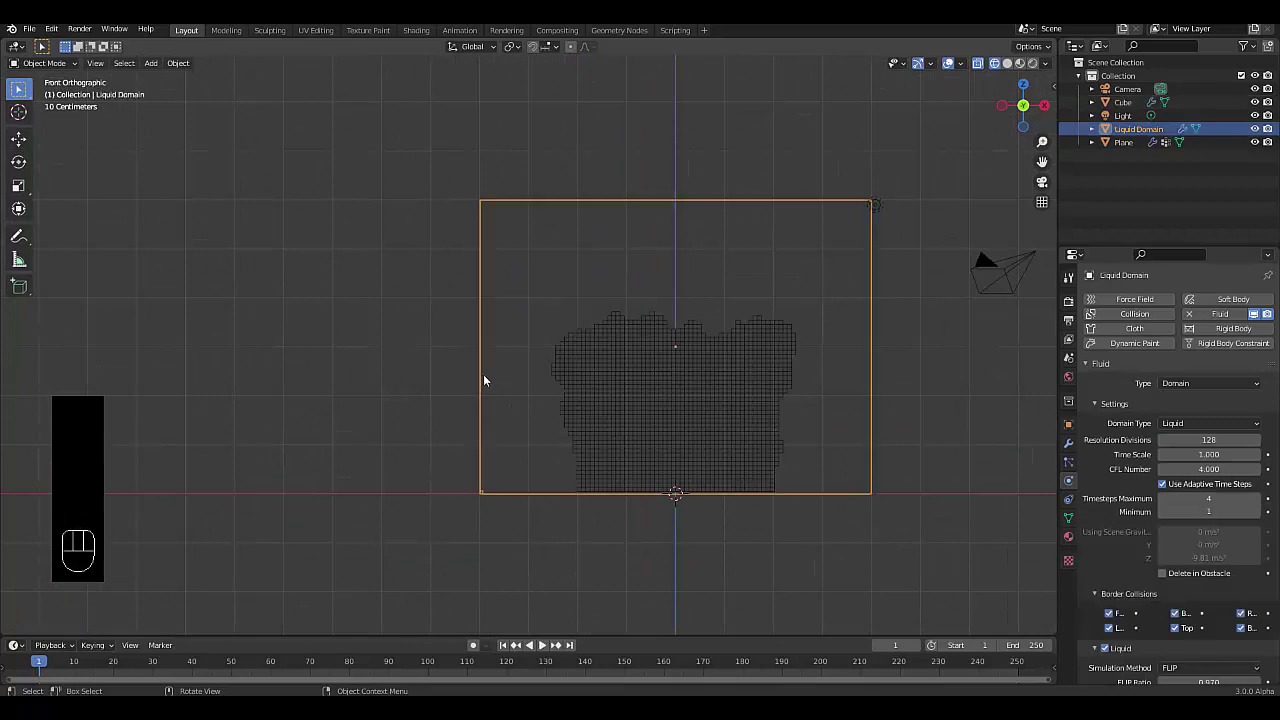
scroll(1131, 510, down, 15)
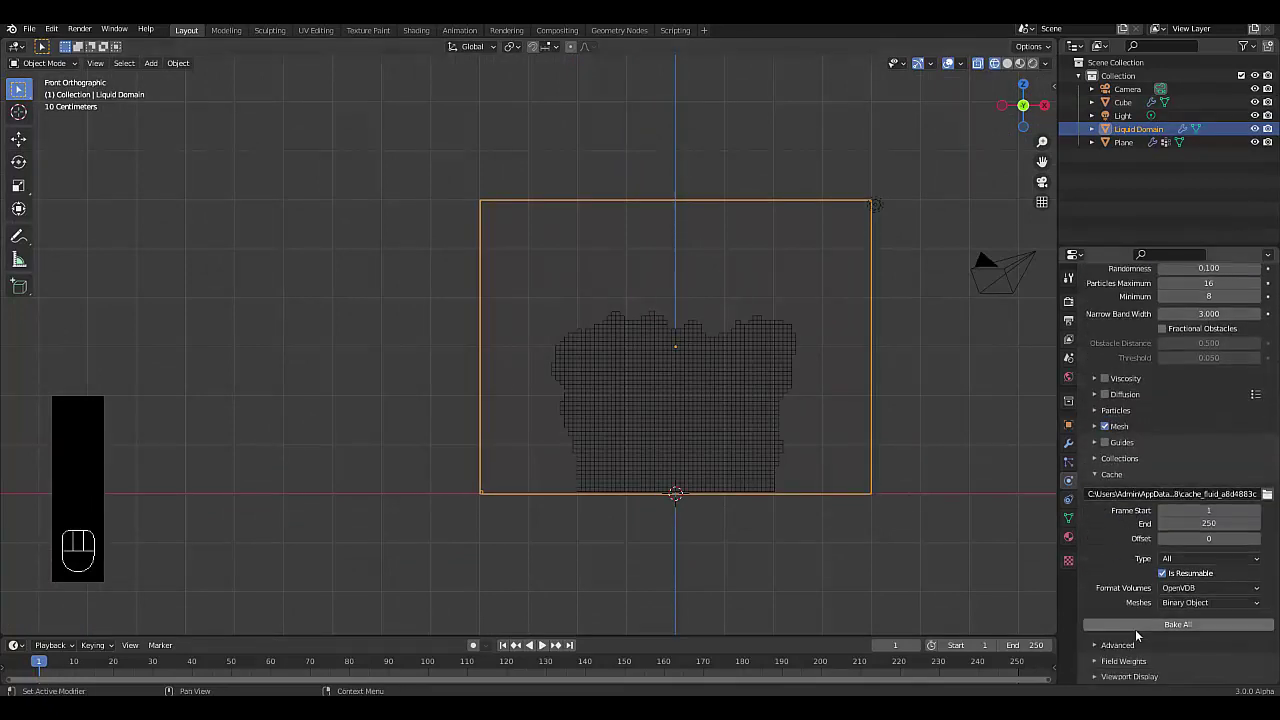
click(1140, 625)
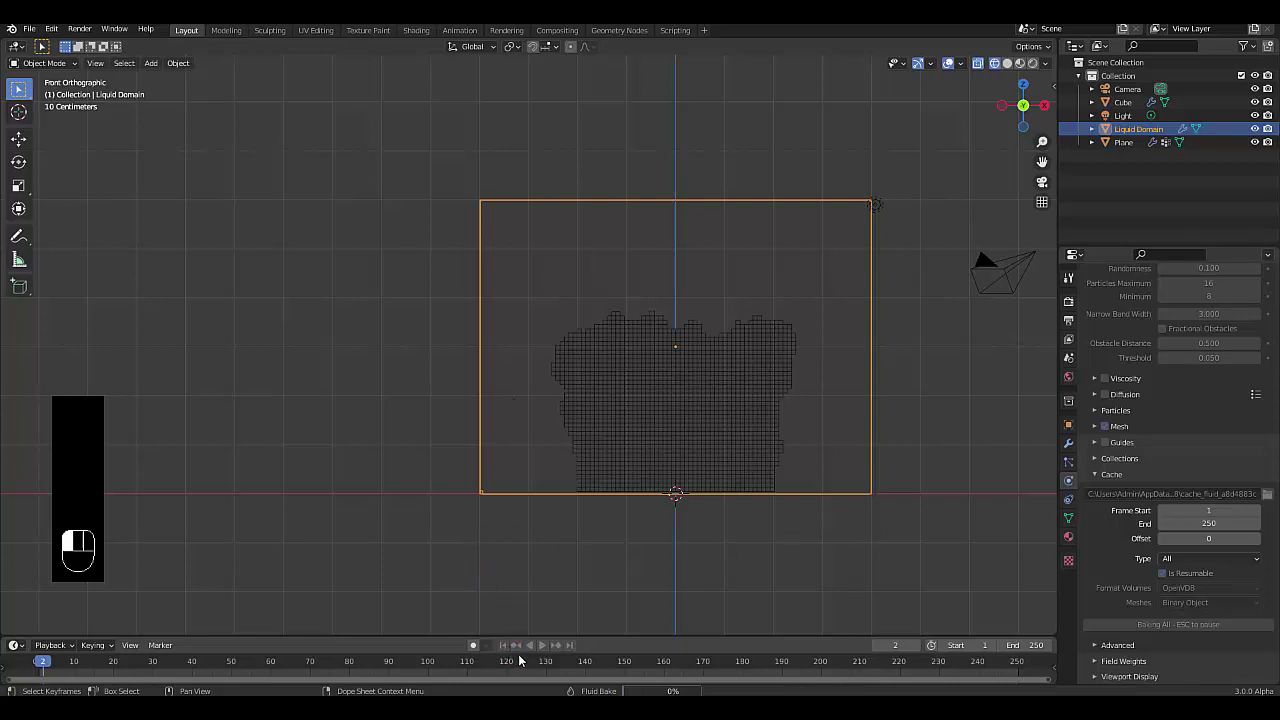
- Interrupt the bake to inspect the first liquid mesh above the terrain up close, and resume baking
click(566, 690)
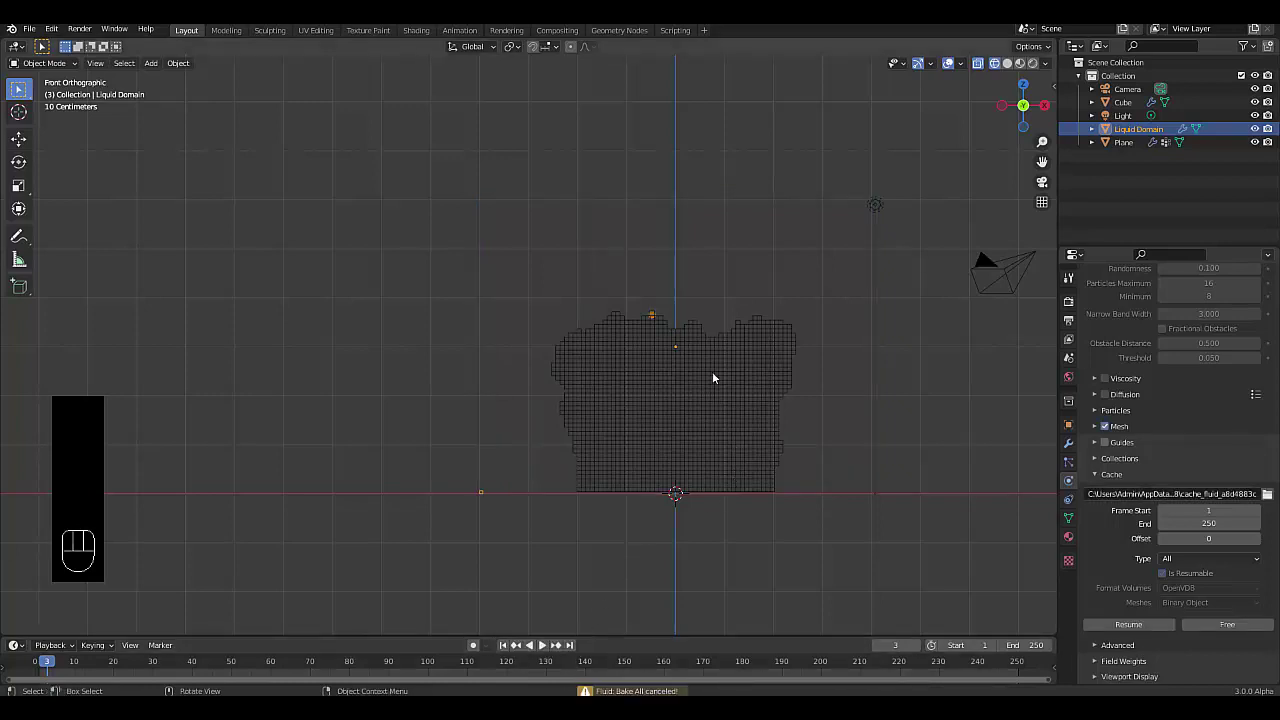
scroll(713, 378, up, 6)
middle_drag(583, 294, 337, 343)
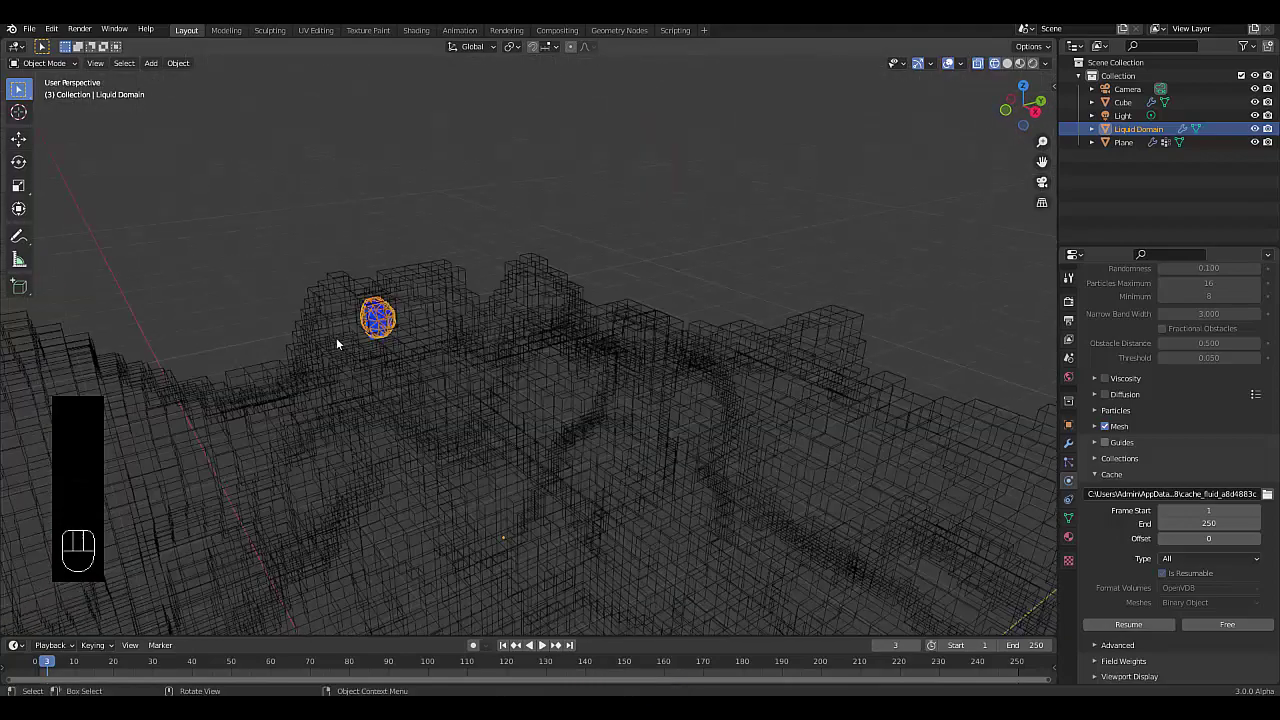
click(1142, 624)
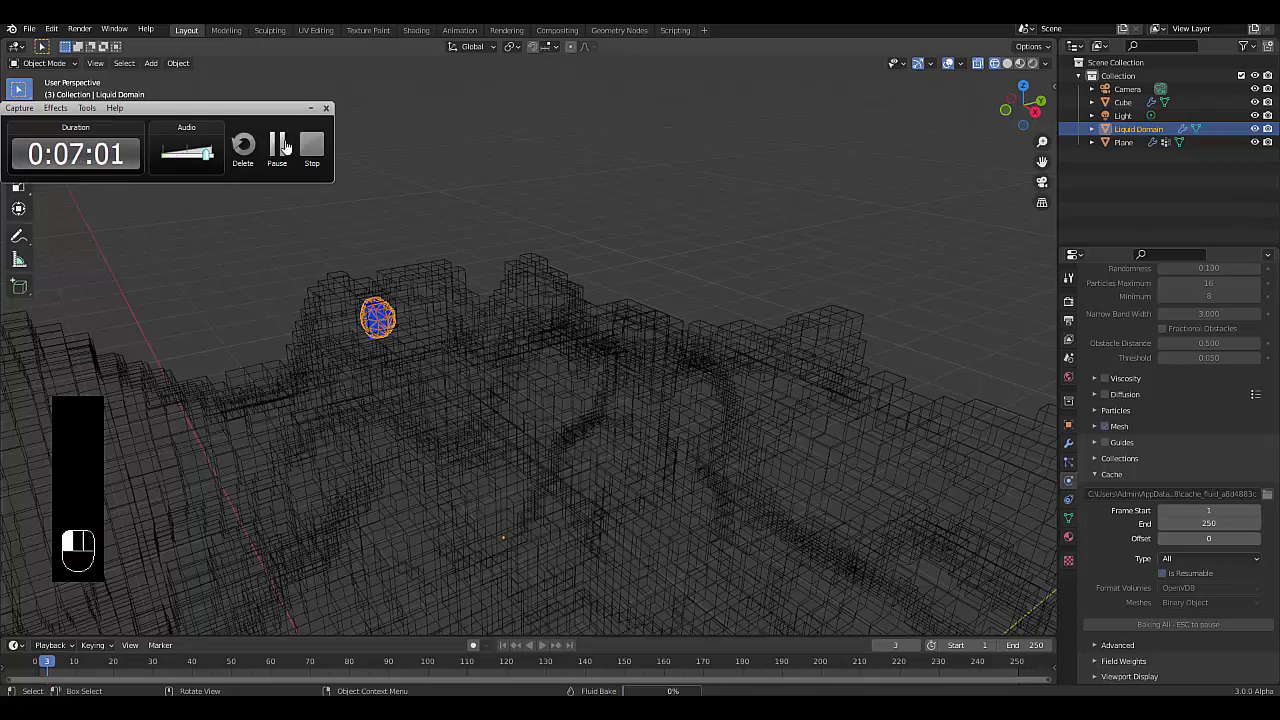
click(277, 152)
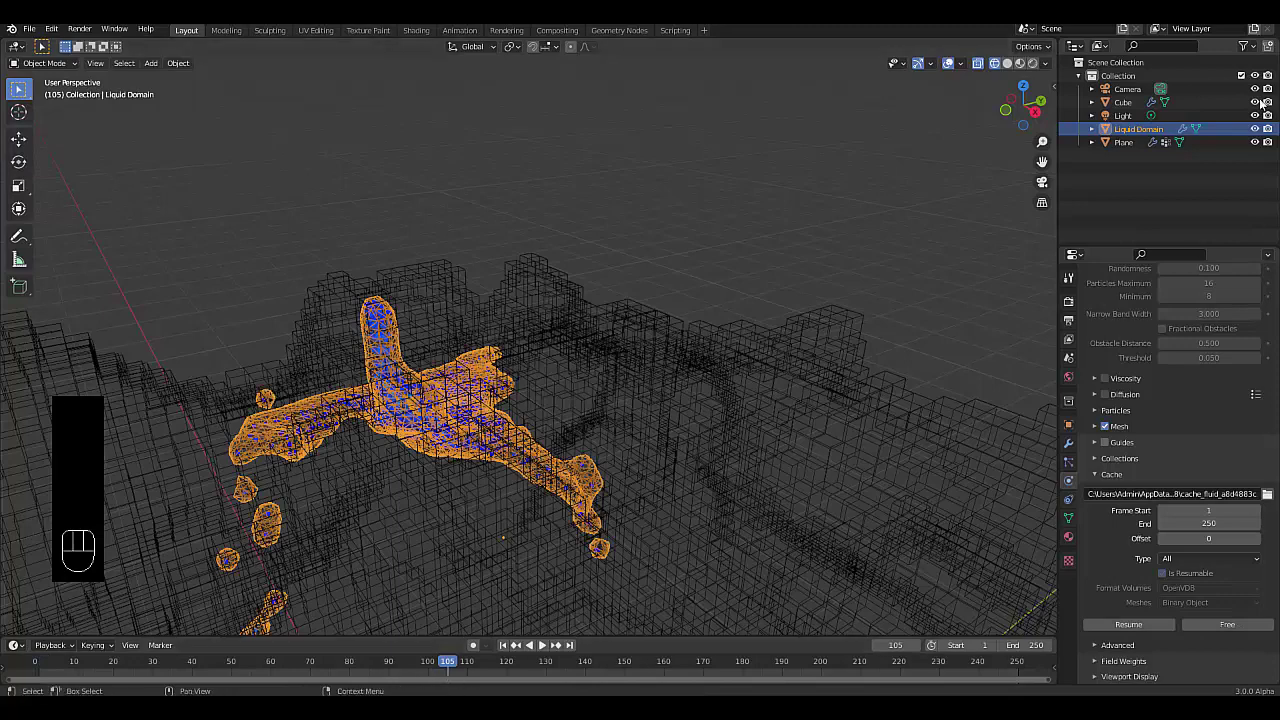
- Set the End frame of the liquid domain's cache to 104
click(1213, 524)
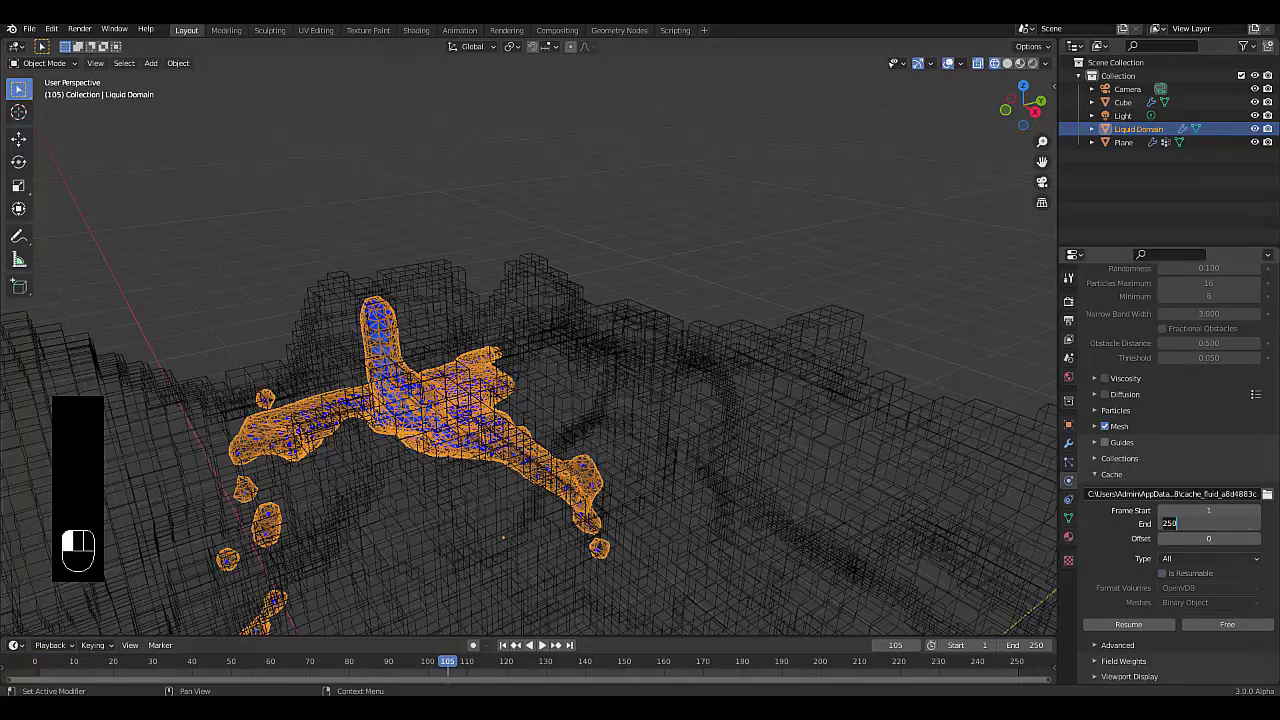
text(104)
click(1138, 561)
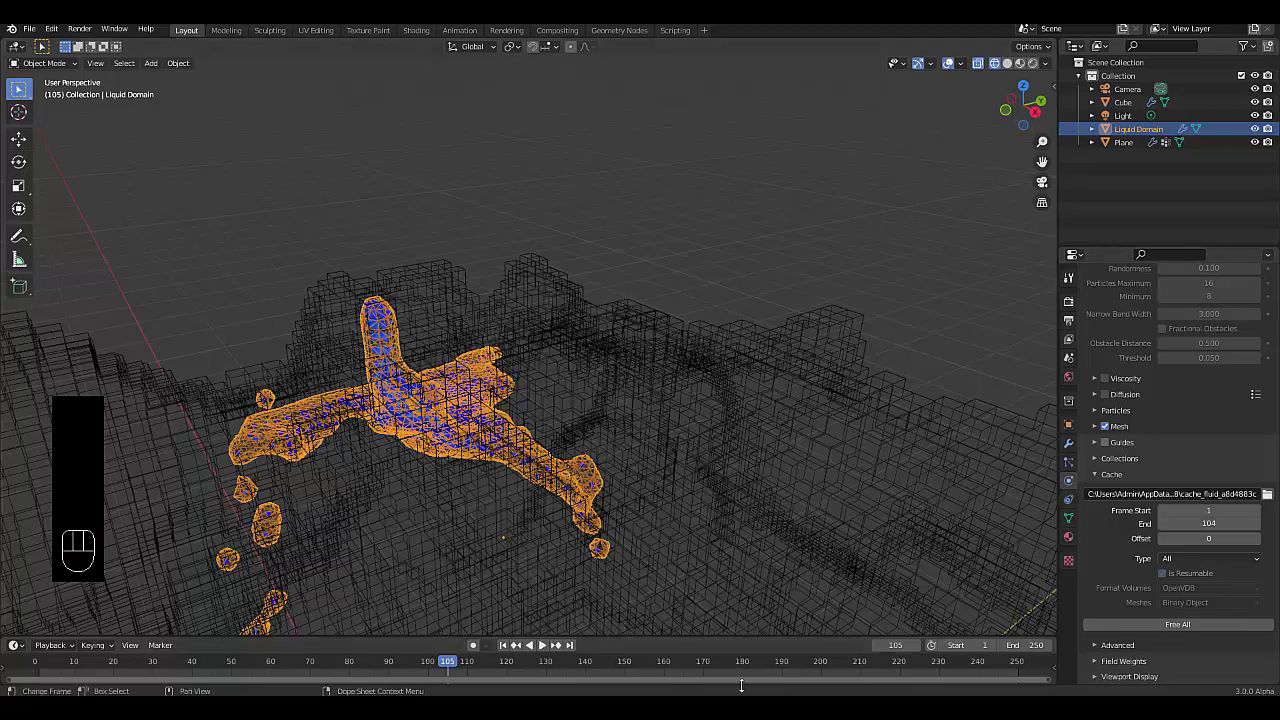
- Set the scene's animation end frame to 104
click(895, 645)
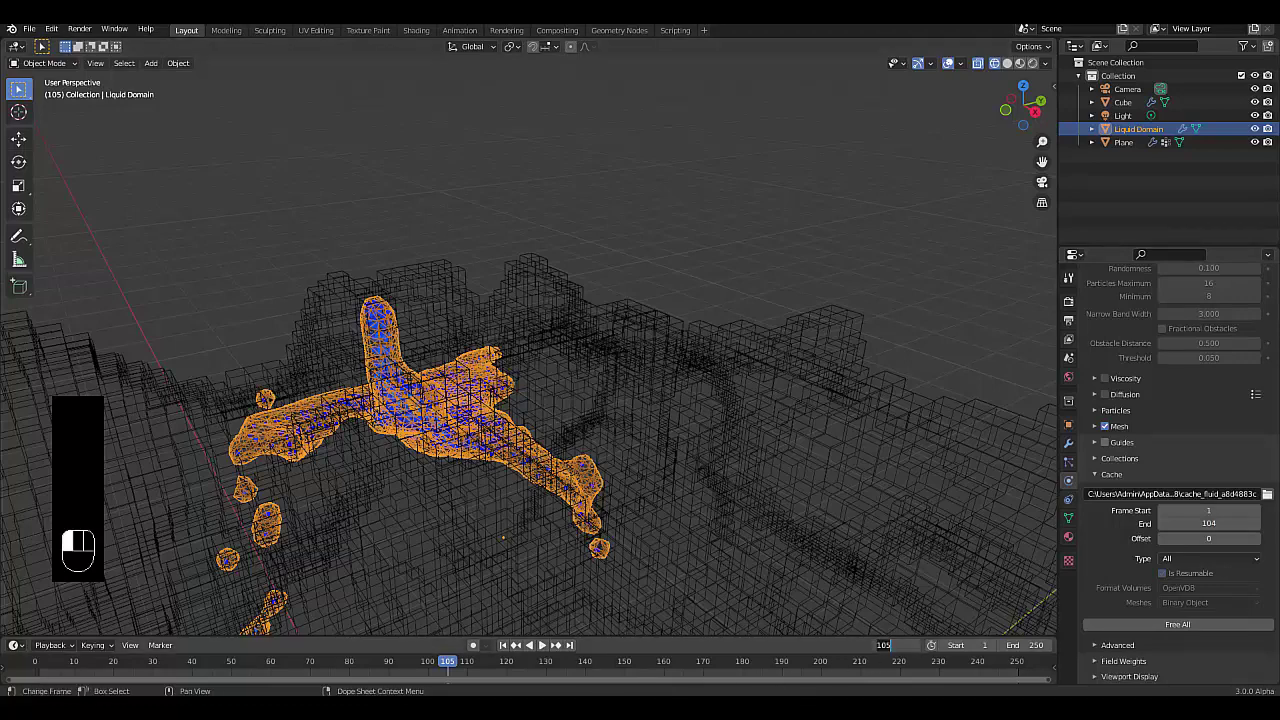
click(1030, 645)
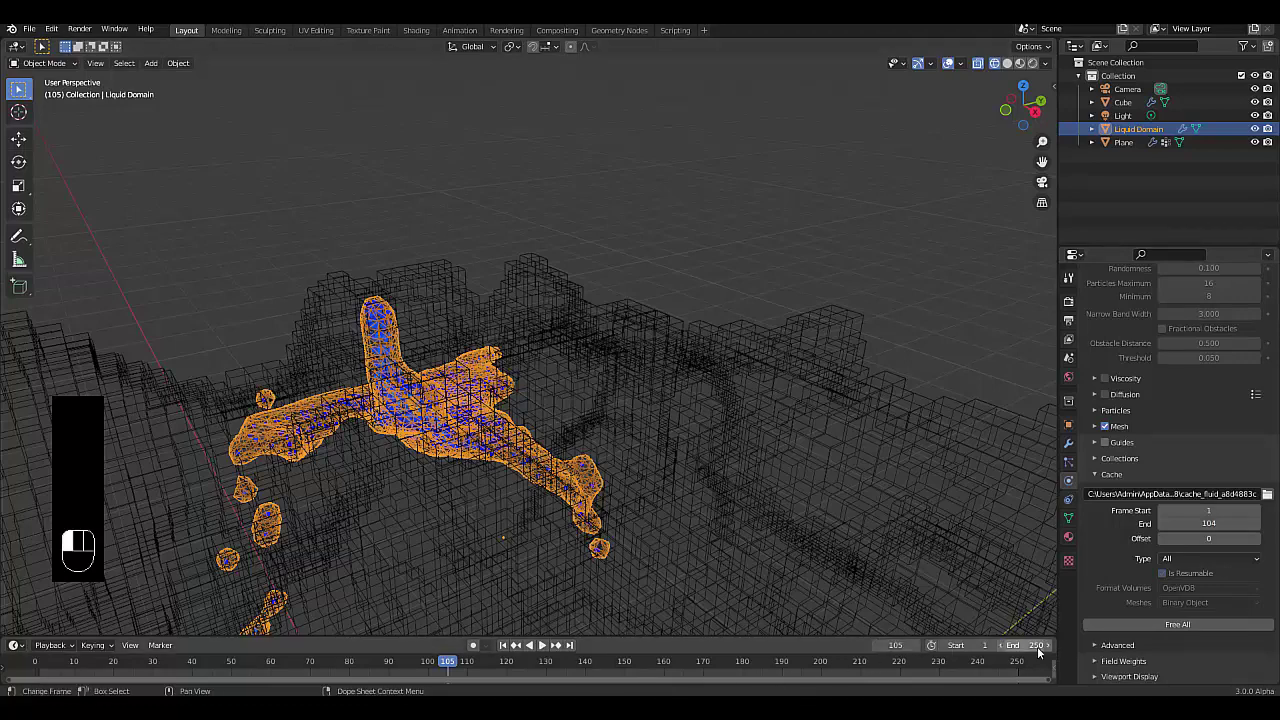
text(104)
key(Return)
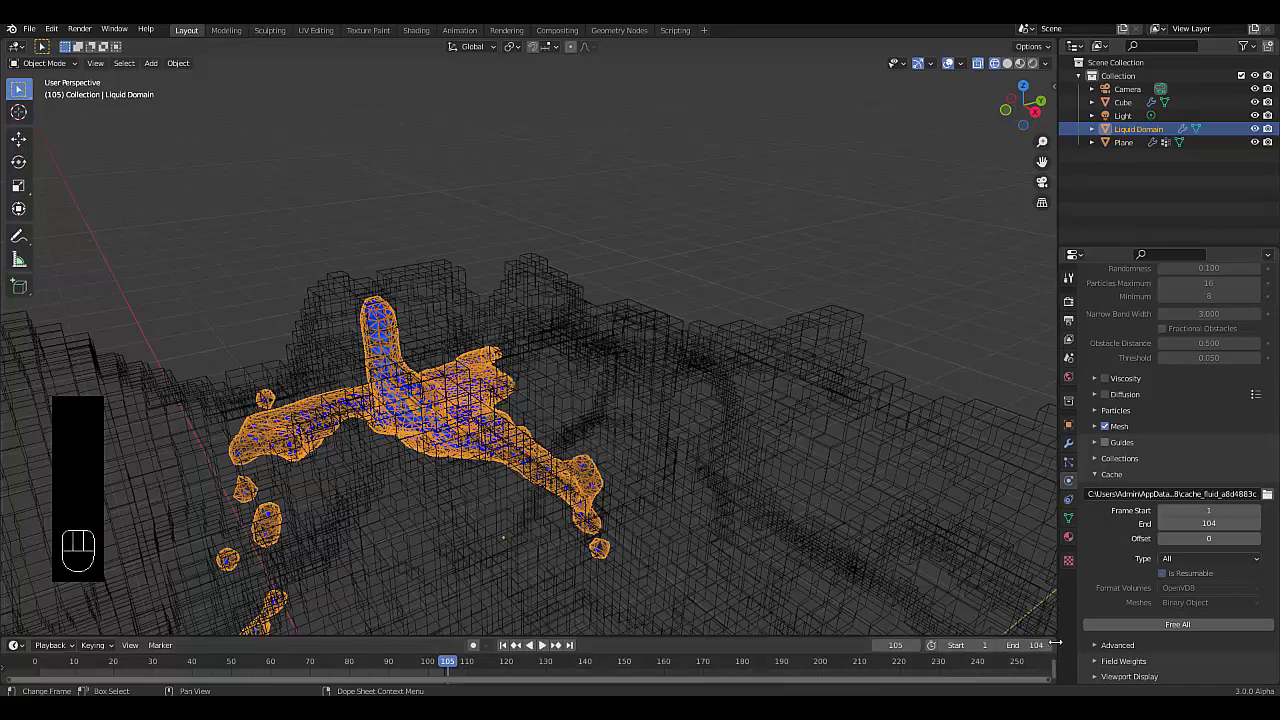
- Add a Remesh modifier to the liquid domain and set it to Blocks mode
middle_drag(370, 405, 84, 400)
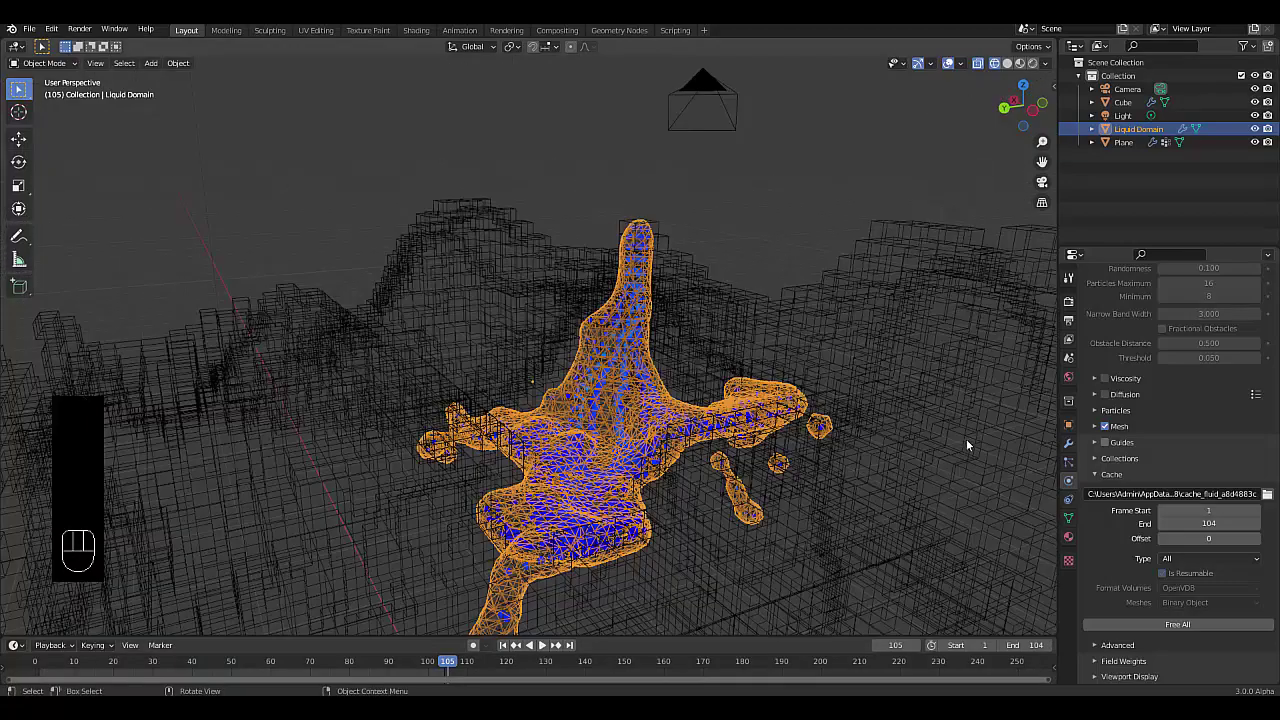
click(1069, 443)
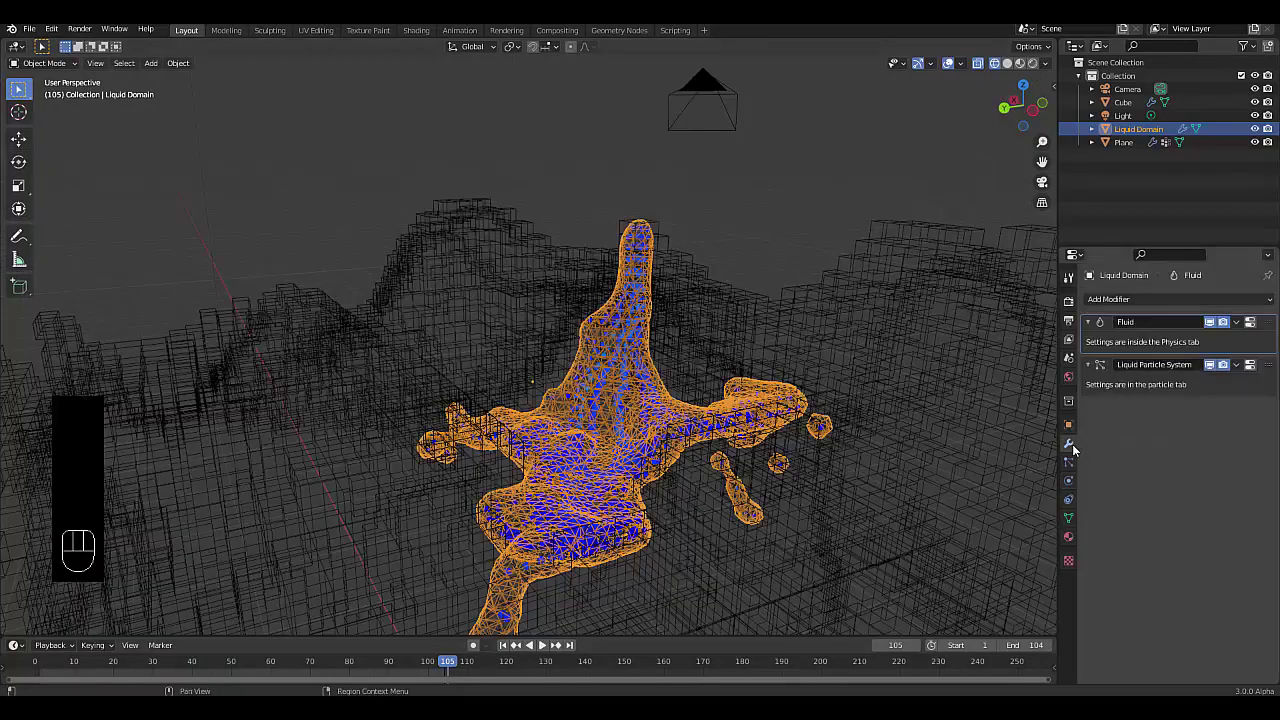
click(1140, 300)
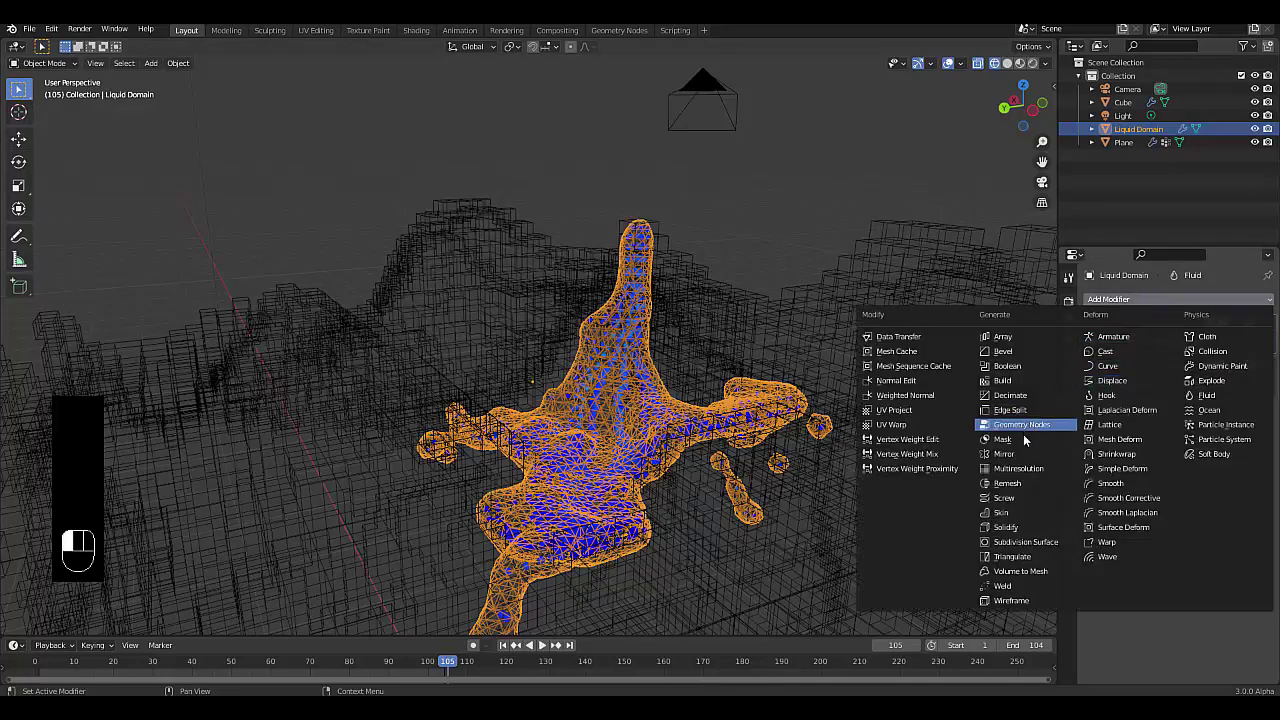
click(1018, 486)
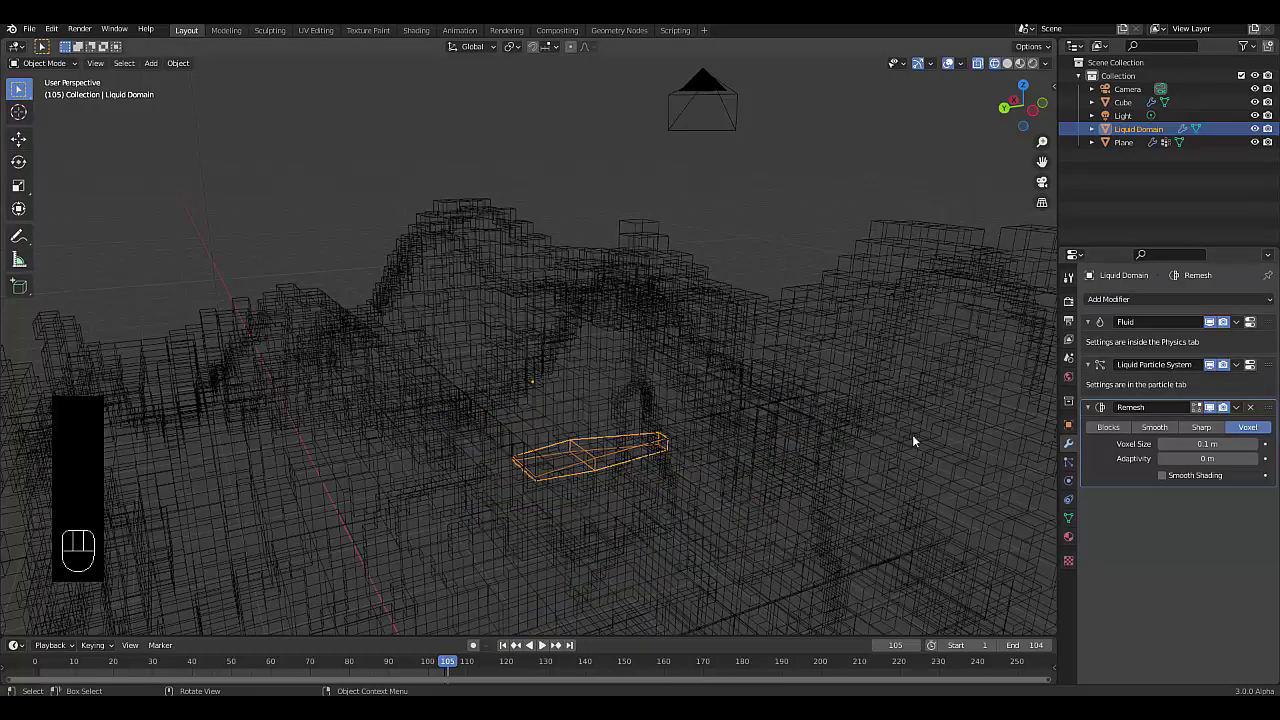
click(1109, 430)
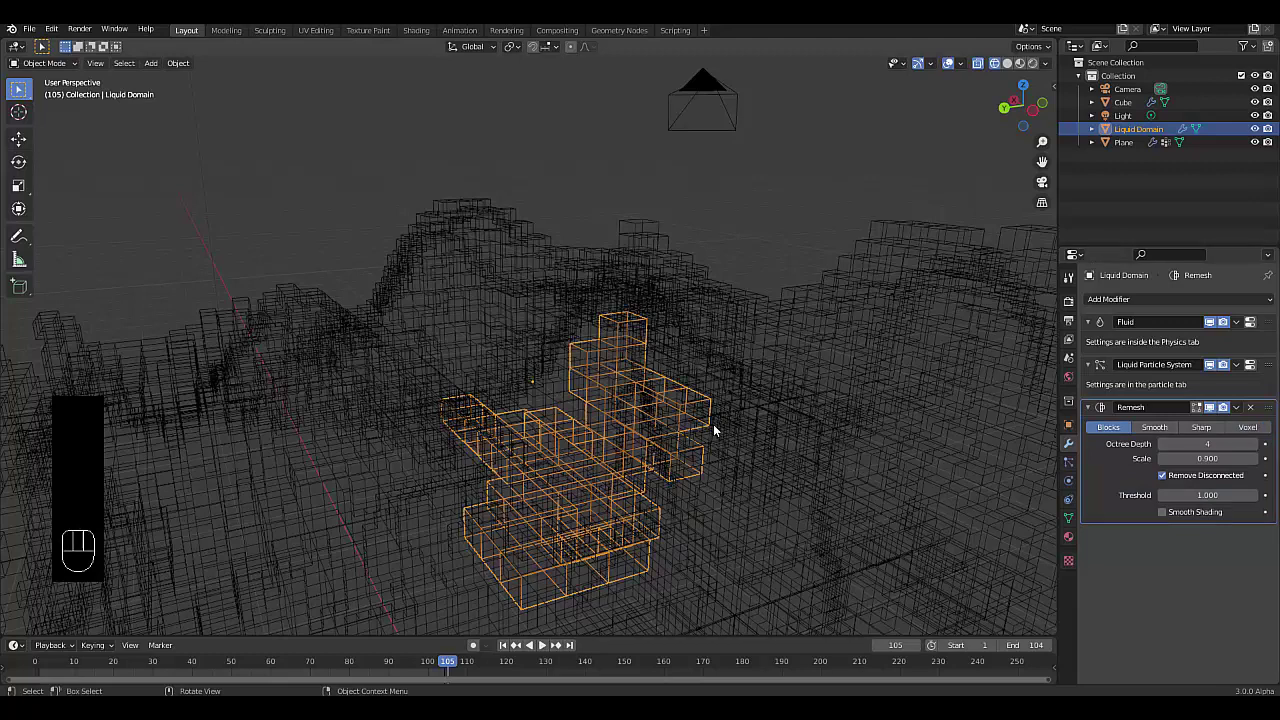
- Raise the liquid domain's Remesh Octree Depth to 7
click(1240, 444)
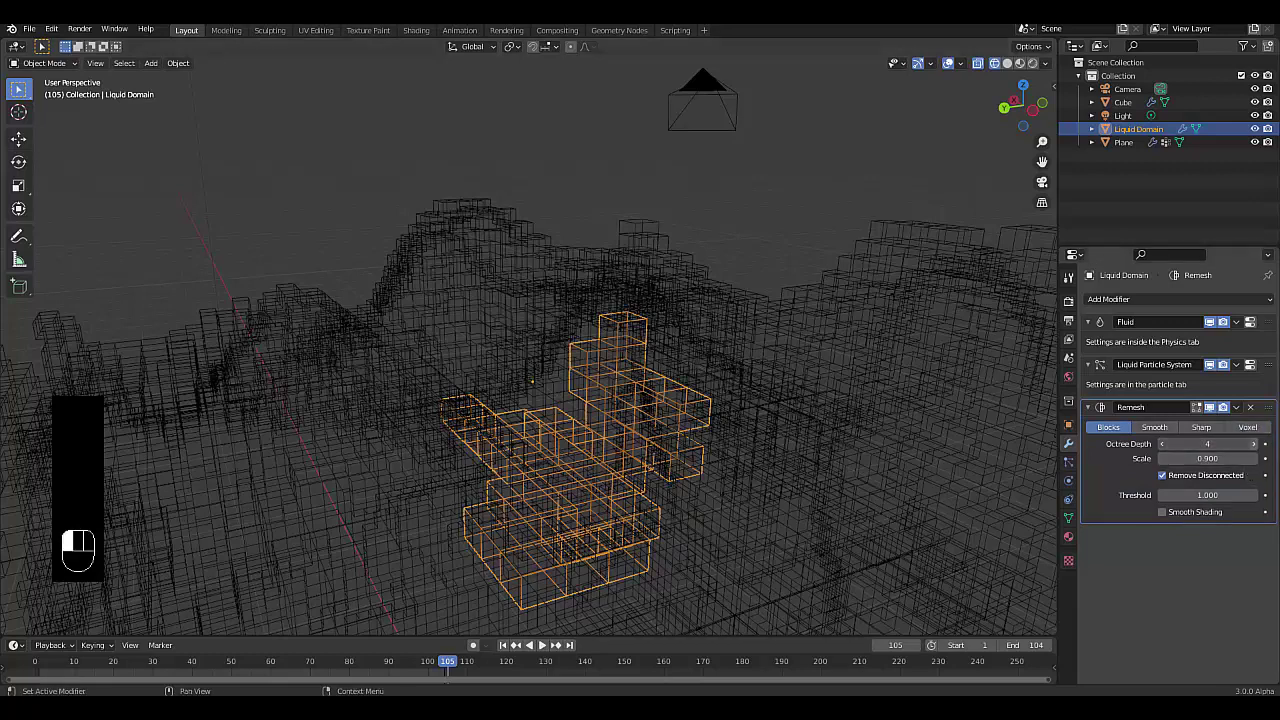
click(1253, 444)
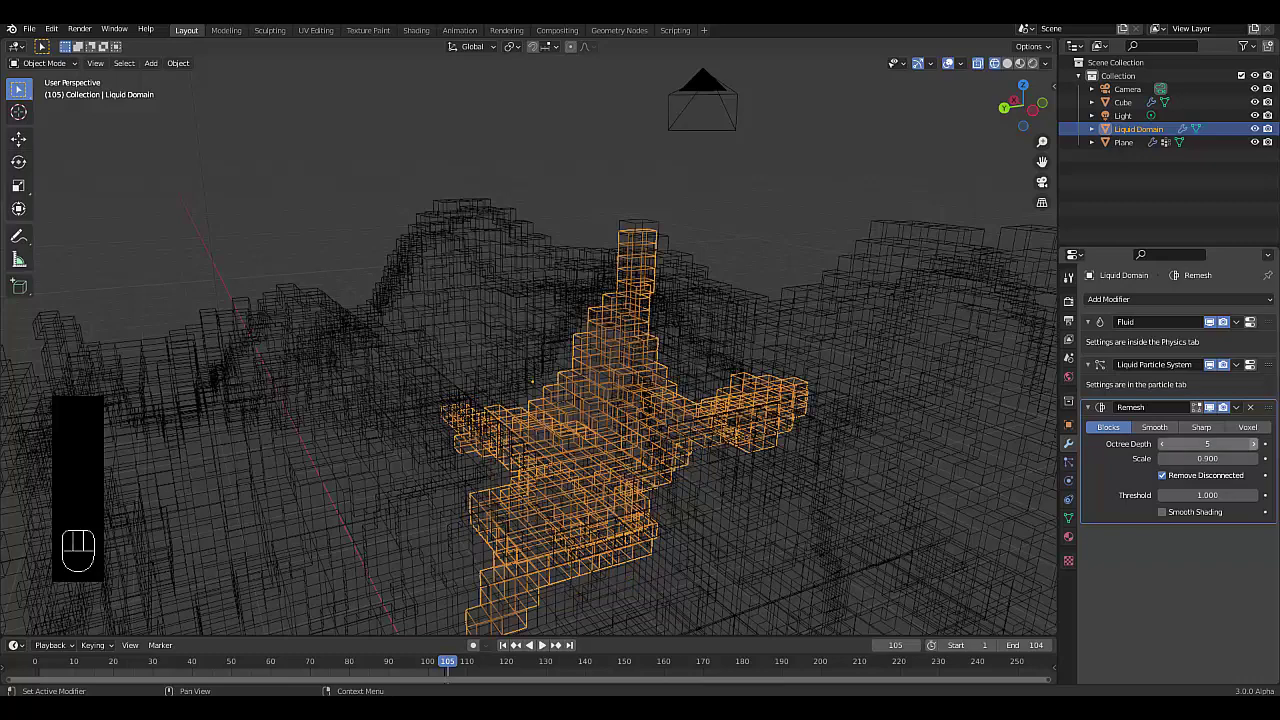
click(1253, 444)
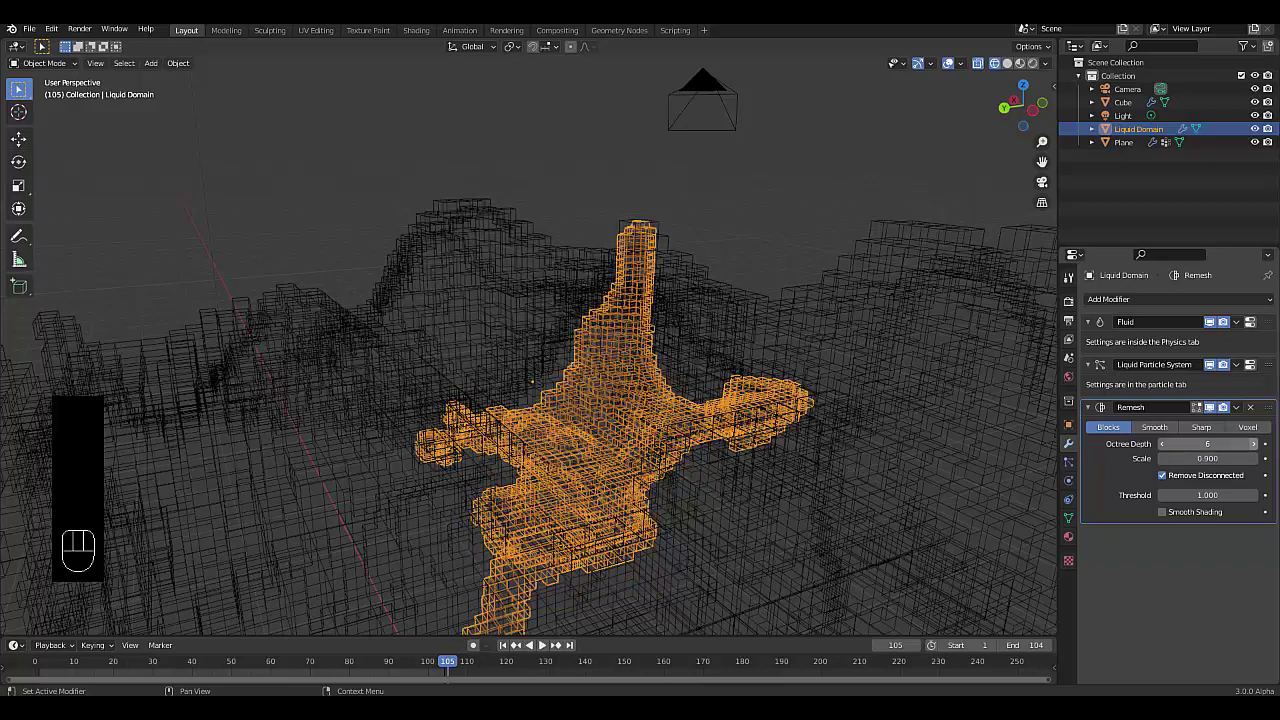
click(1257, 444)
drag(998, 435, 889, 411)
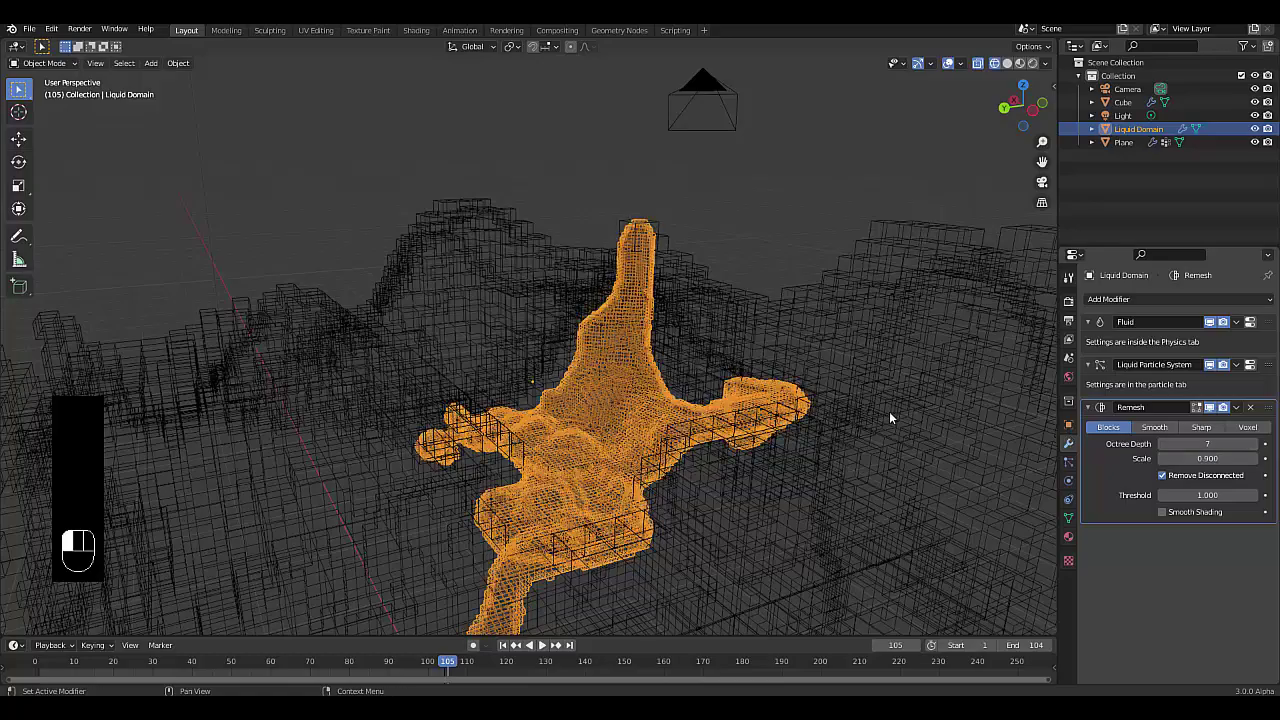
- Play the remeshed liquid animation from the first frame and pause at frame 12 to examine the pour
middle_drag(790, 386, 753, 362)
middle_drag(680, 321, 560, 323)
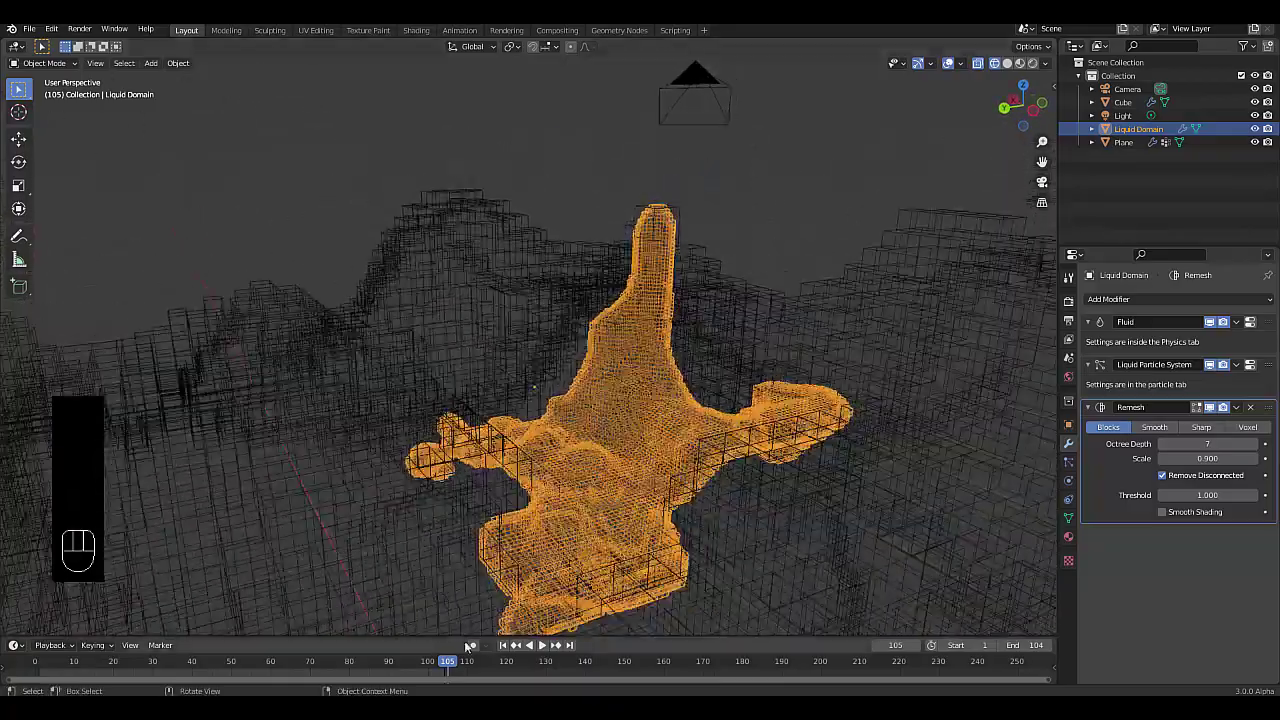
click(505, 646)
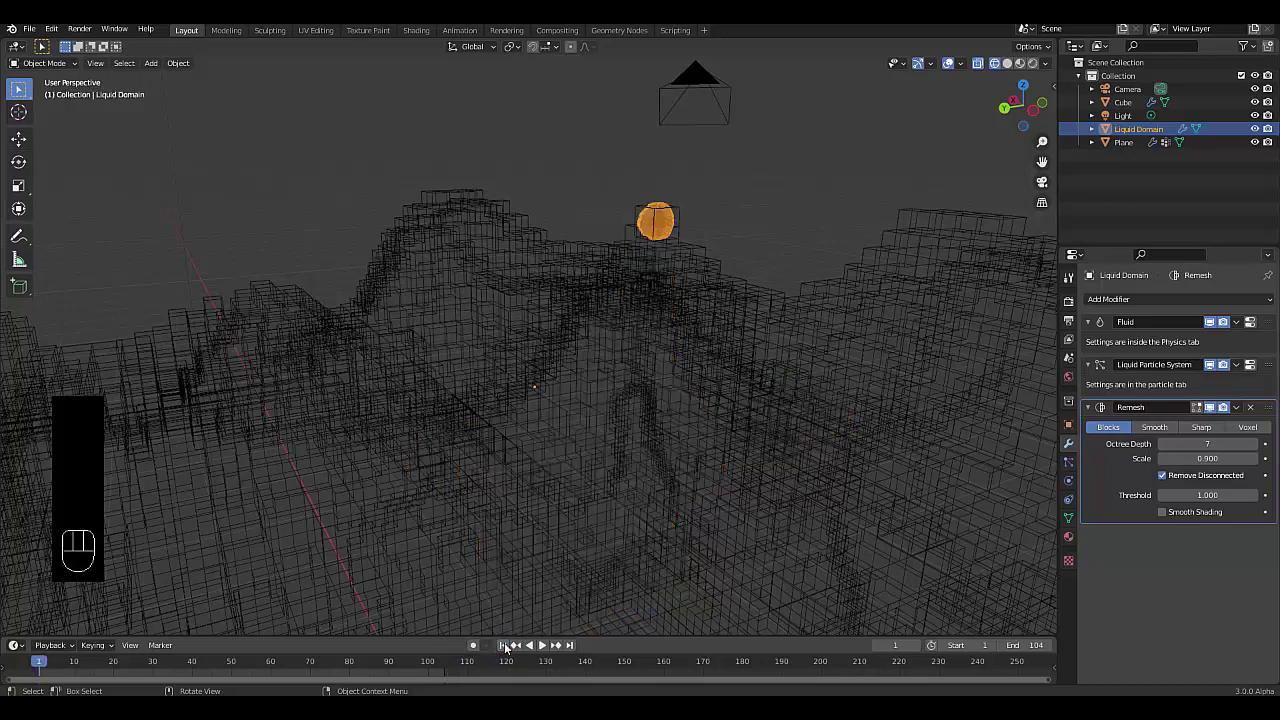
key(space)
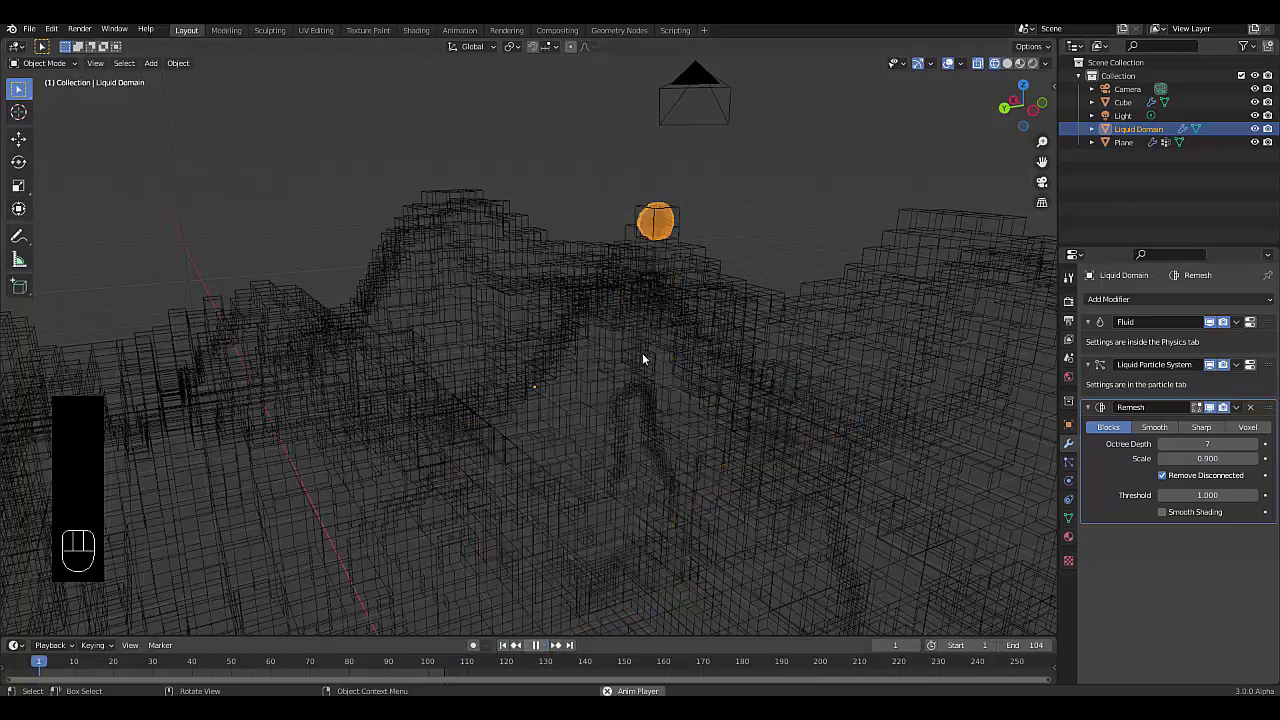
mouse_move(704, 340)
middle_down()
mouse_move(716, 336)
mouse_move(685, 346)
middle_up()
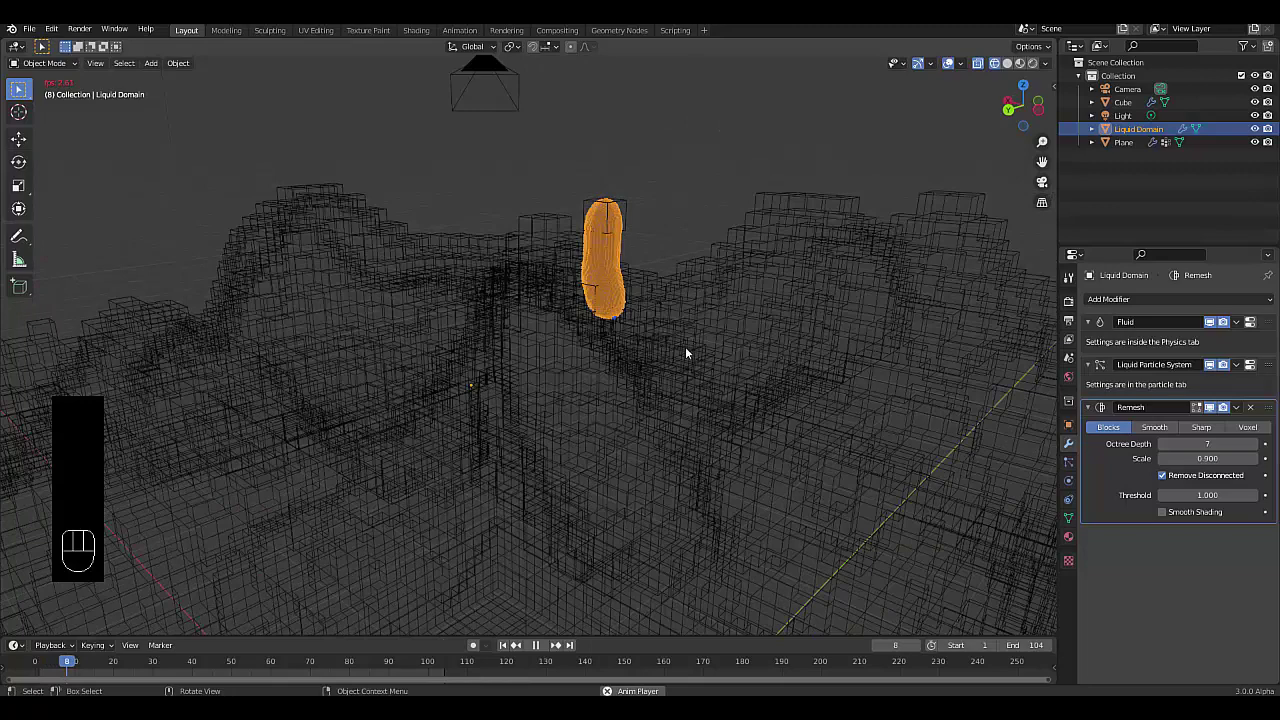
click(536, 645)
middle_drag(601, 380, 788, 310)
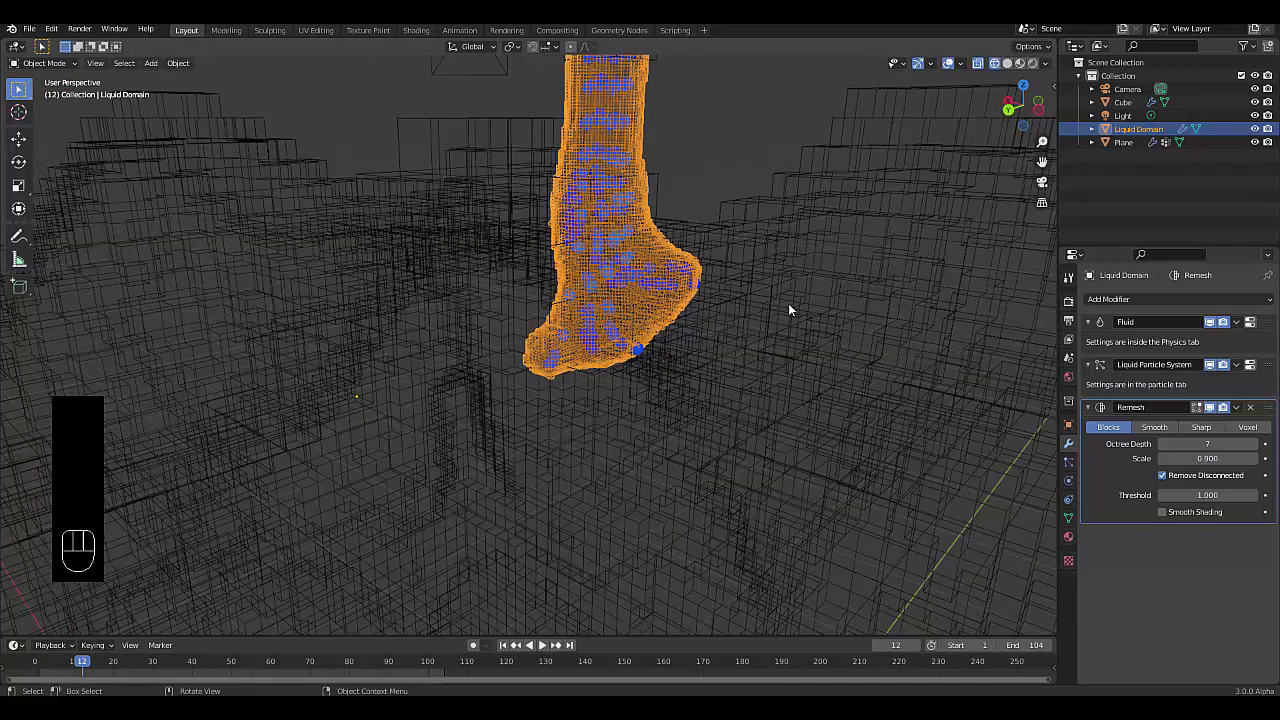
- Preview the scene in Rendered shading, switch the viewport to Solid shading, and examine the liquid's blocks up close against the terrain
click(1032, 64)
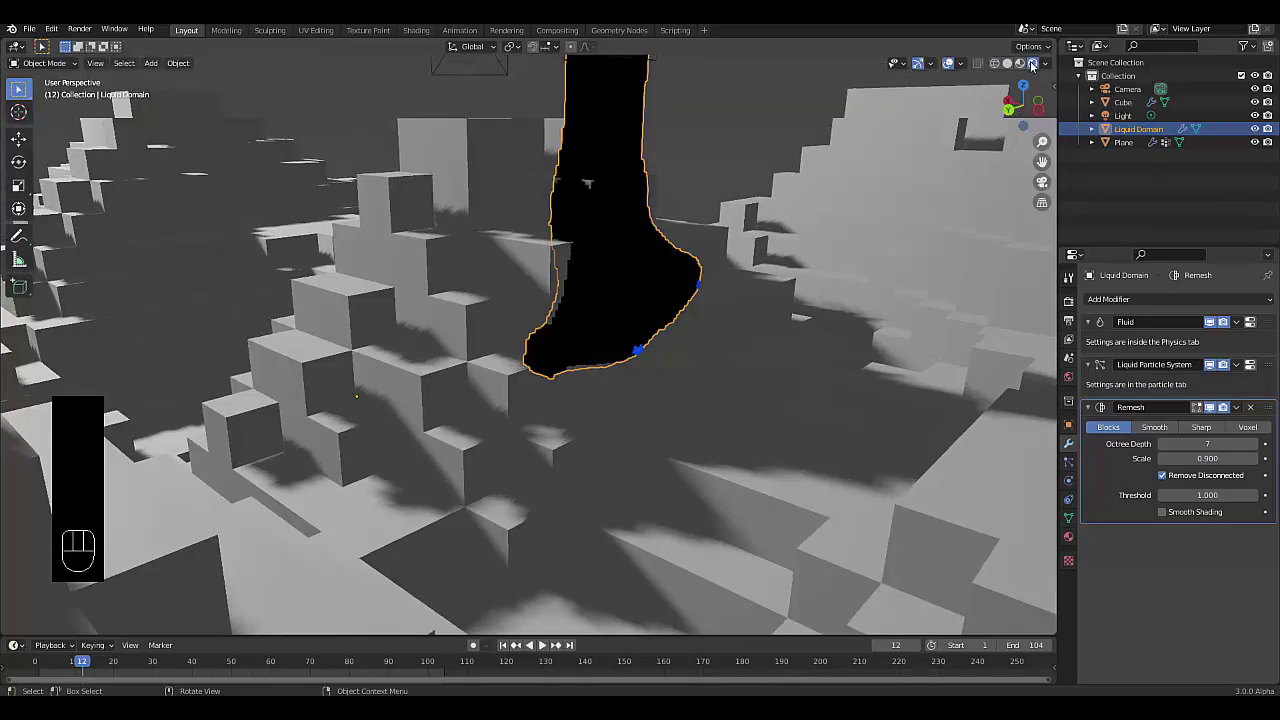
middle_drag(840, 130, 932, 179)
click(1007, 63)
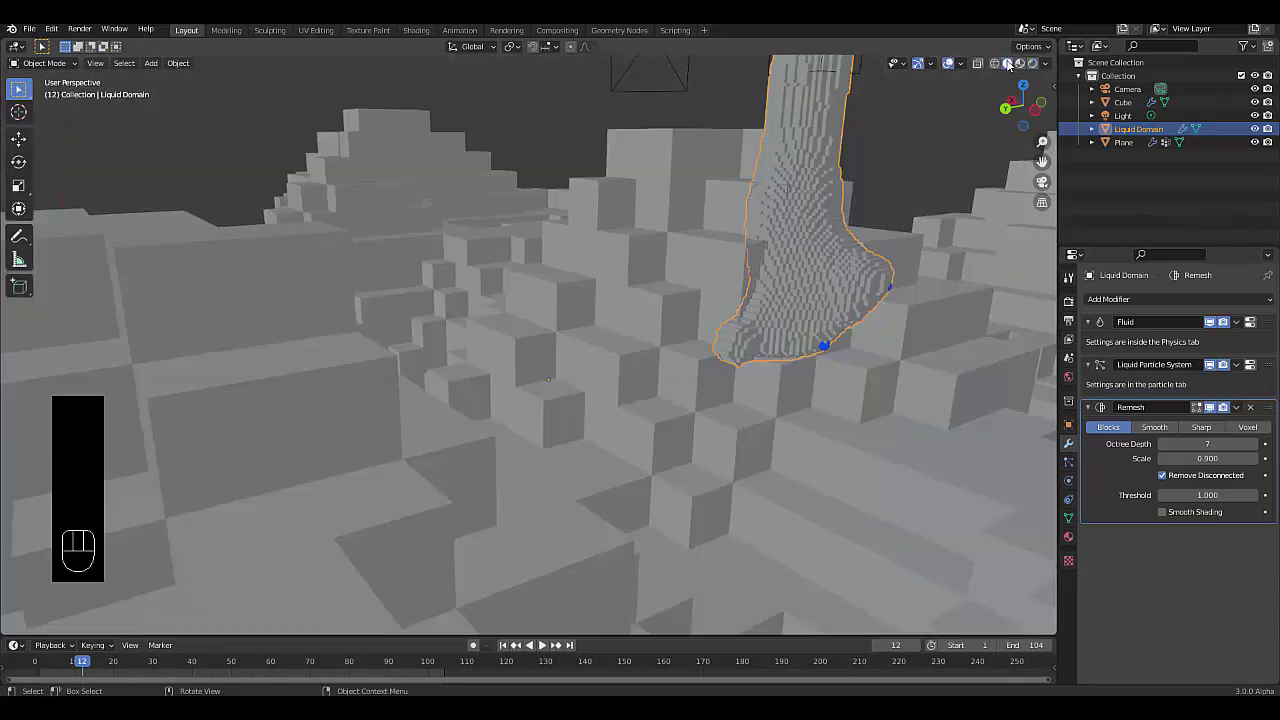
scroll(725, 358, down, 5)
middle_drag(741, 369, 502, 377)
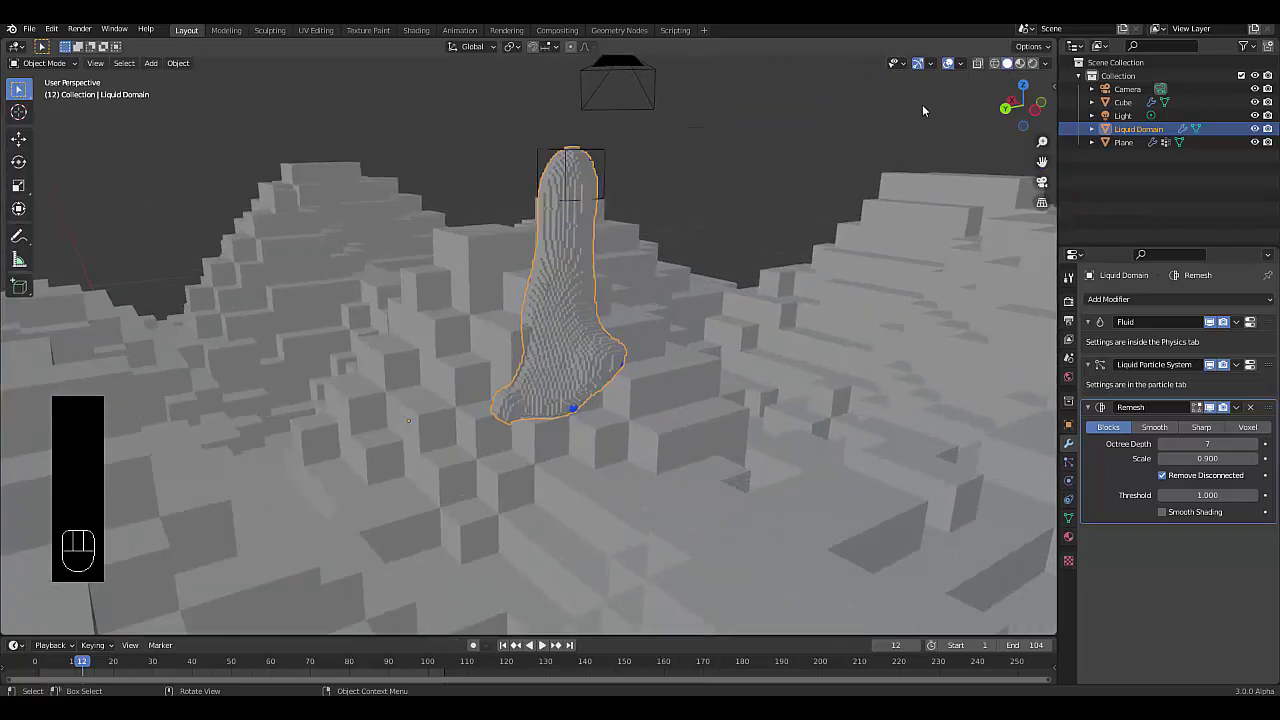
scroll(522, 512, up, 4)
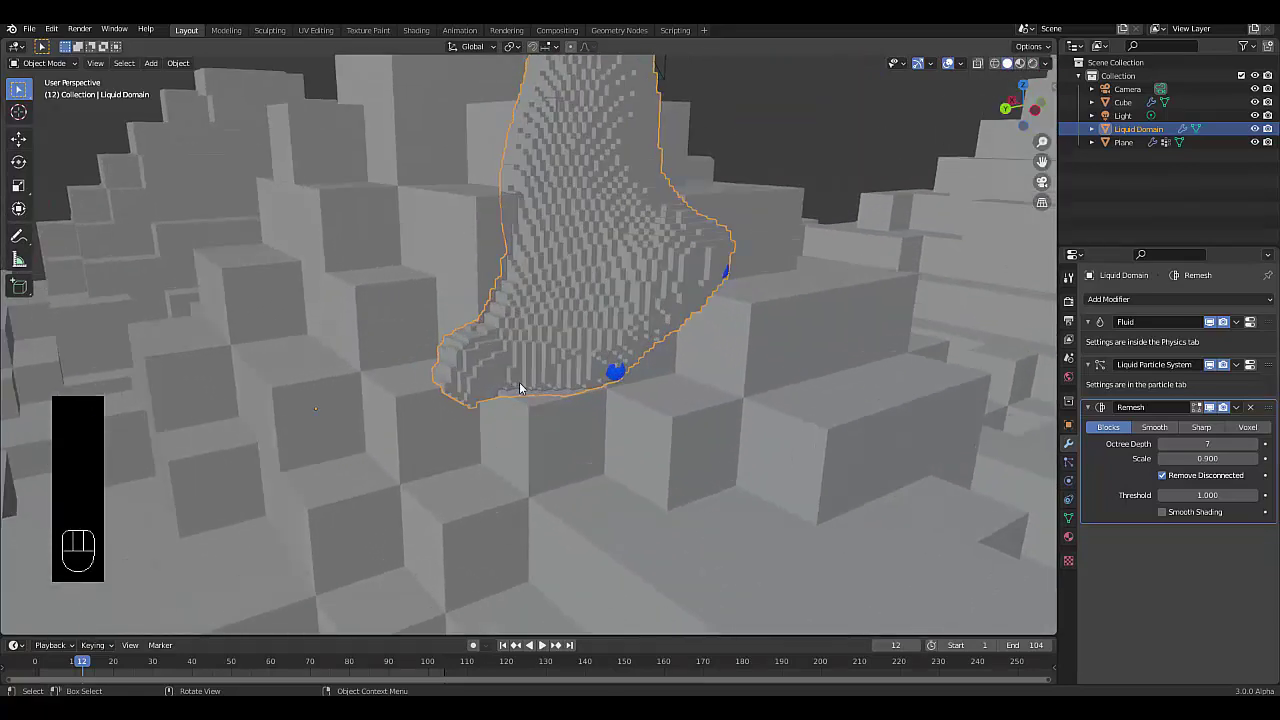
- Resume playback from frame 12 and examine how the blocky liquid flows over the terrain
key(space)
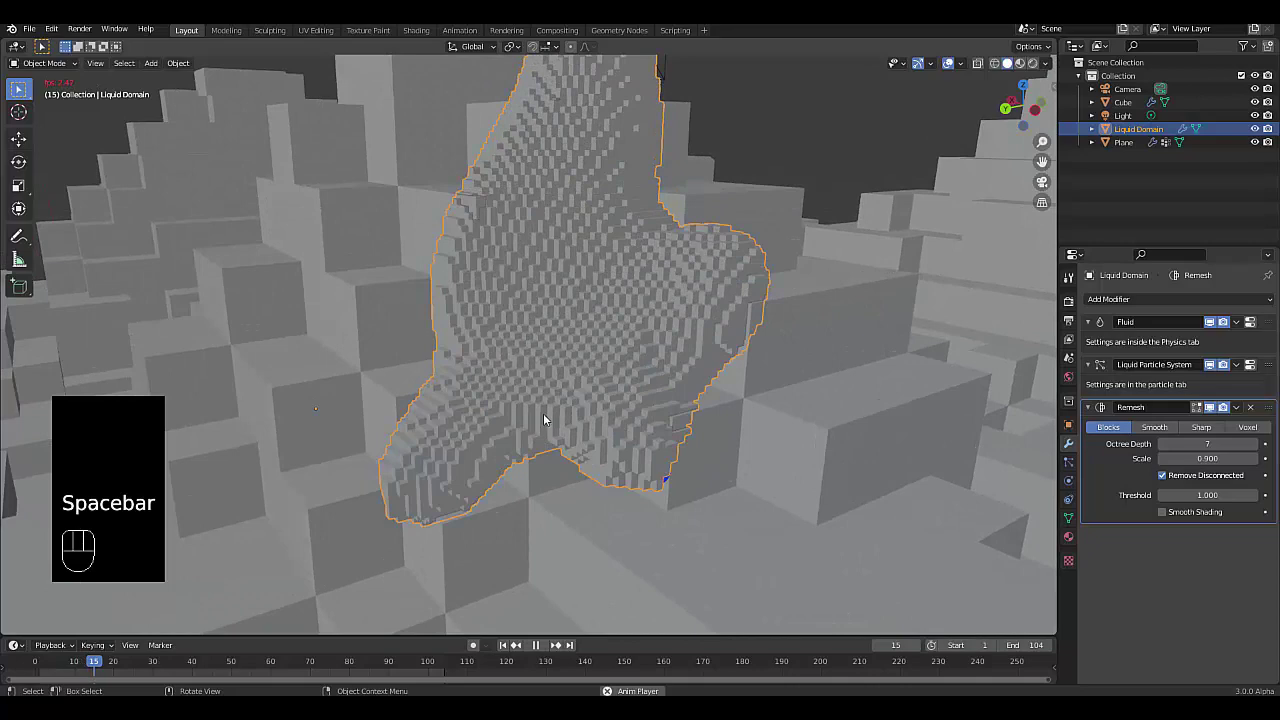
scroll(634, 360, down, 6)
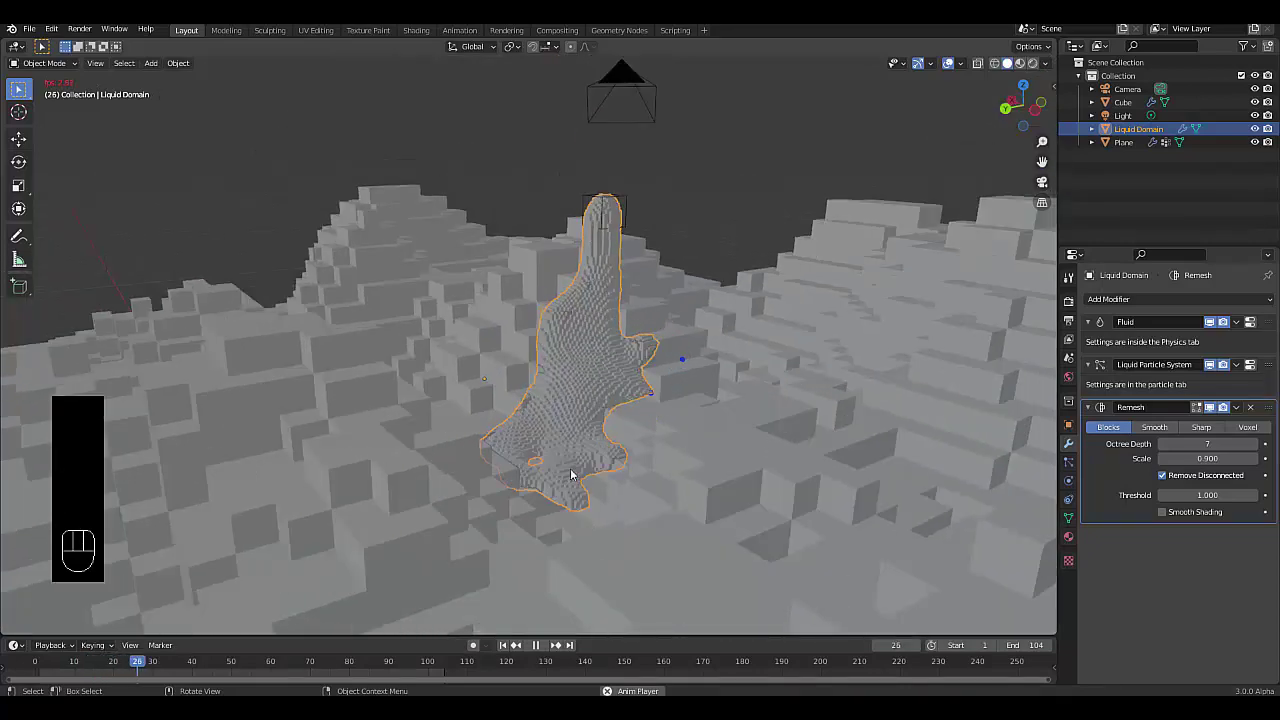
scroll(597, 520, up, 5)
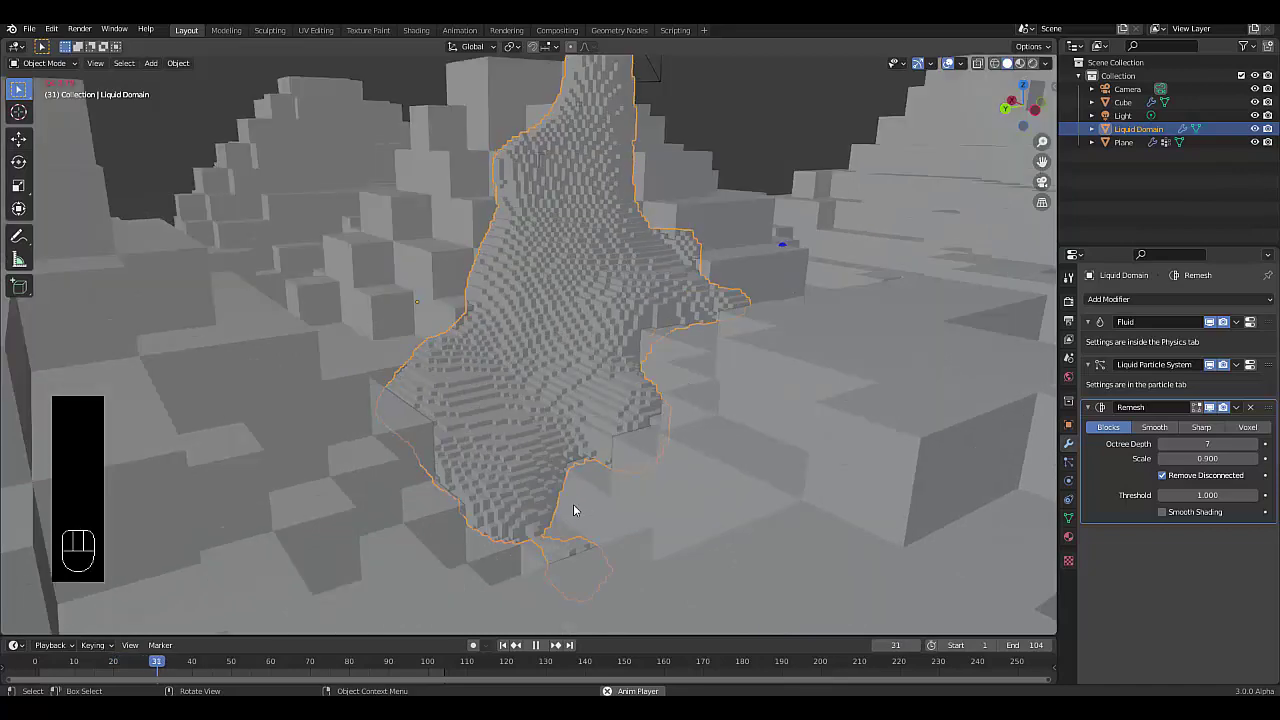